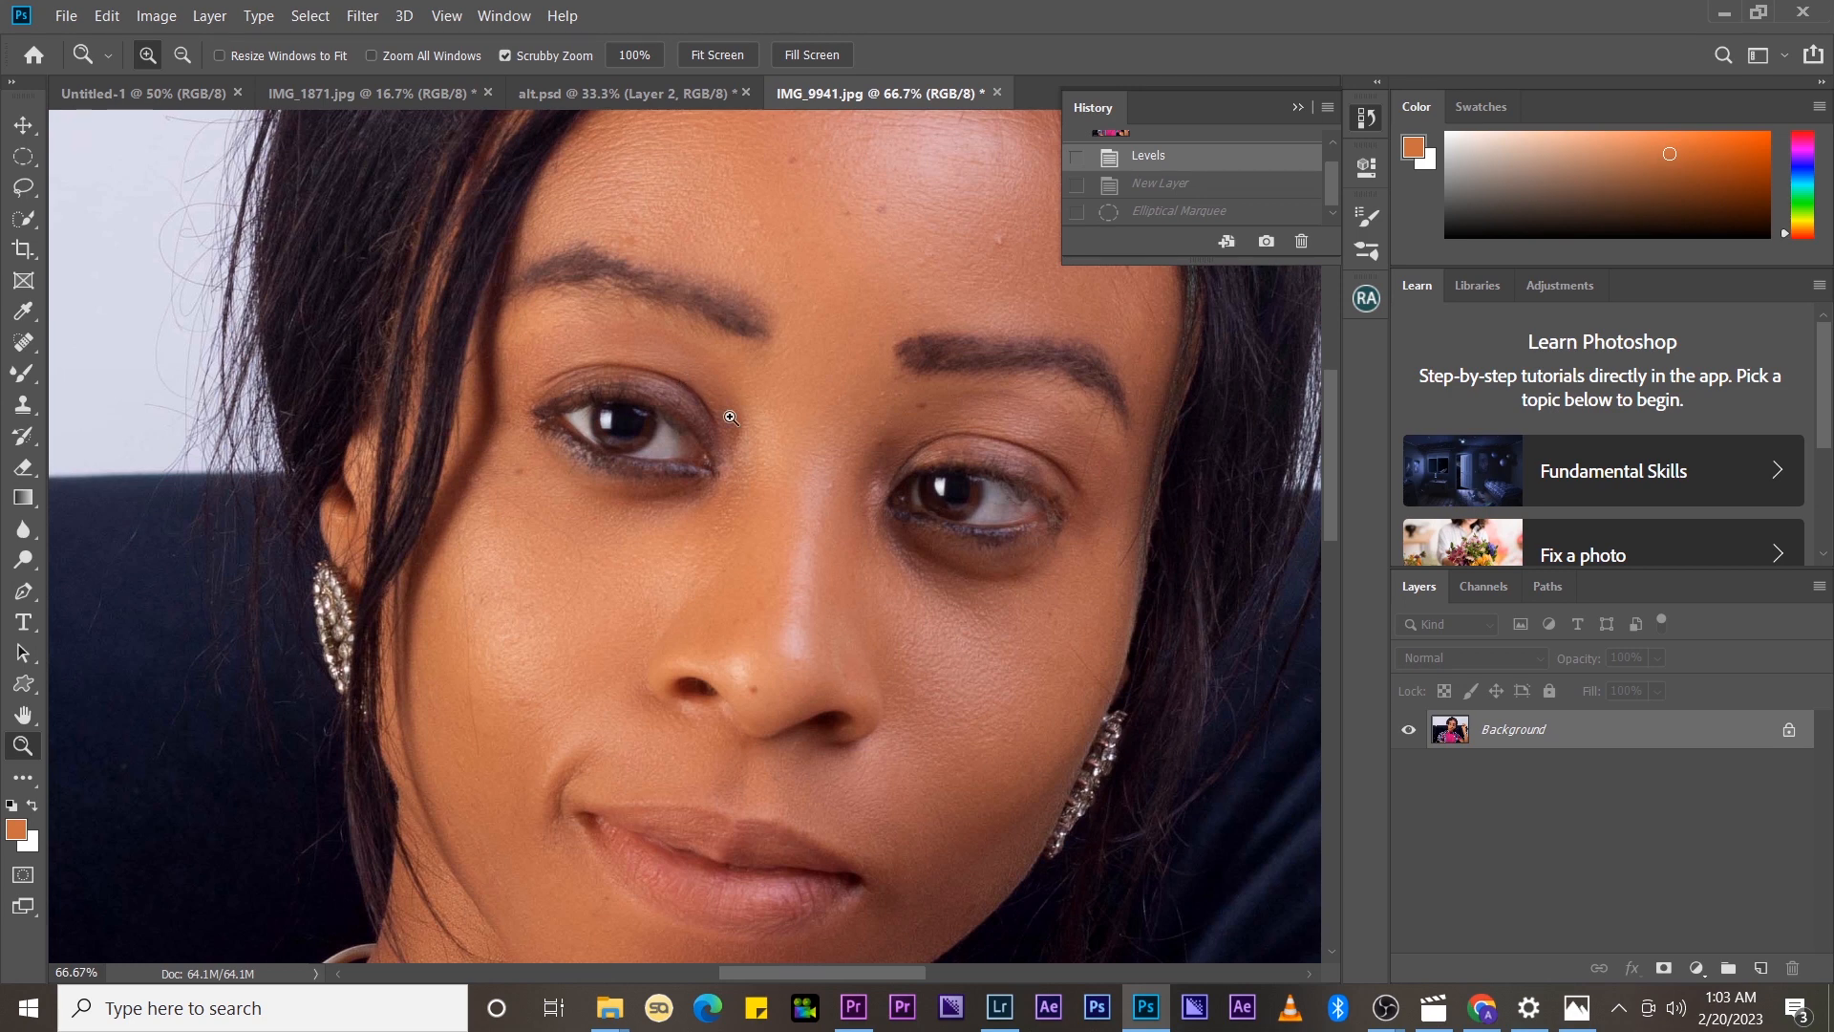
- On a new layer, select the iris of the eye on the photo's left side with an ellipse and fill it with white
{"action": "left_click", "coordinate": [630, 386]}
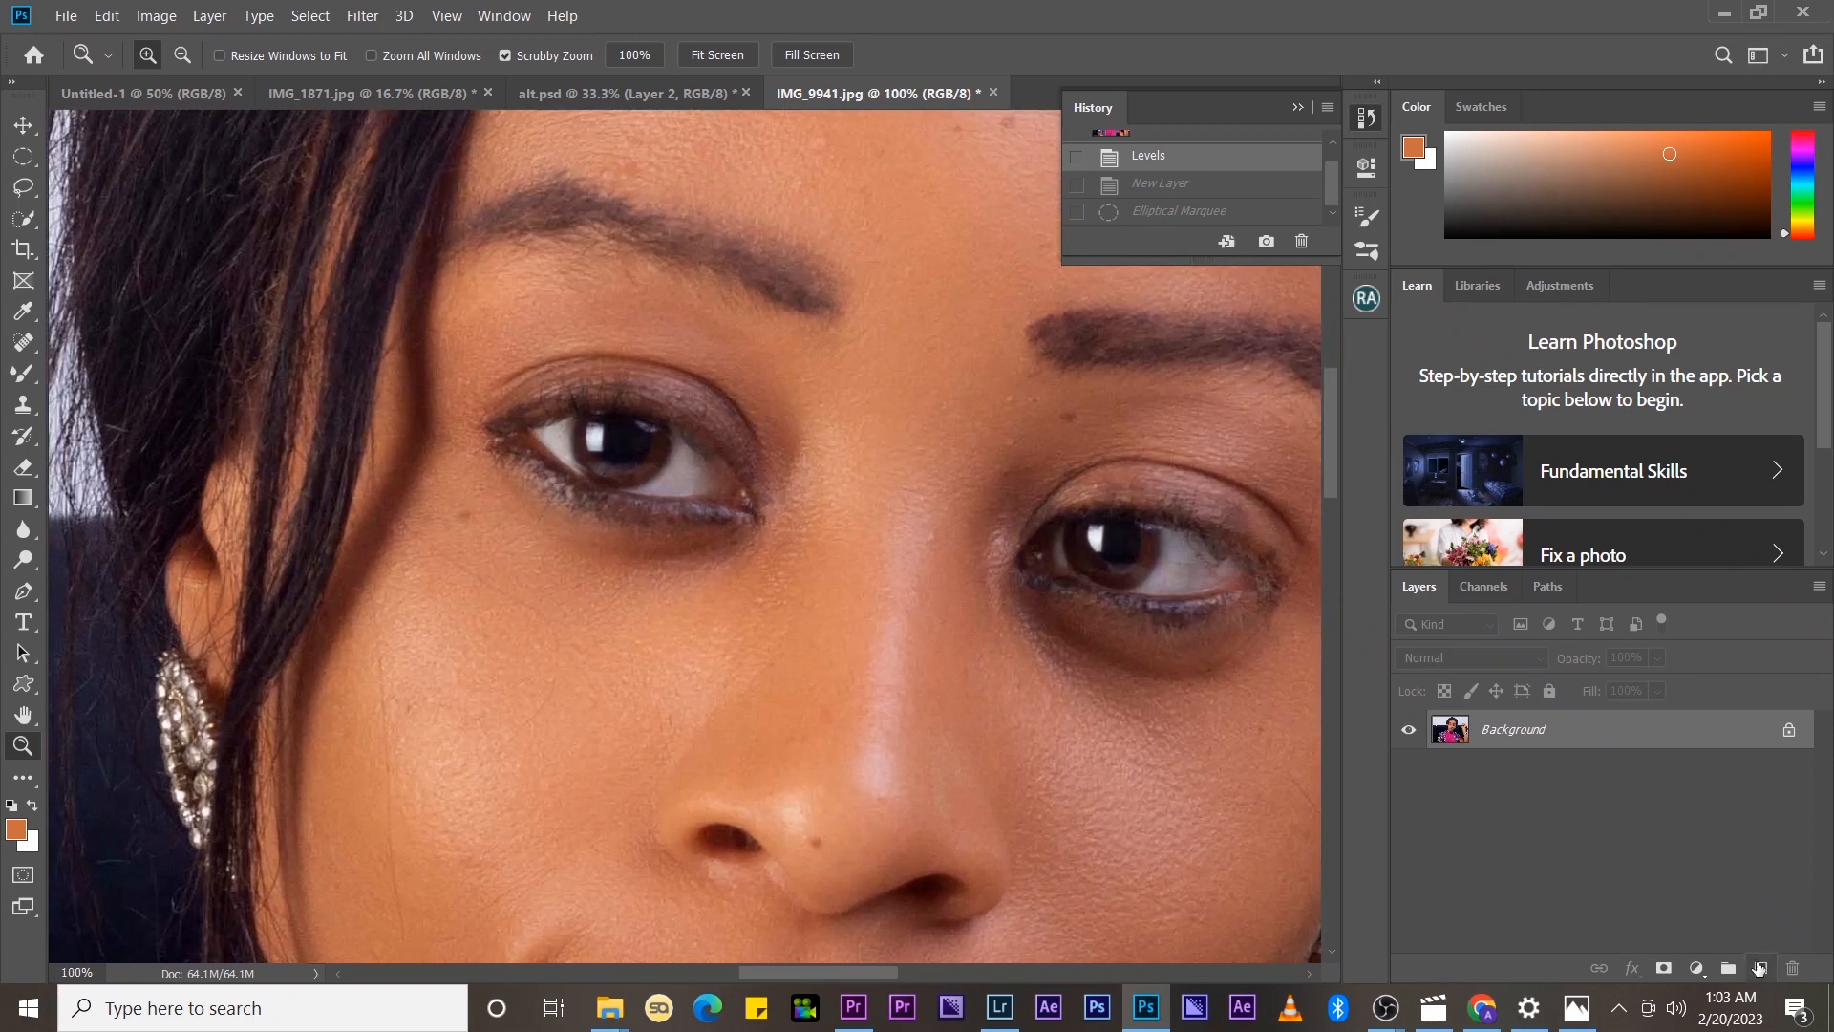
{"action": "left_click", "coordinate": [1759, 968]}
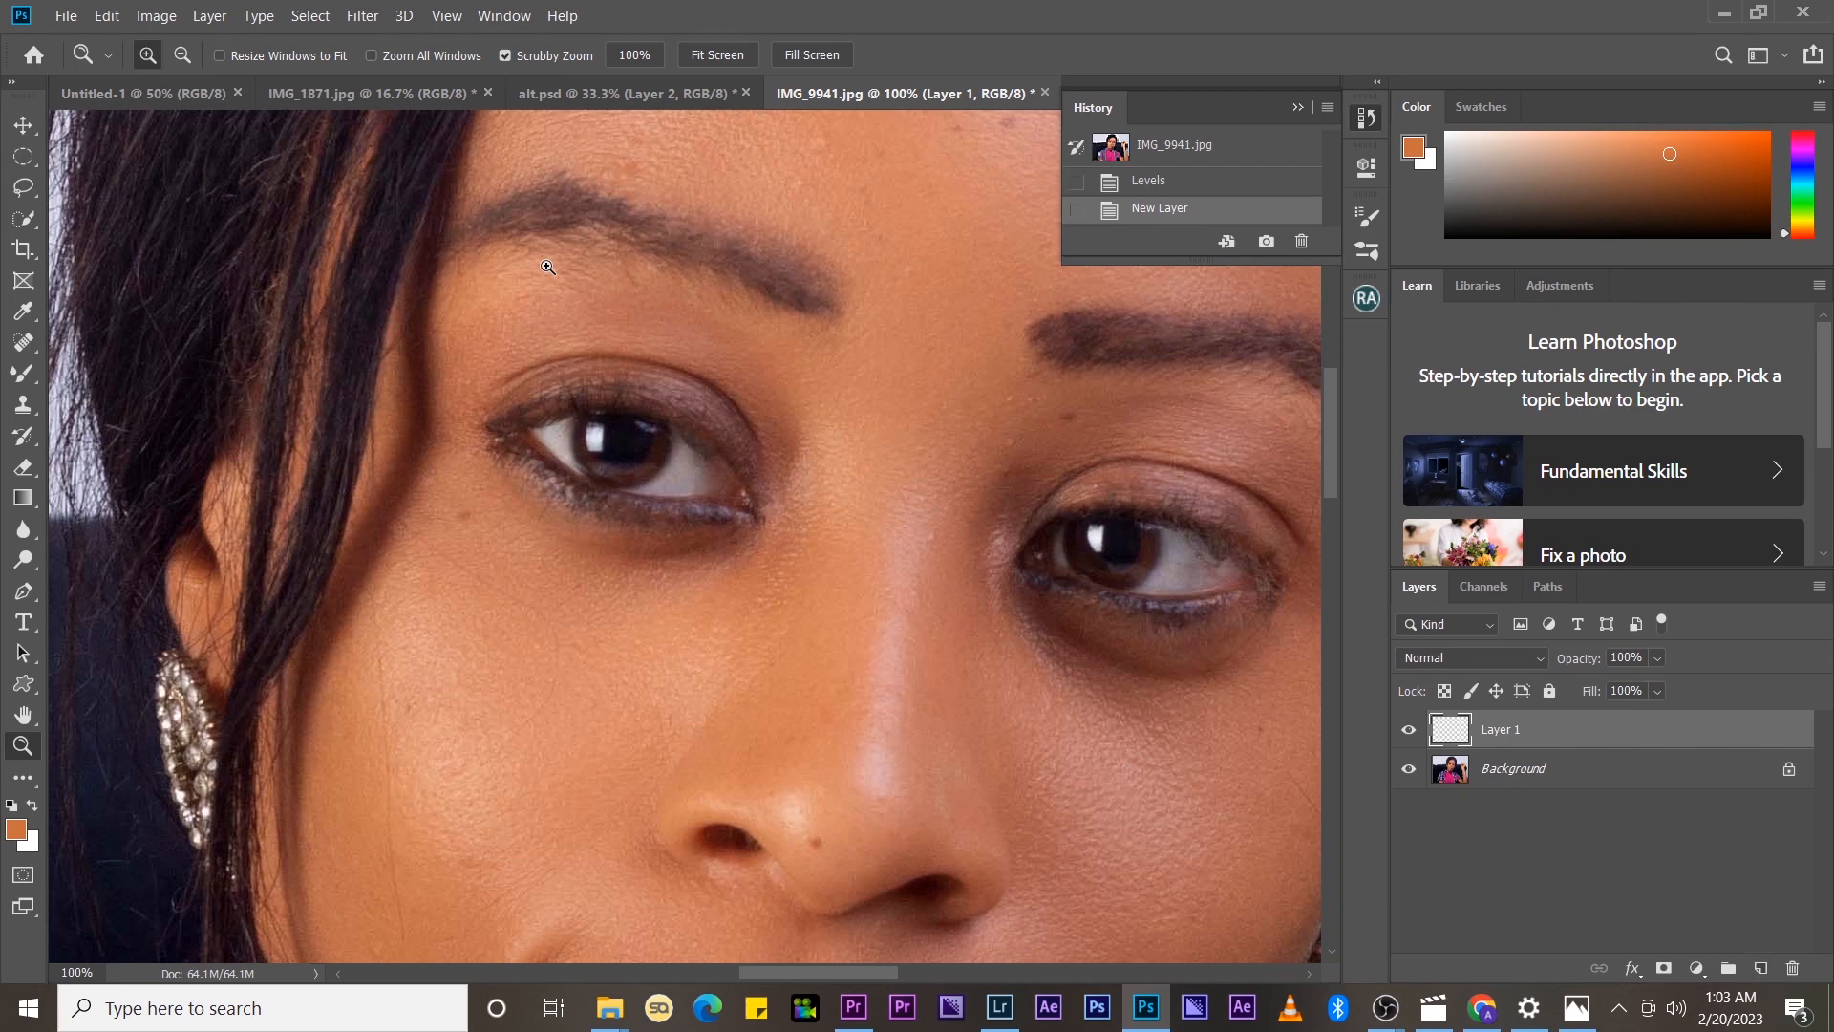
{"action": "left_click", "coordinate": [19, 164]}
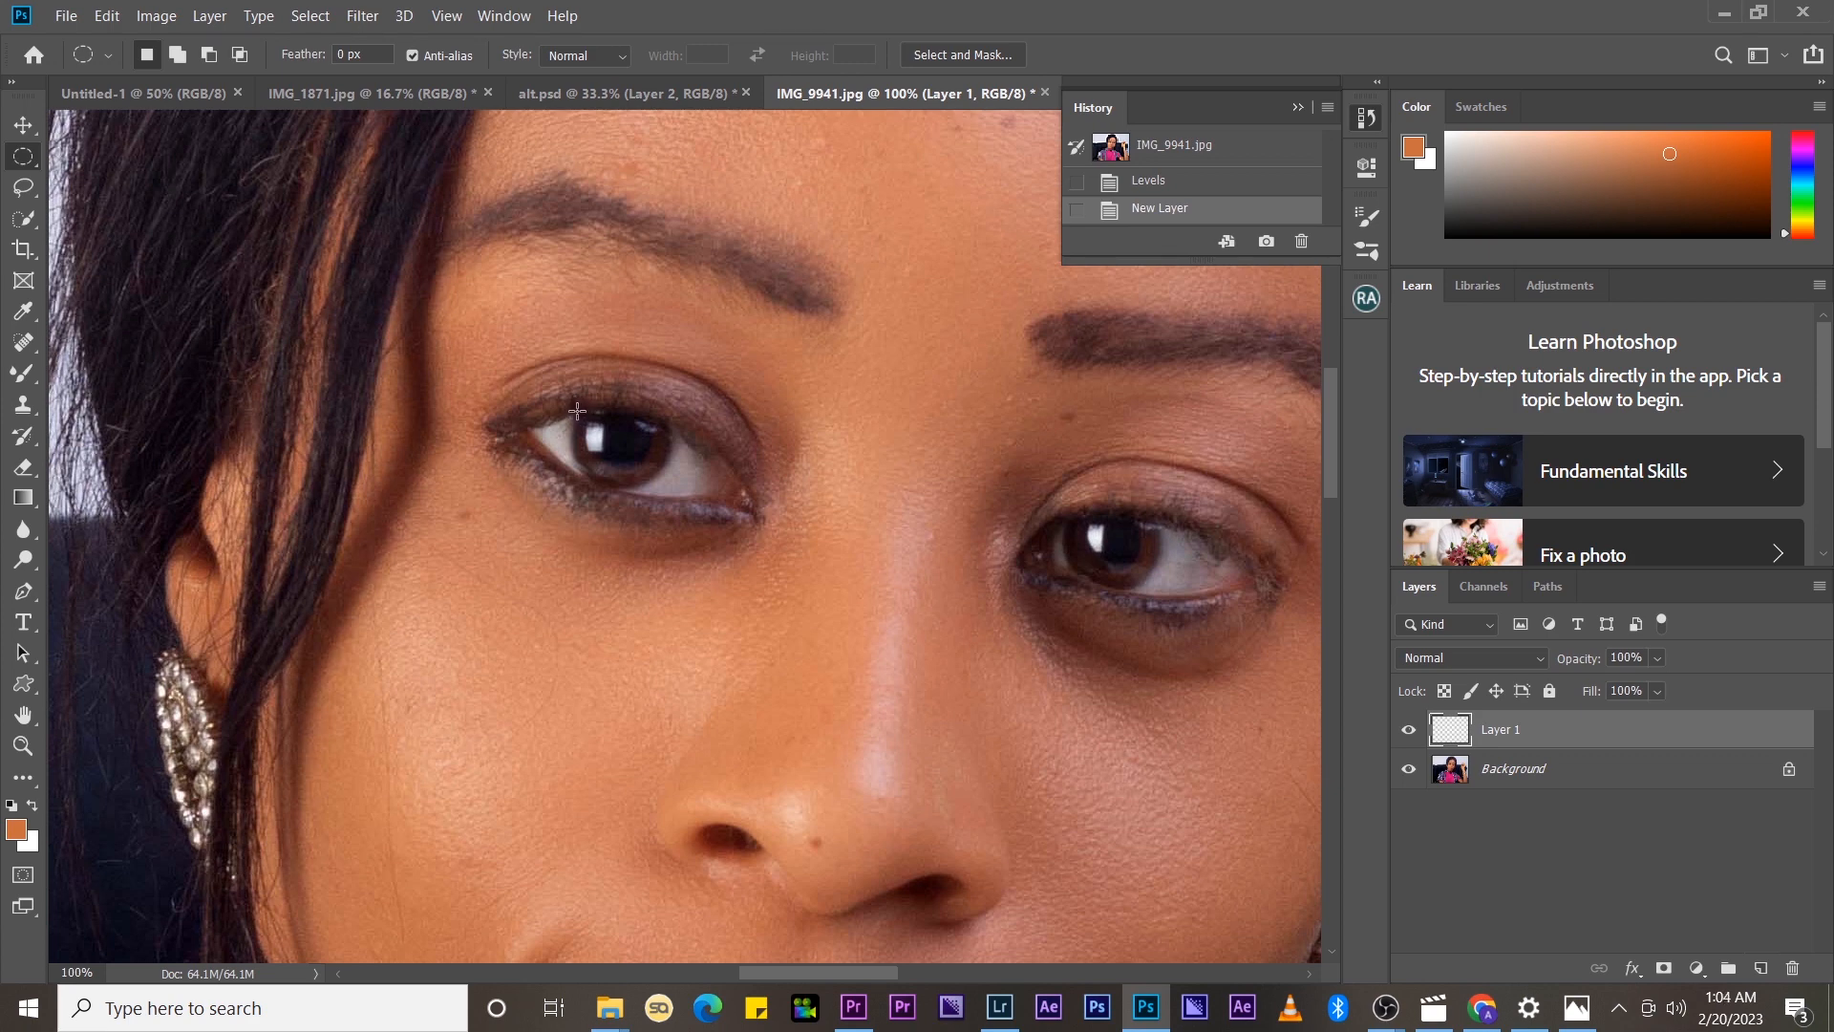
{"action": "left_click_drag", "start_coordinate": [577, 411], "coordinate": [648, 470]}
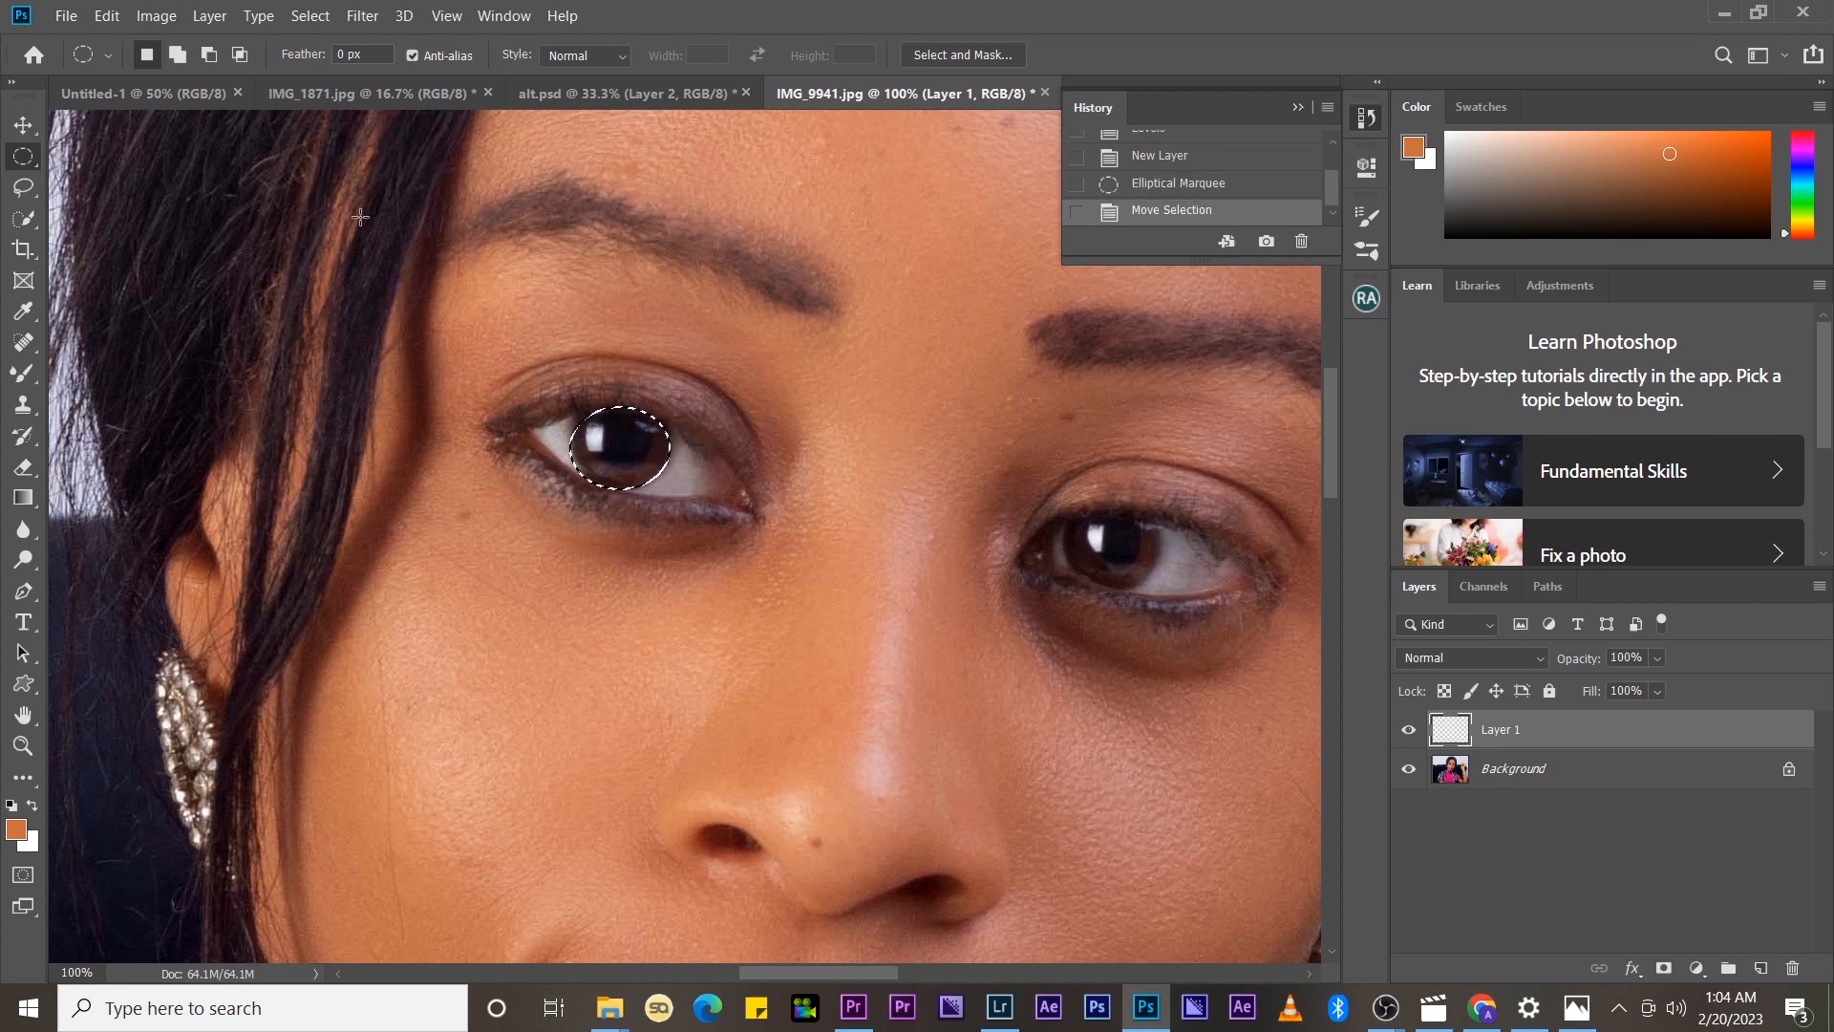
{"action": "left_click", "coordinate": [119, 17]}
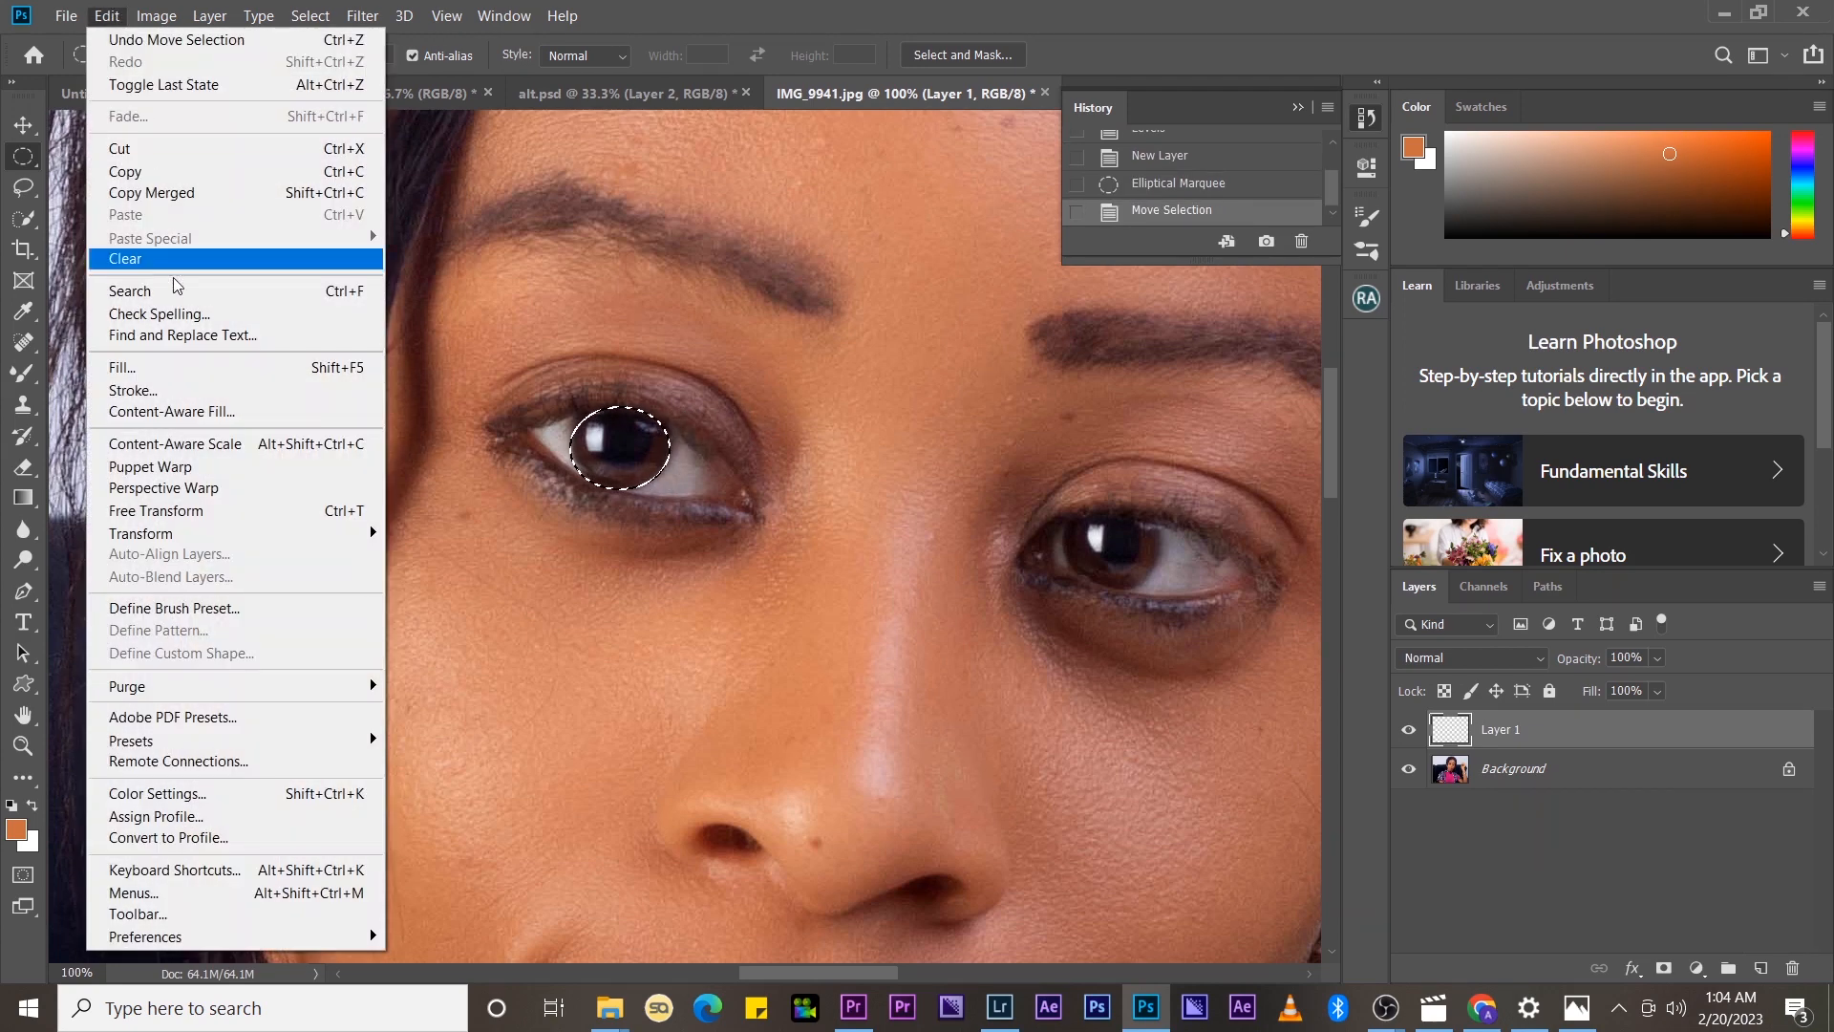
{"action": "left_click", "coordinate": [184, 366]}
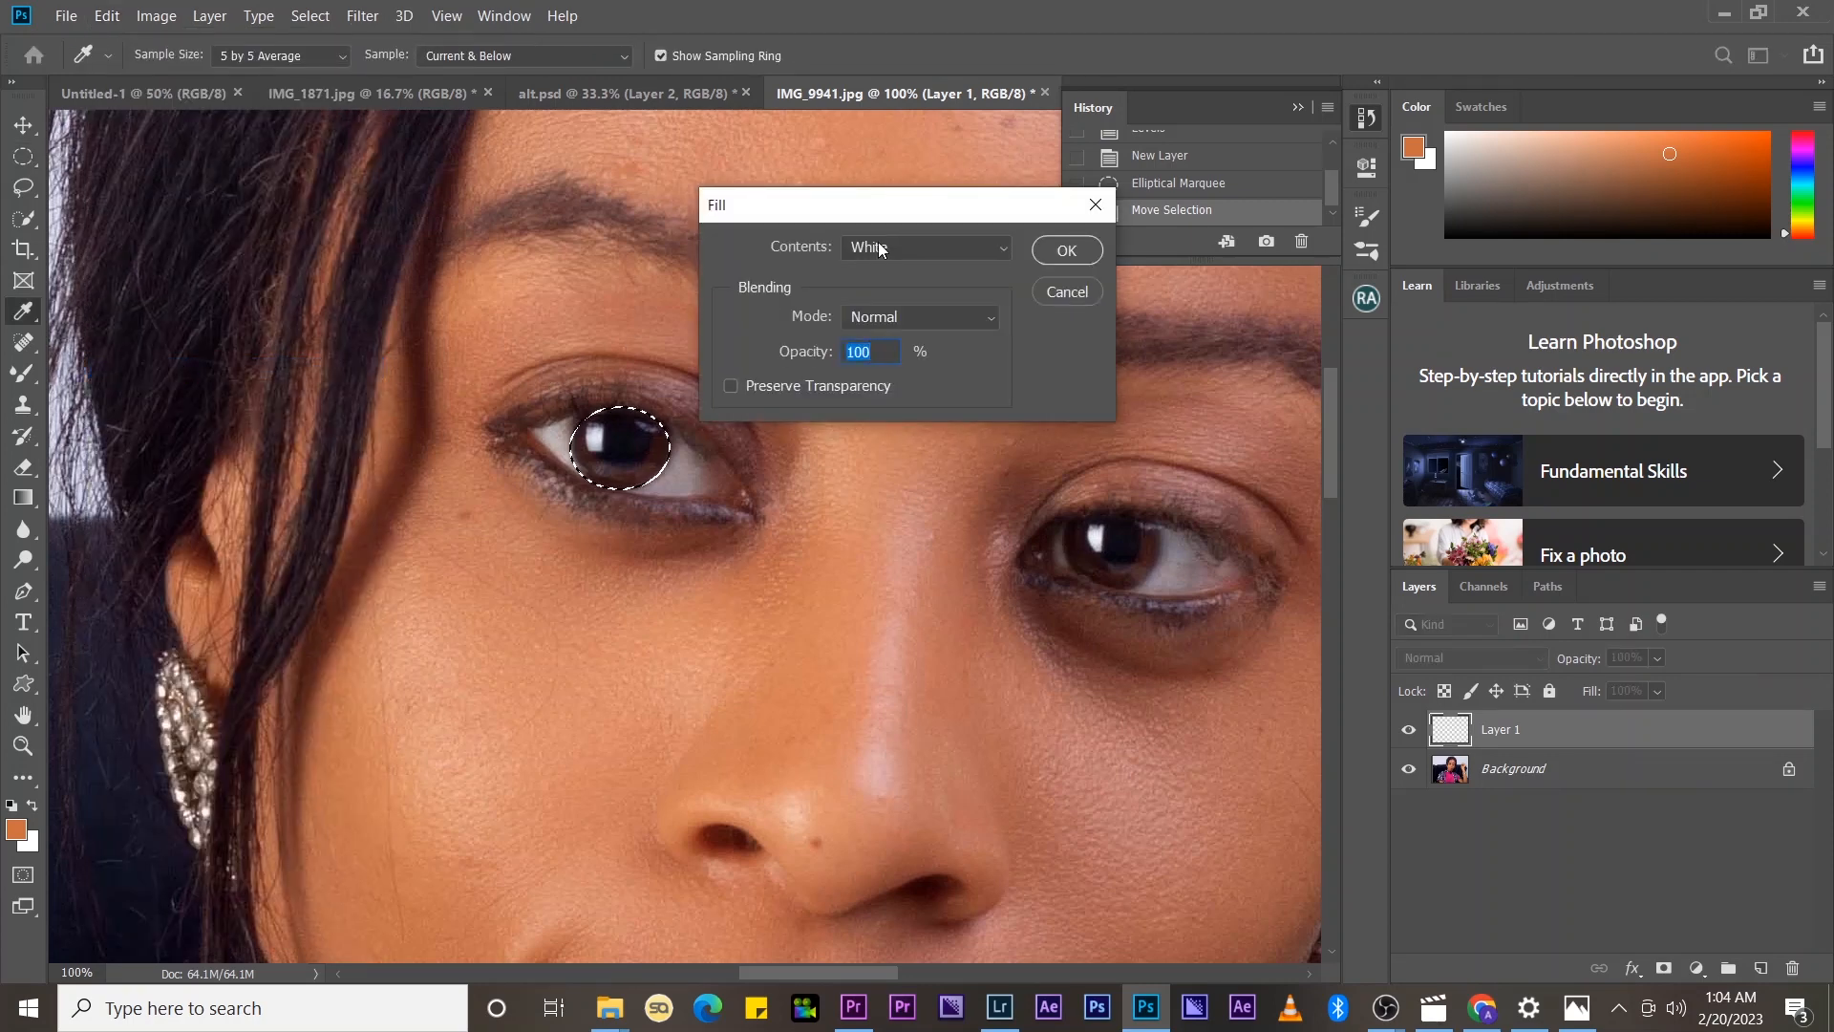
{"action": "left_click", "coordinate": [1068, 250]}
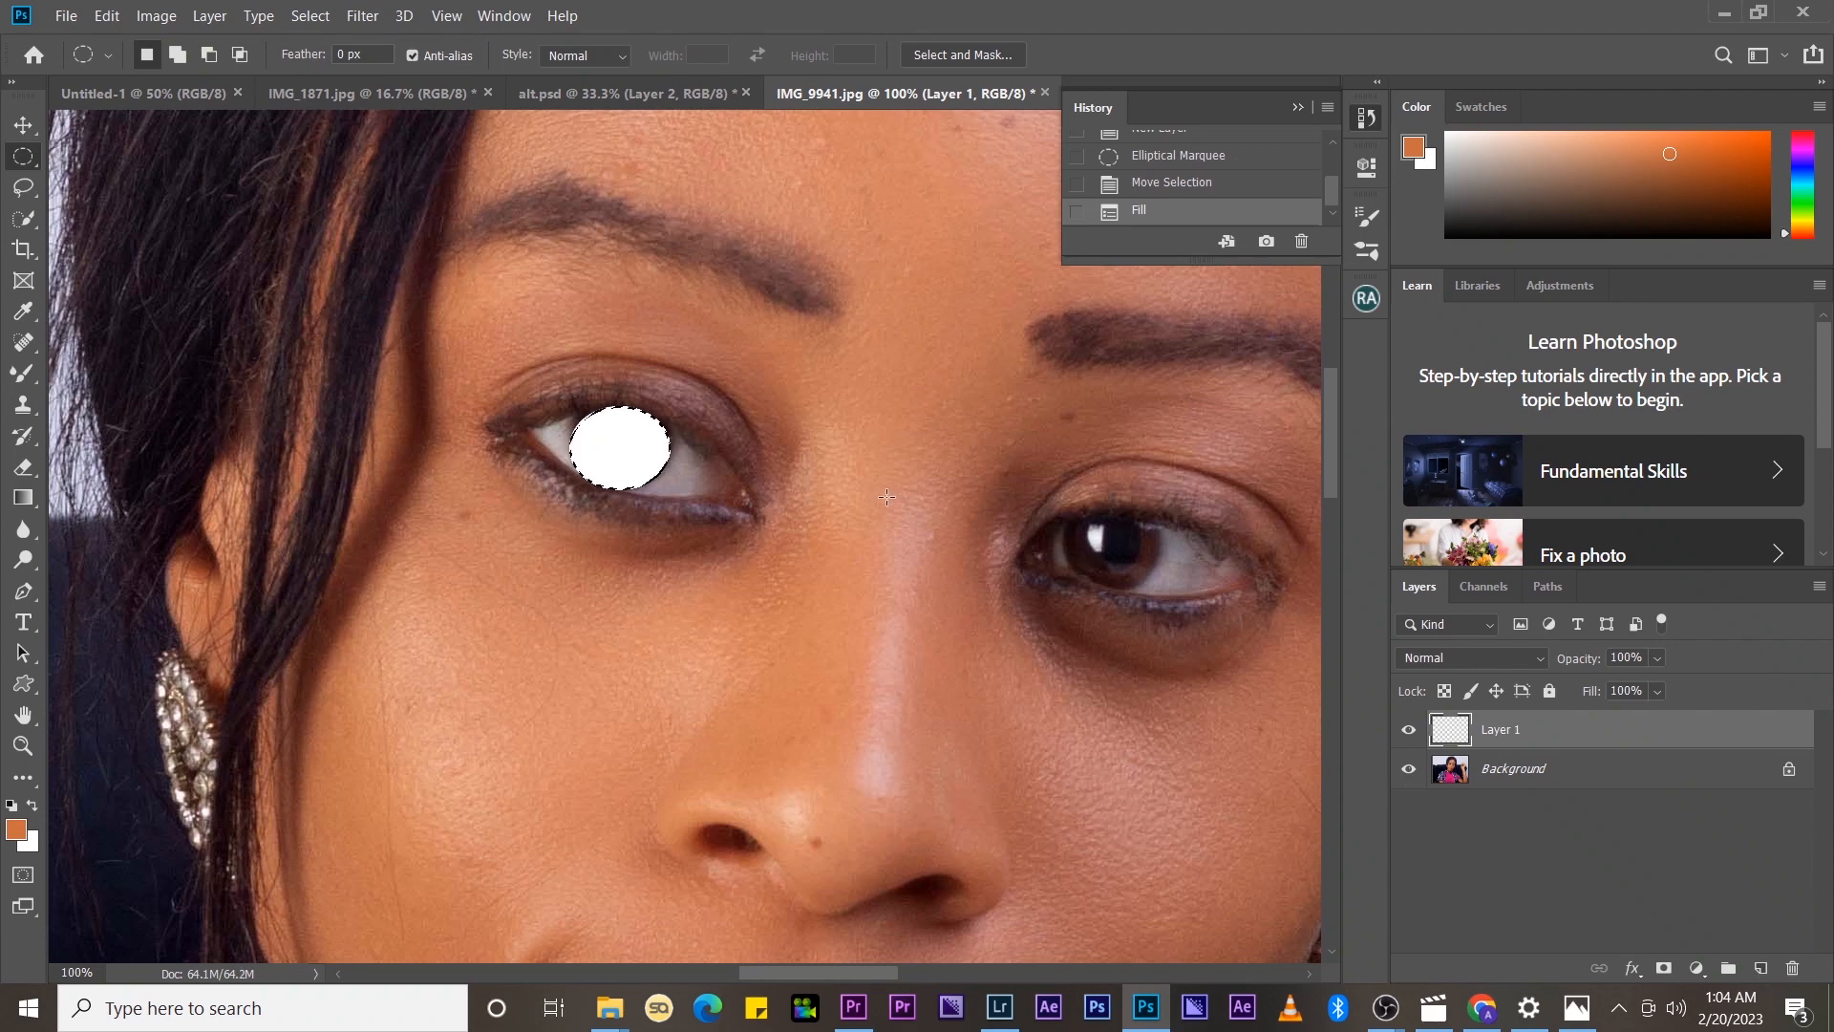
- Apply a Gaussian Blur with a 3.0 pixel radius to the white circle on Layer 1 and clear the selection
{"action": "left_click", "coordinate": [364, 11]}
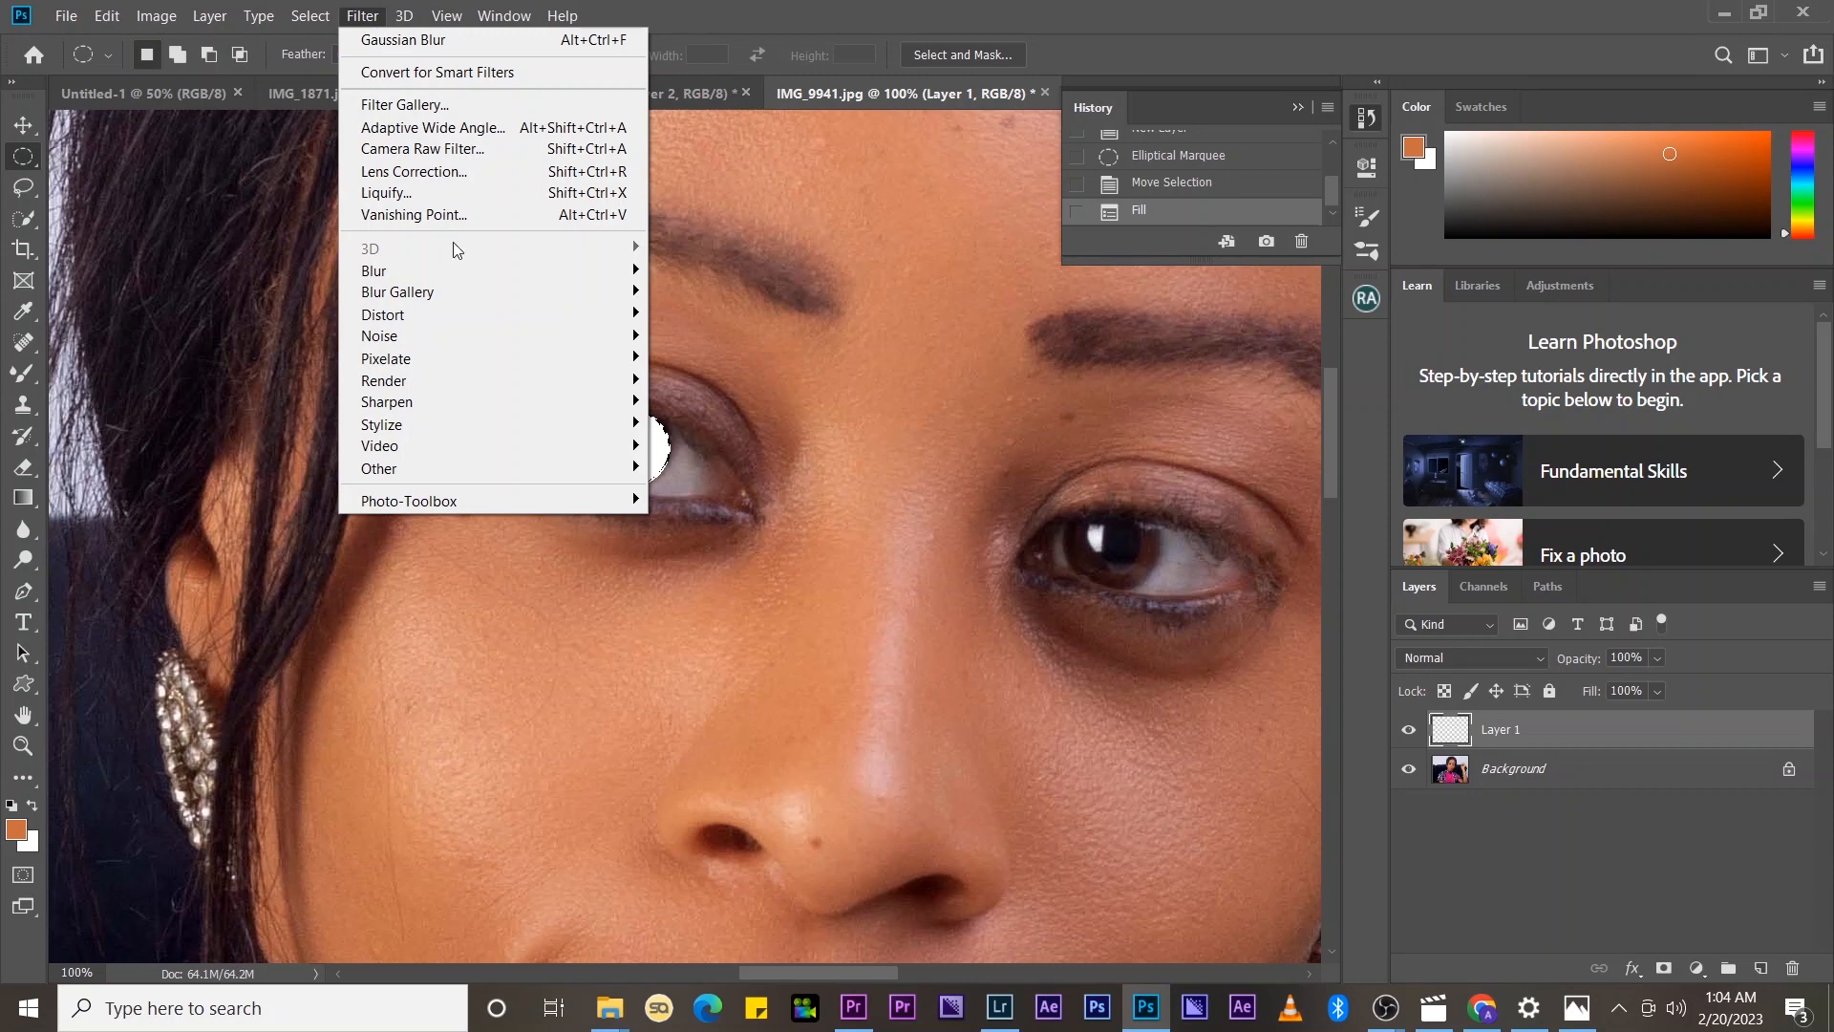
{"action": "mouse_move", "coordinate": [503, 265]}
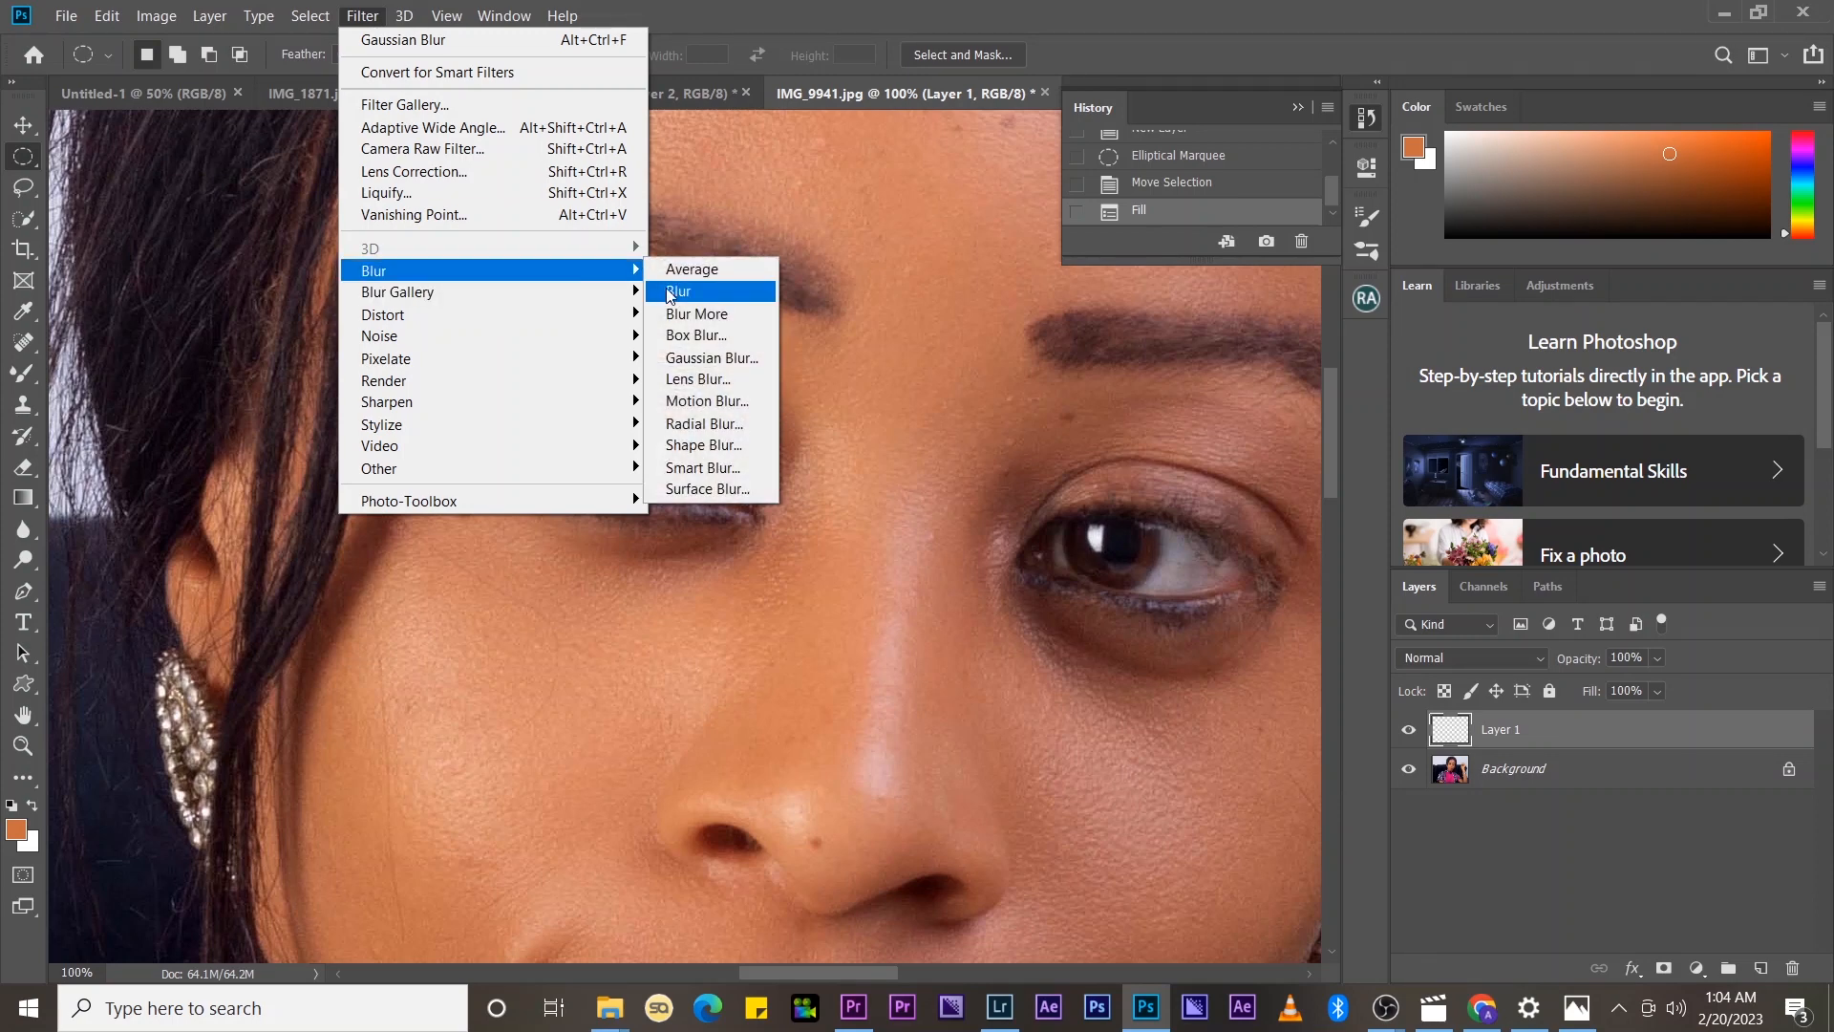
{"action": "left_click", "coordinate": [704, 357]}
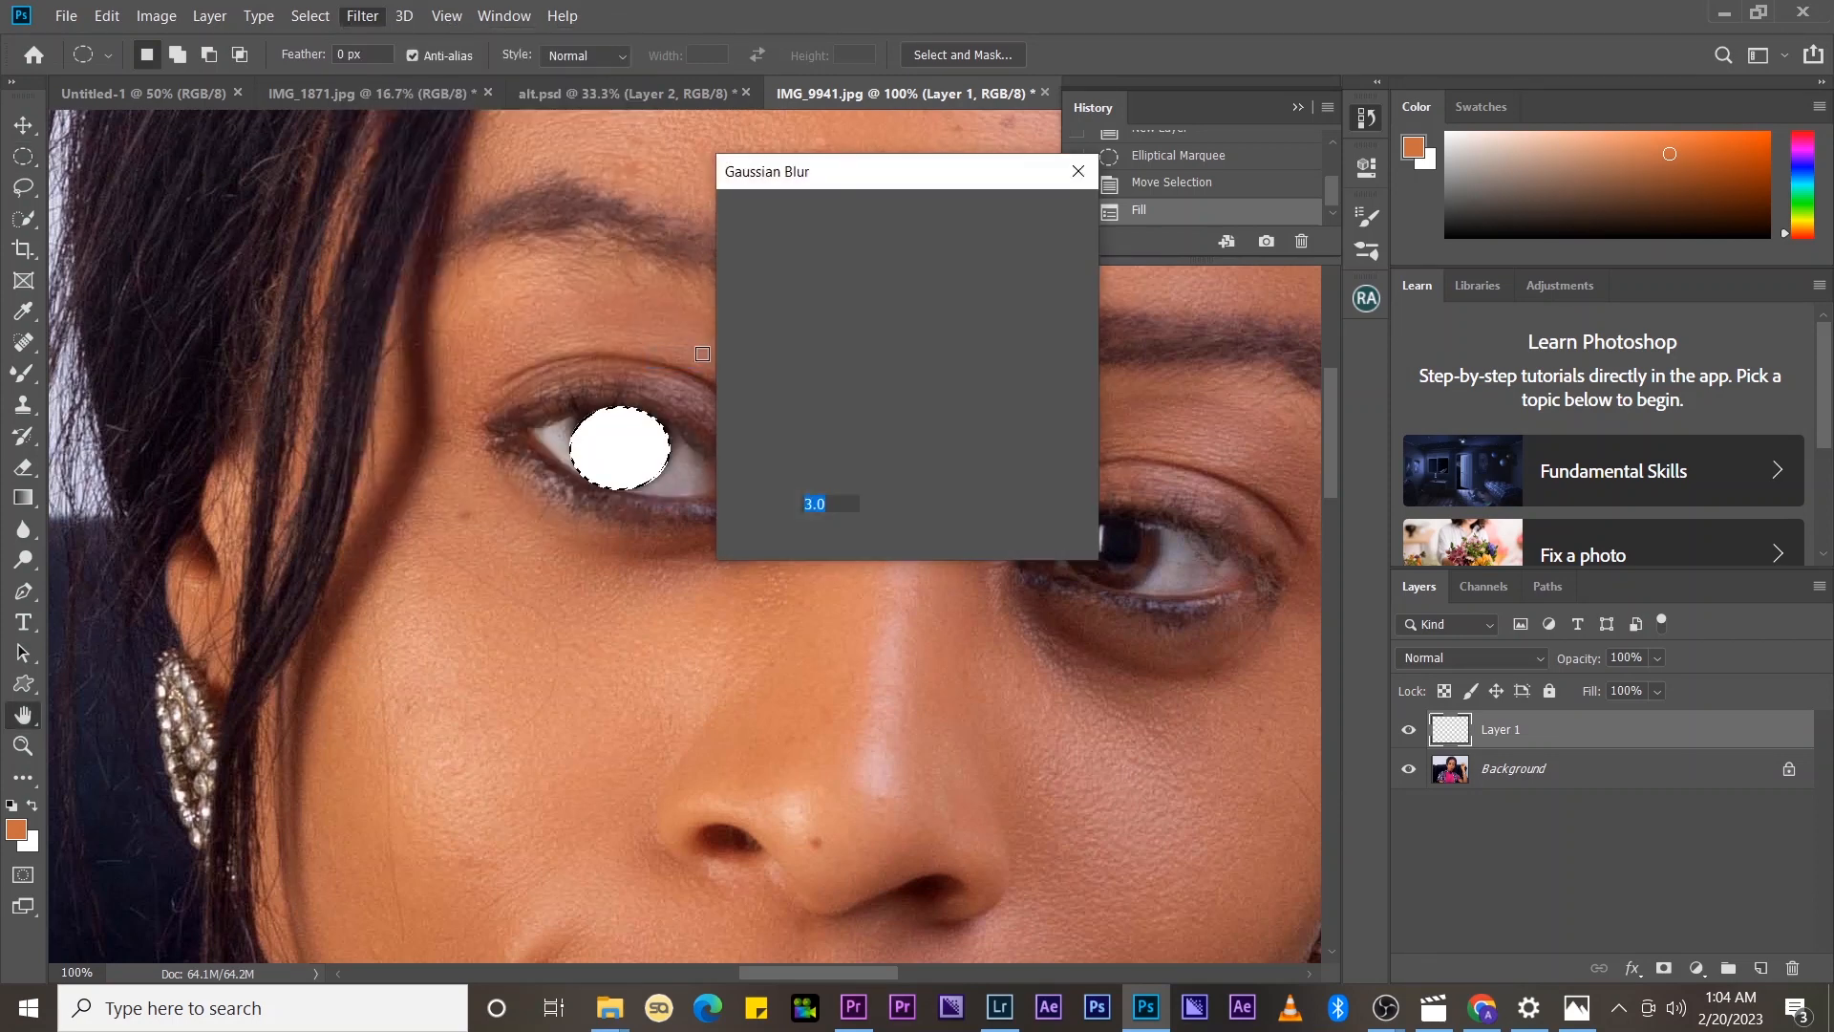
{"action": "left_click_drag", "start_coordinate": [773, 542], "coordinate": [774, 544]}
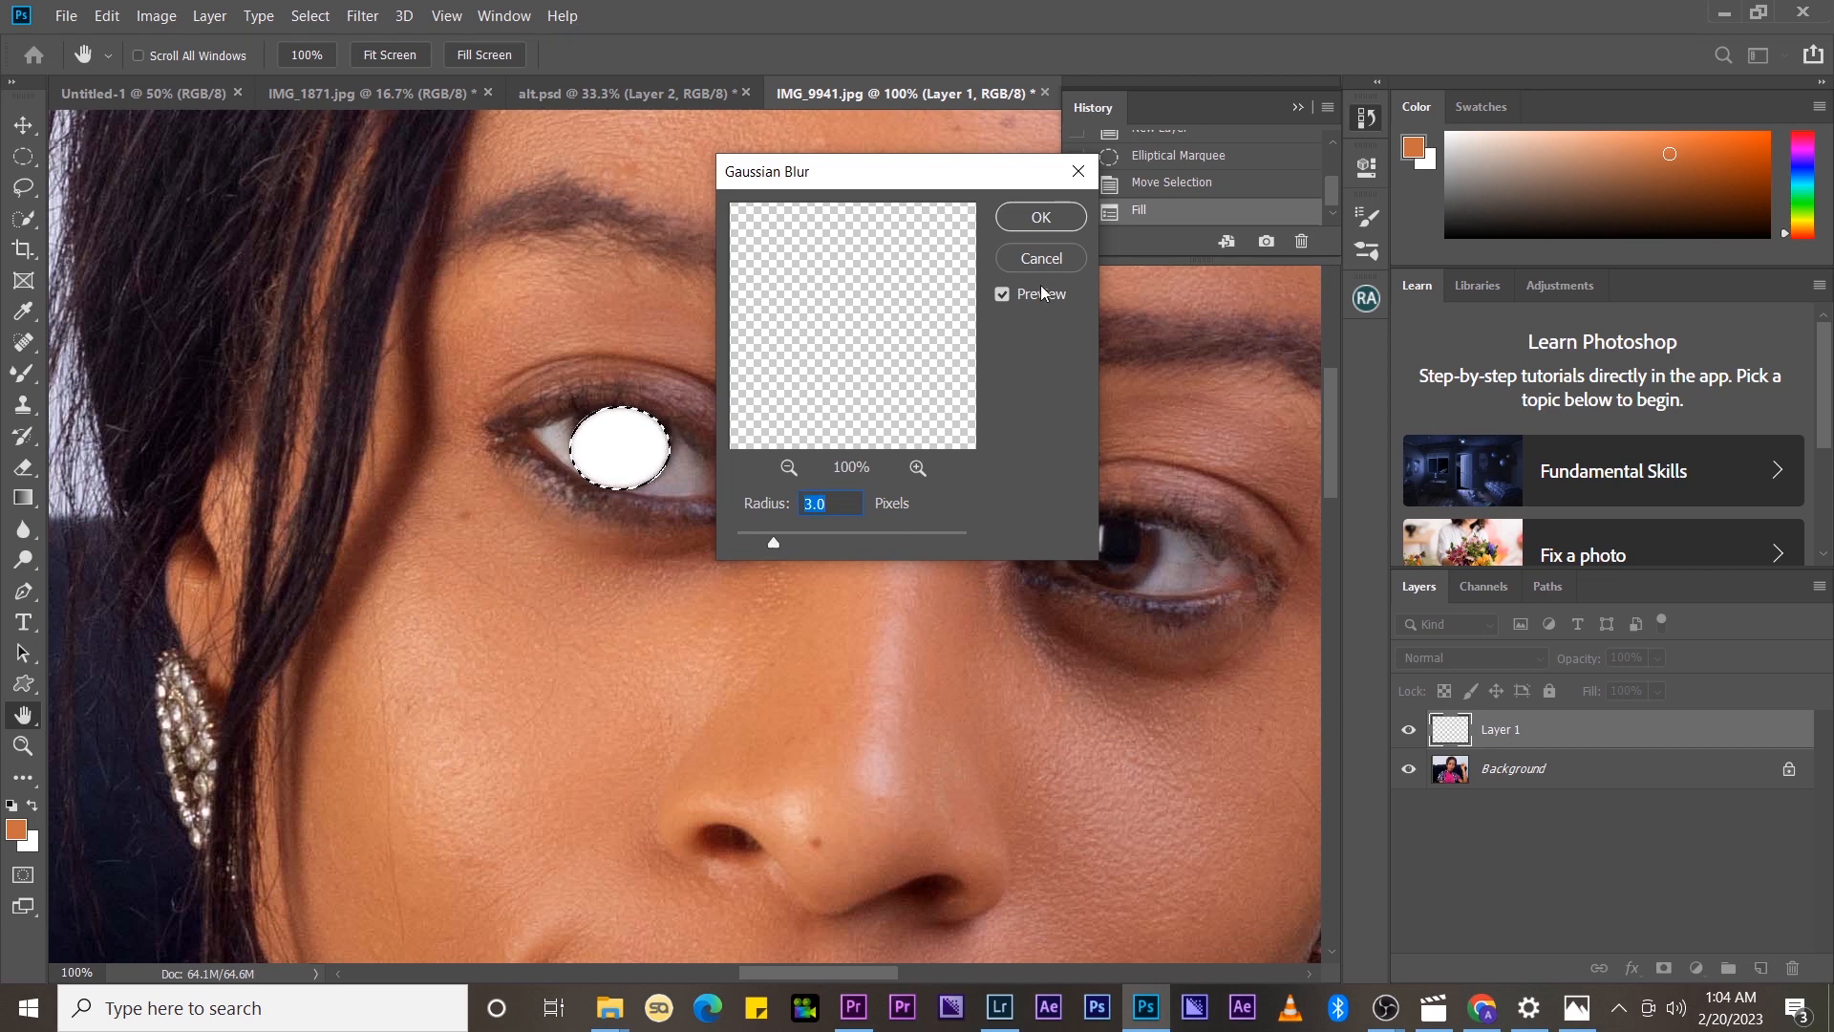
{"action": "left_click", "coordinate": [1025, 219]}
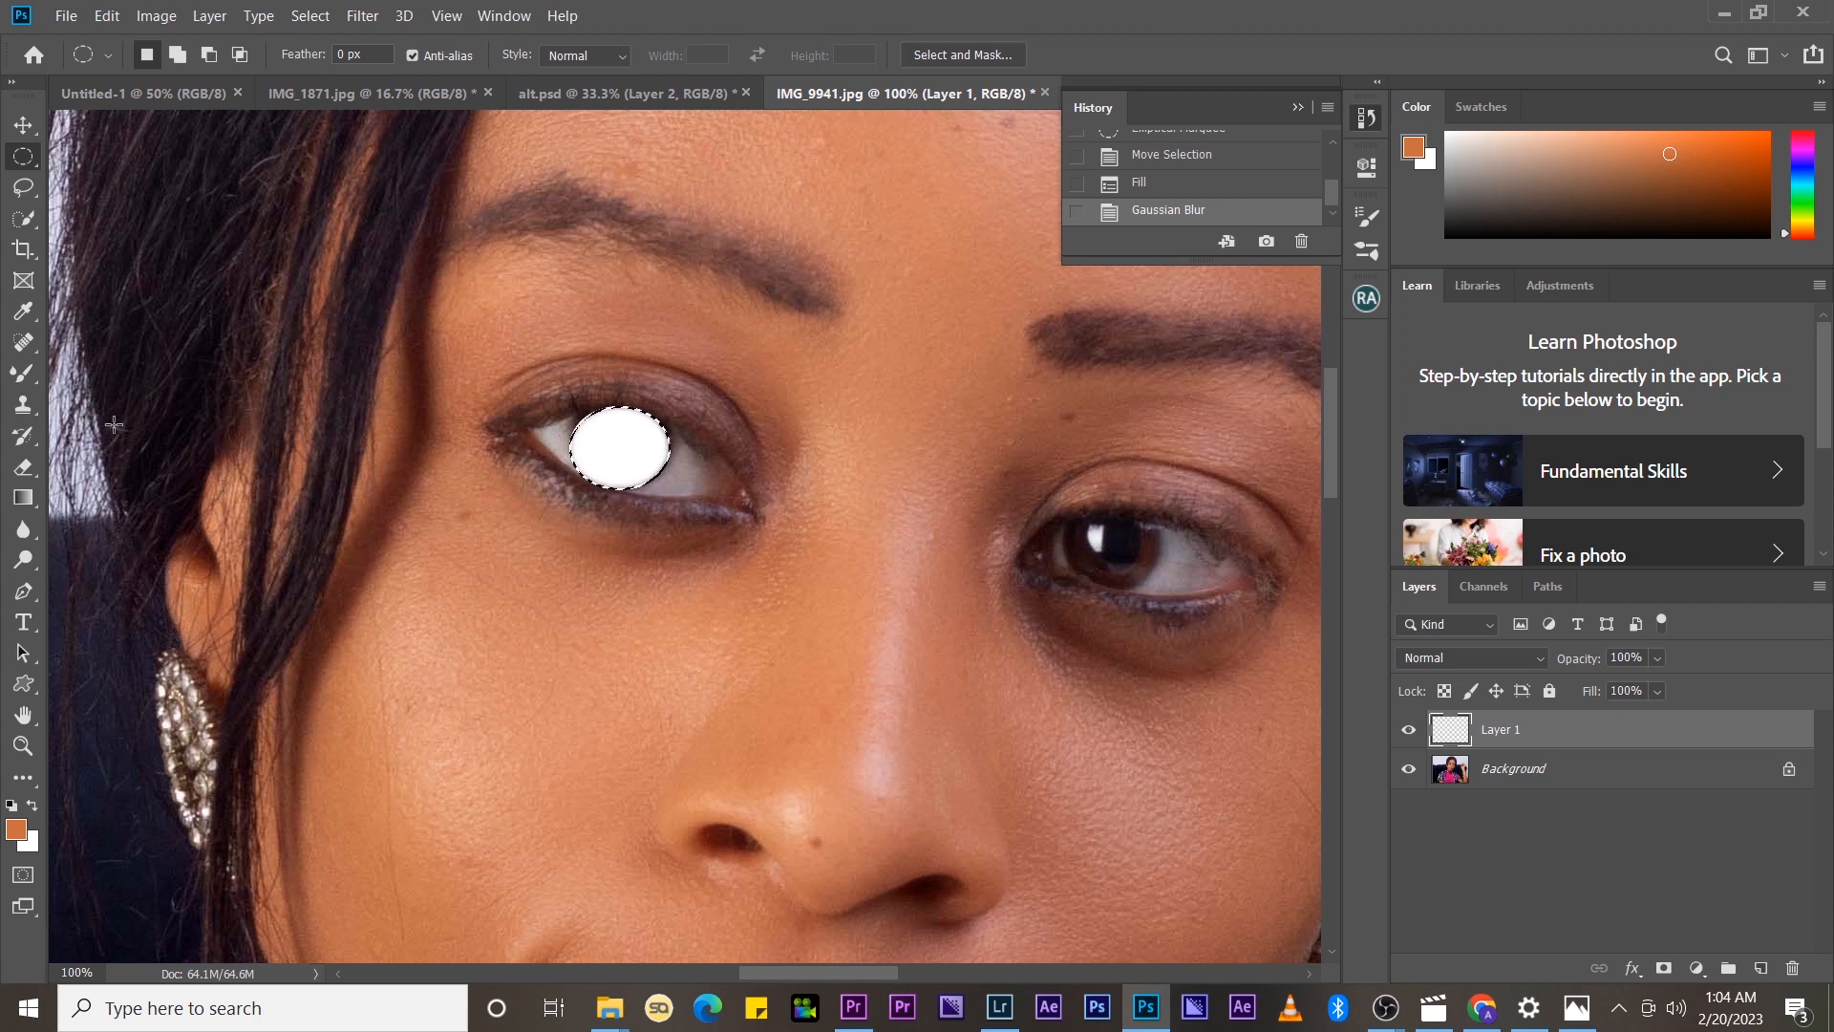
{"action": "key", "text": "ctrl+d"}
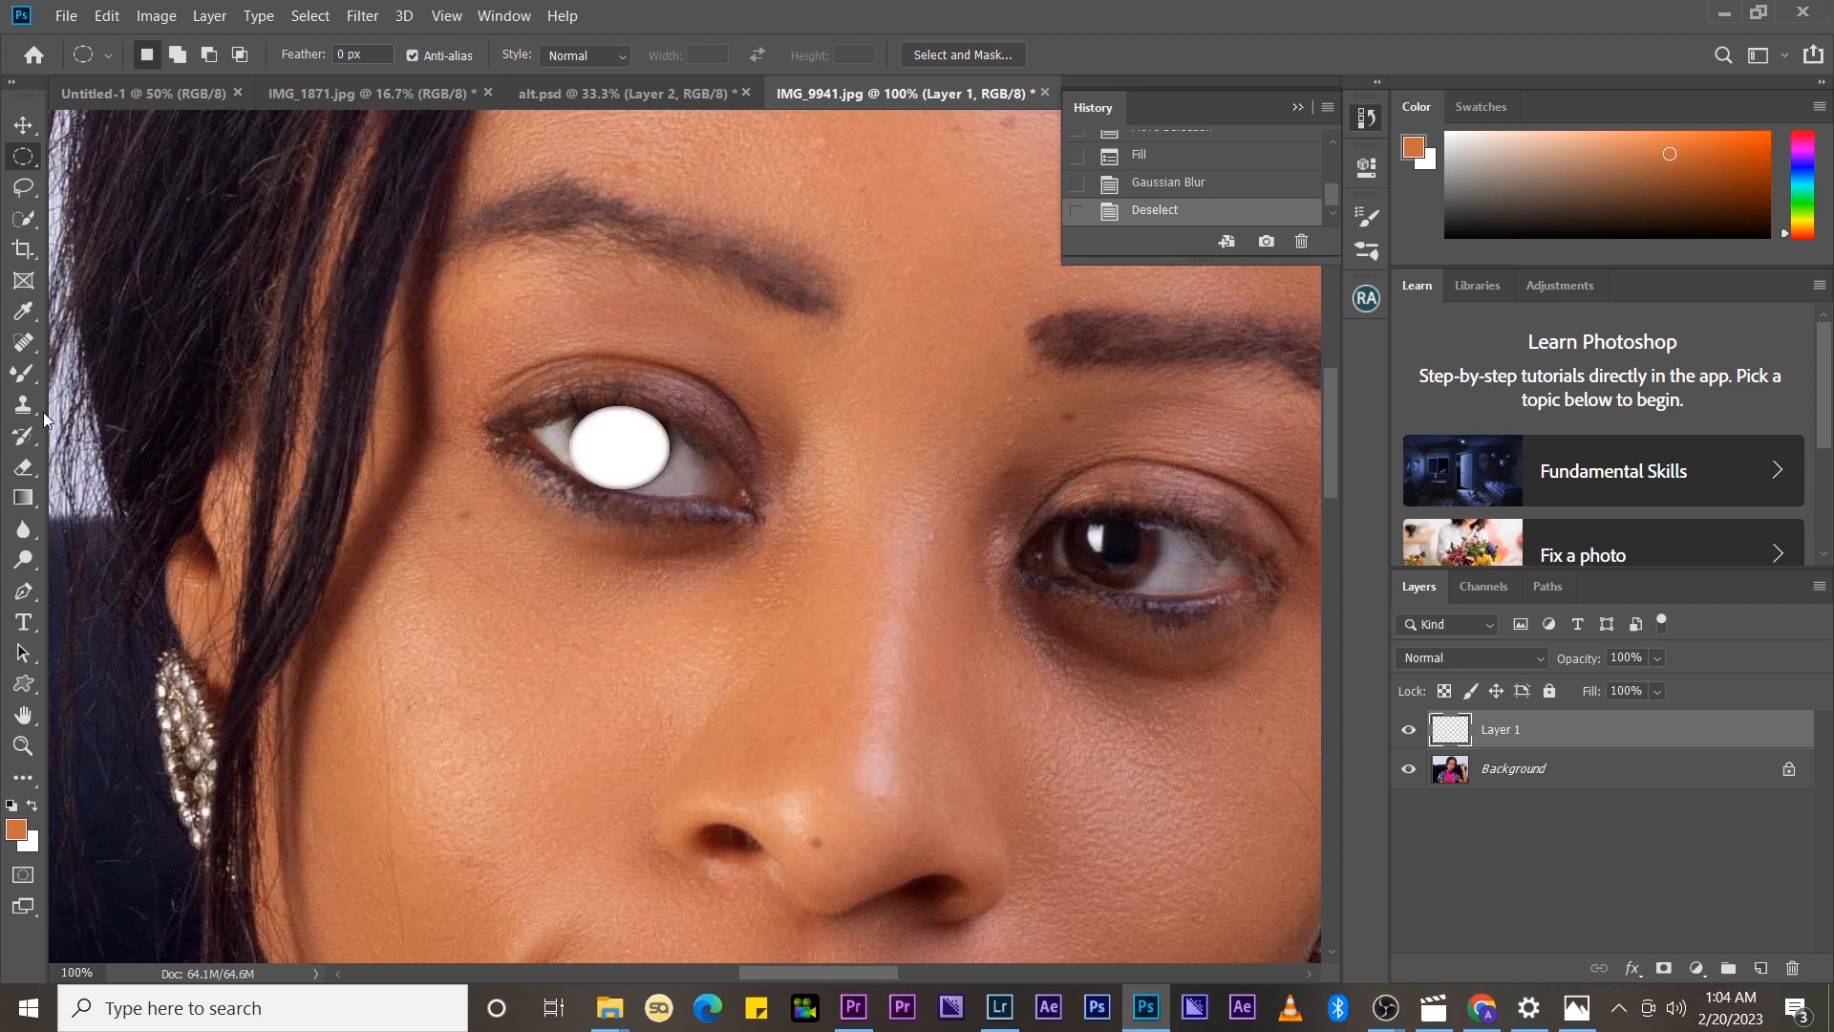
- Lower the opacity of Layer 1 to 64%, with the Eraser tool ready
{"action": "left_click", "coordinate": [24, 467]}
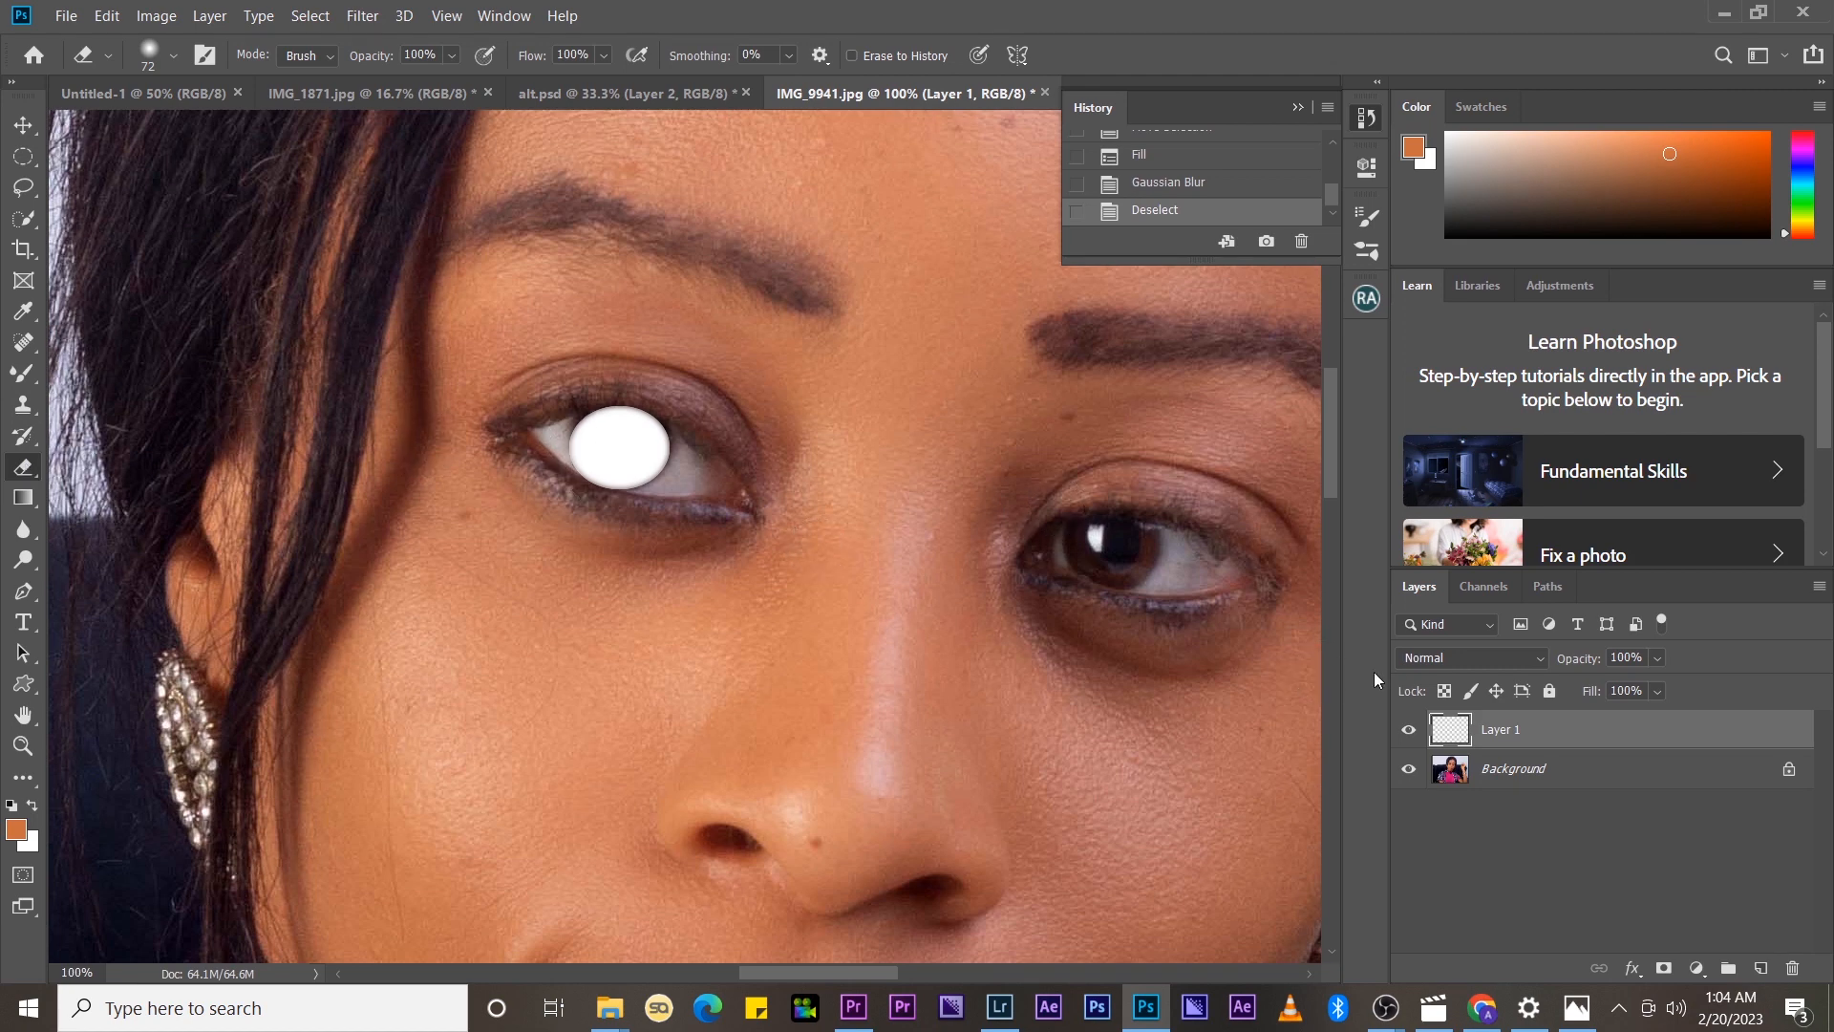
{"action": "left_click", "coordinate": [1655, 659]}
{"action": "left_click", "coordinate": [1644, 685]}
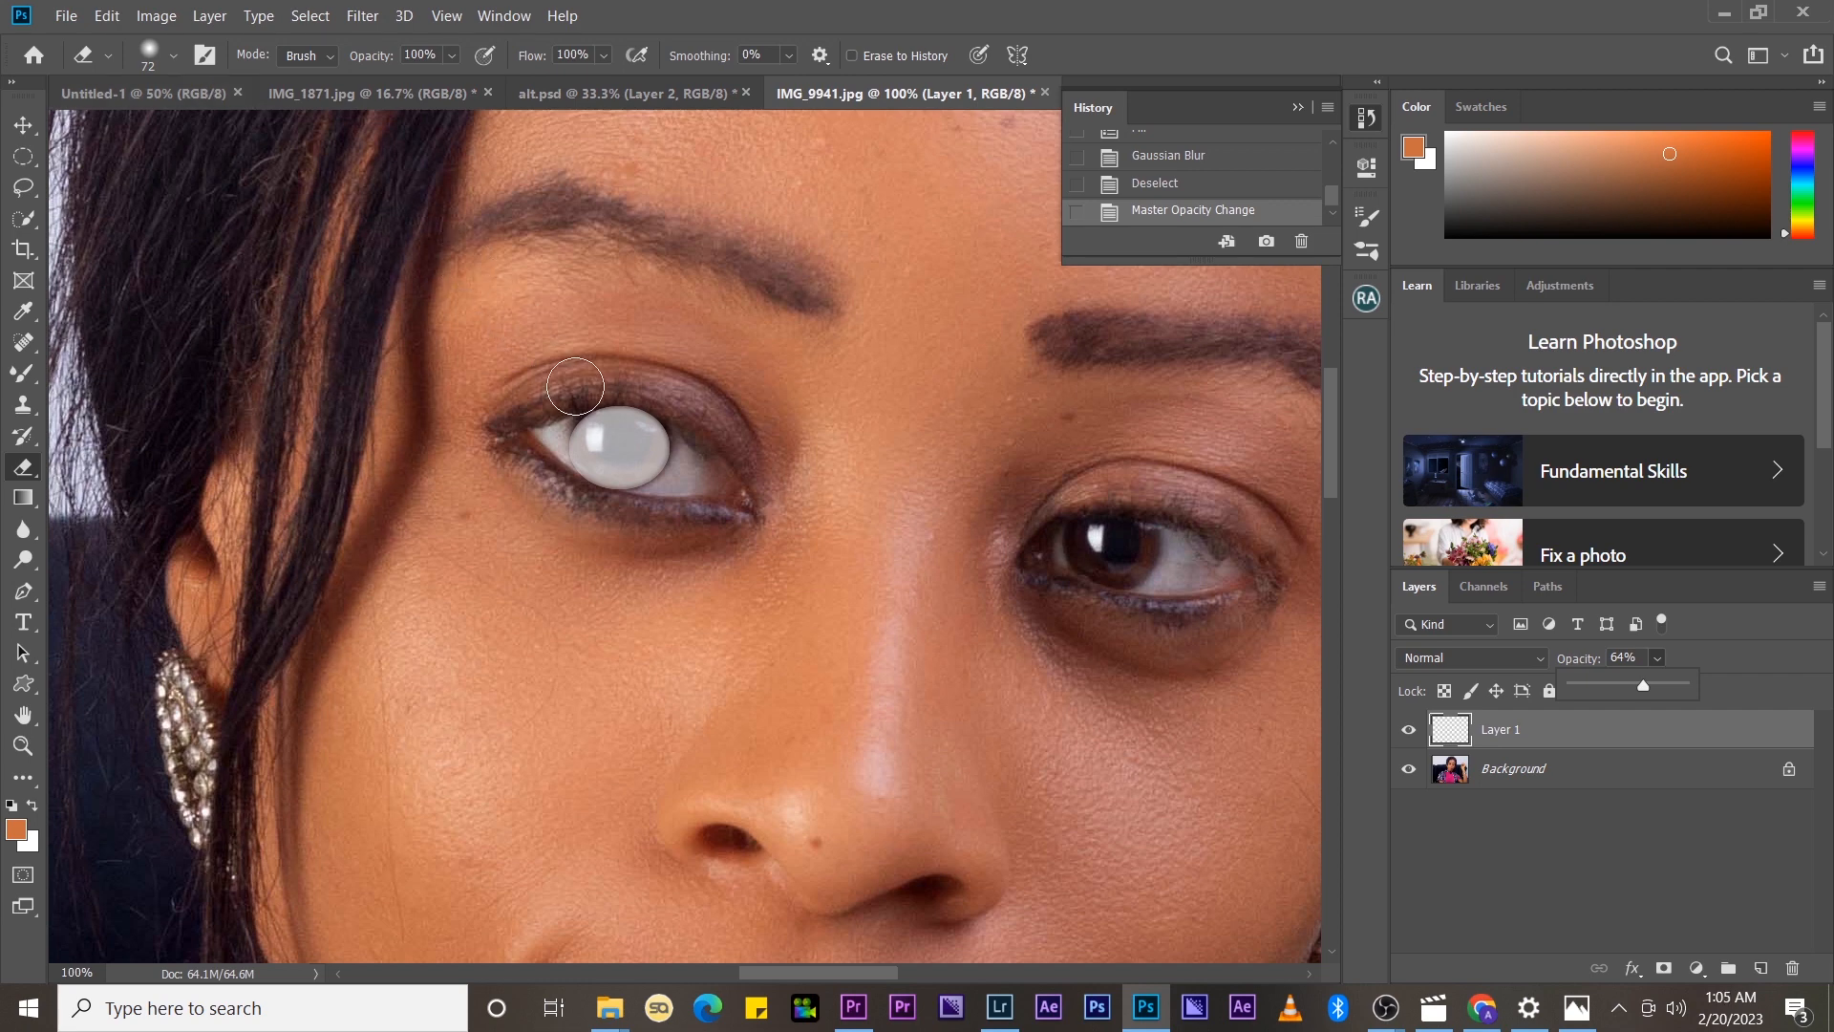
- Erase the white over the pupil and around the iris edge on Layer 1, and set the layer's blend mode to Overlay
{"action": "left_click", "coordinate": [599, 439]}
{"action": "left_click", "coordinate": [599, 438]}
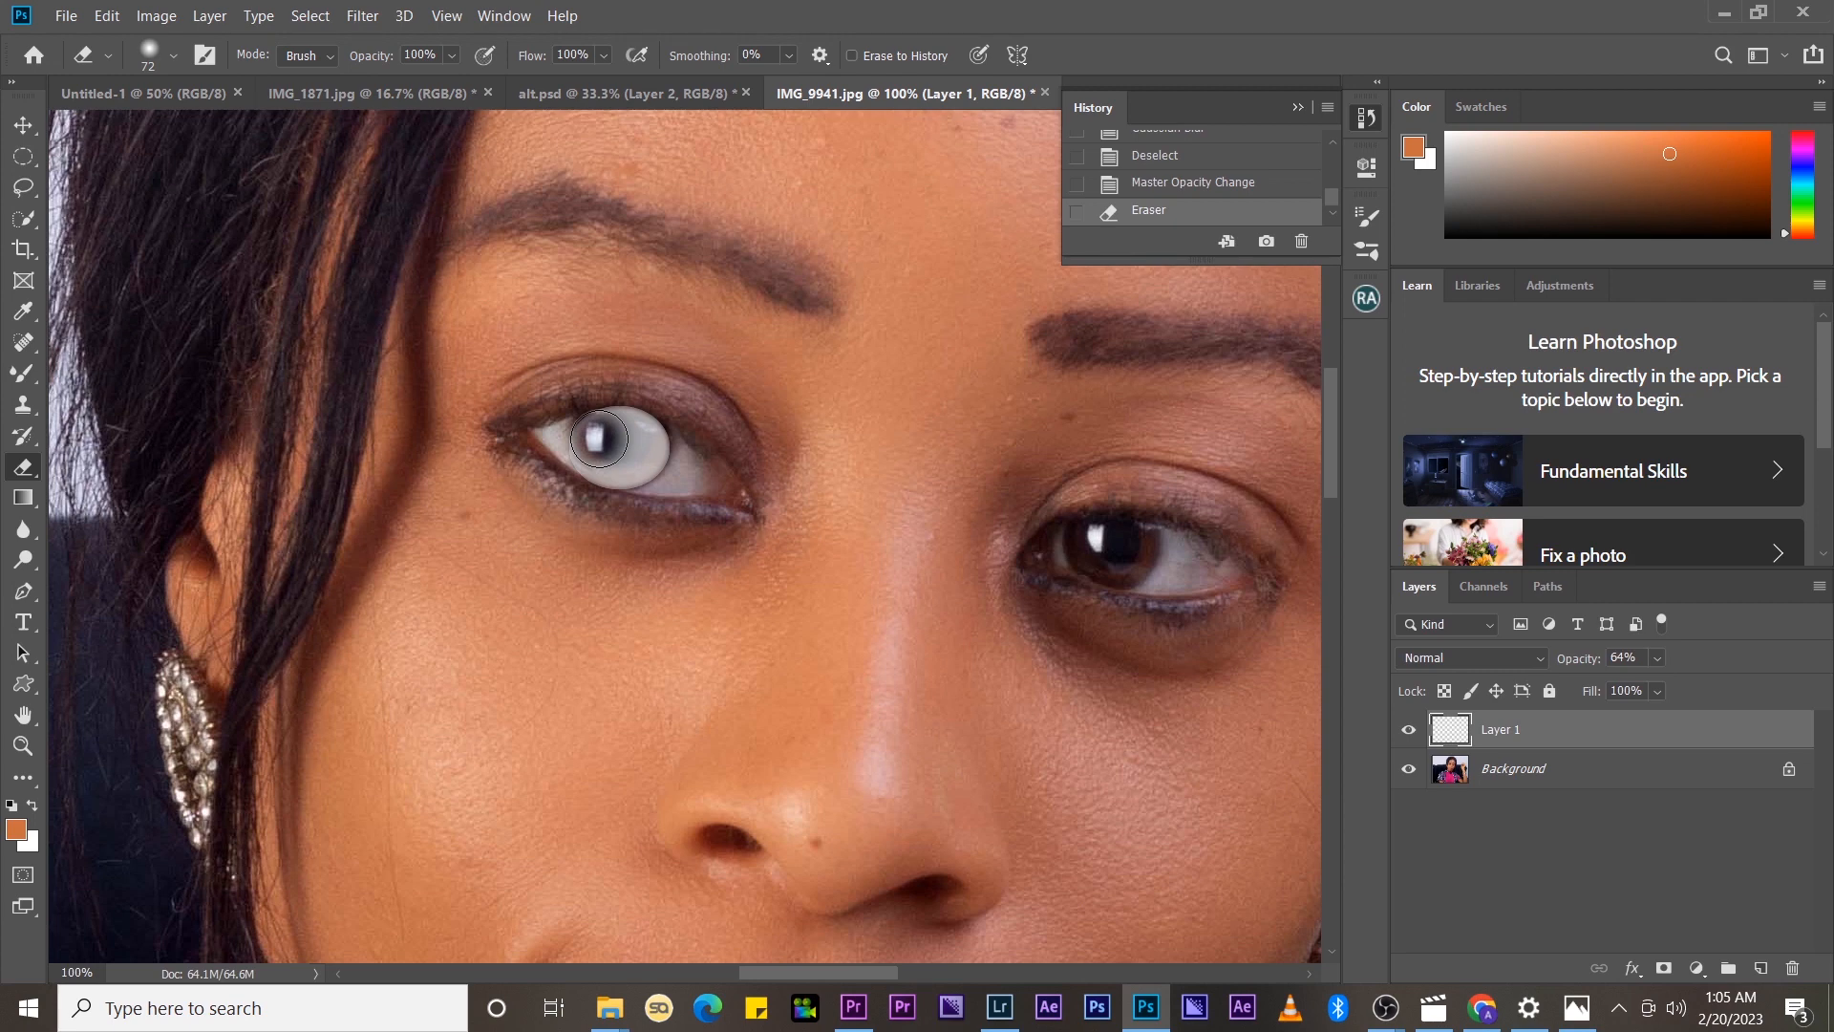
{"action": "left_click", "coordinate": [600, 440]}
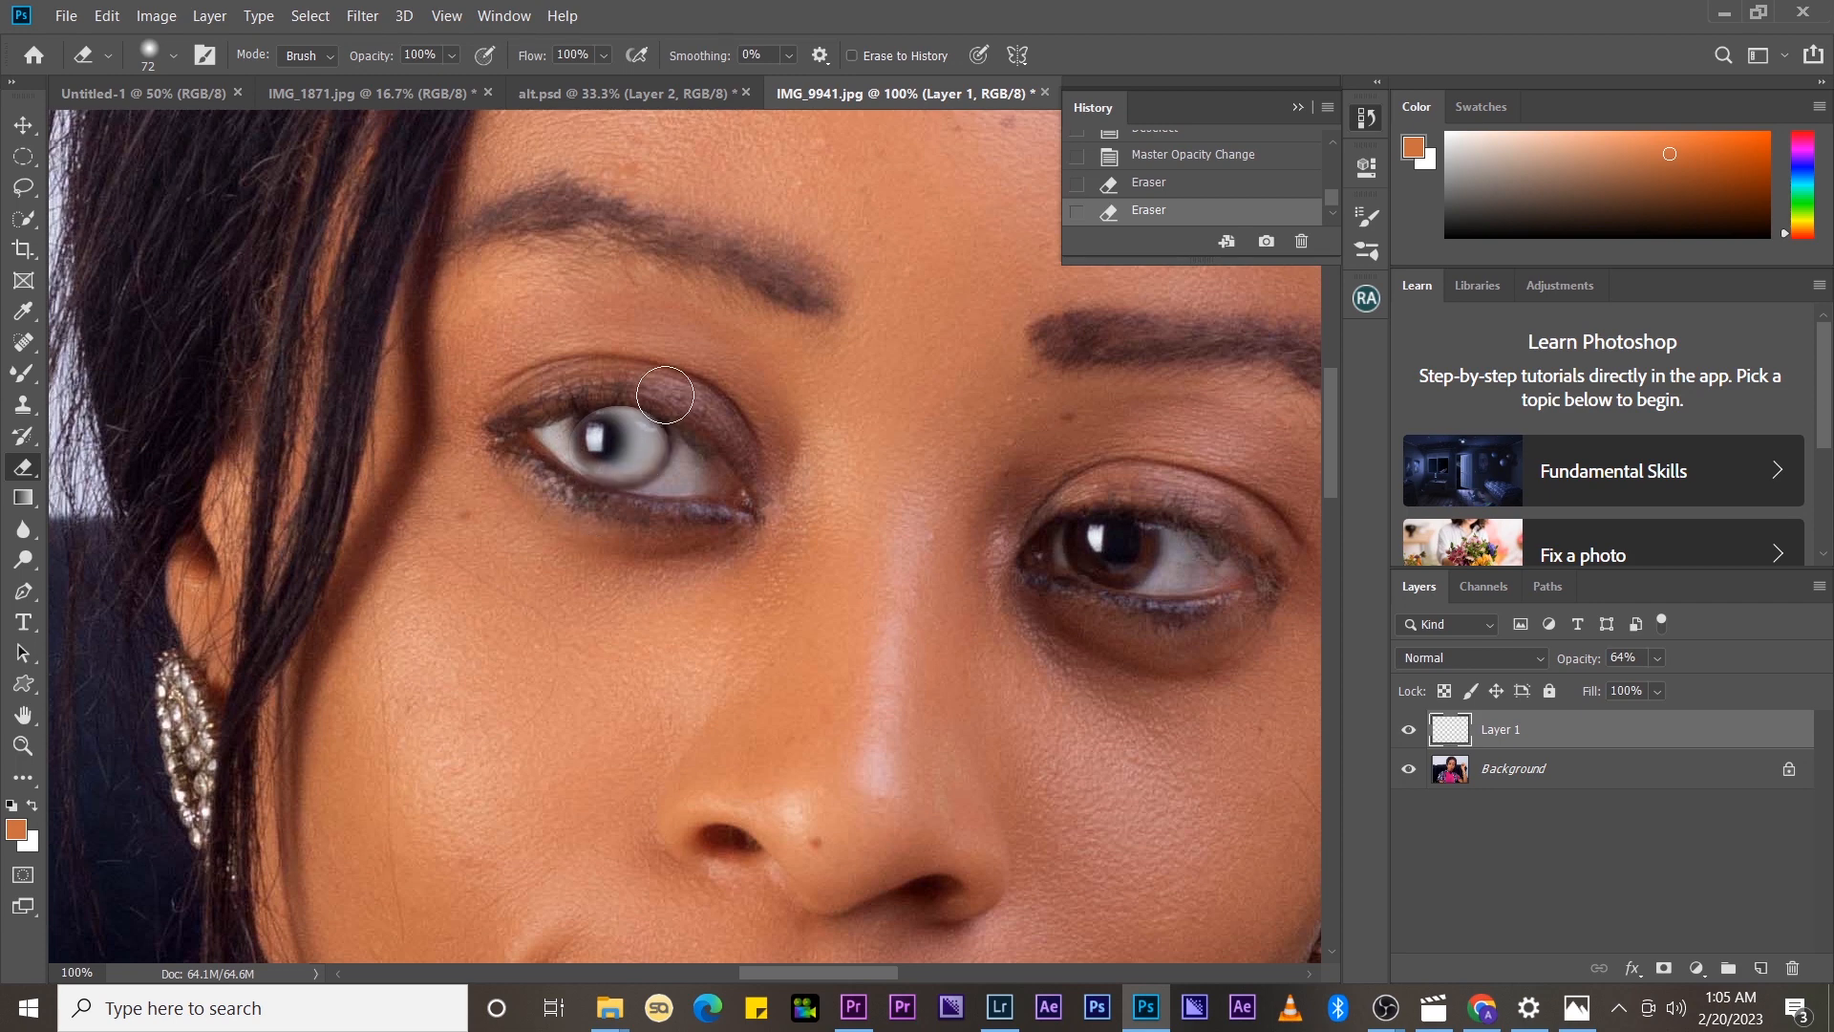
{"action": "left_click", "coordinate": [548, 455]}
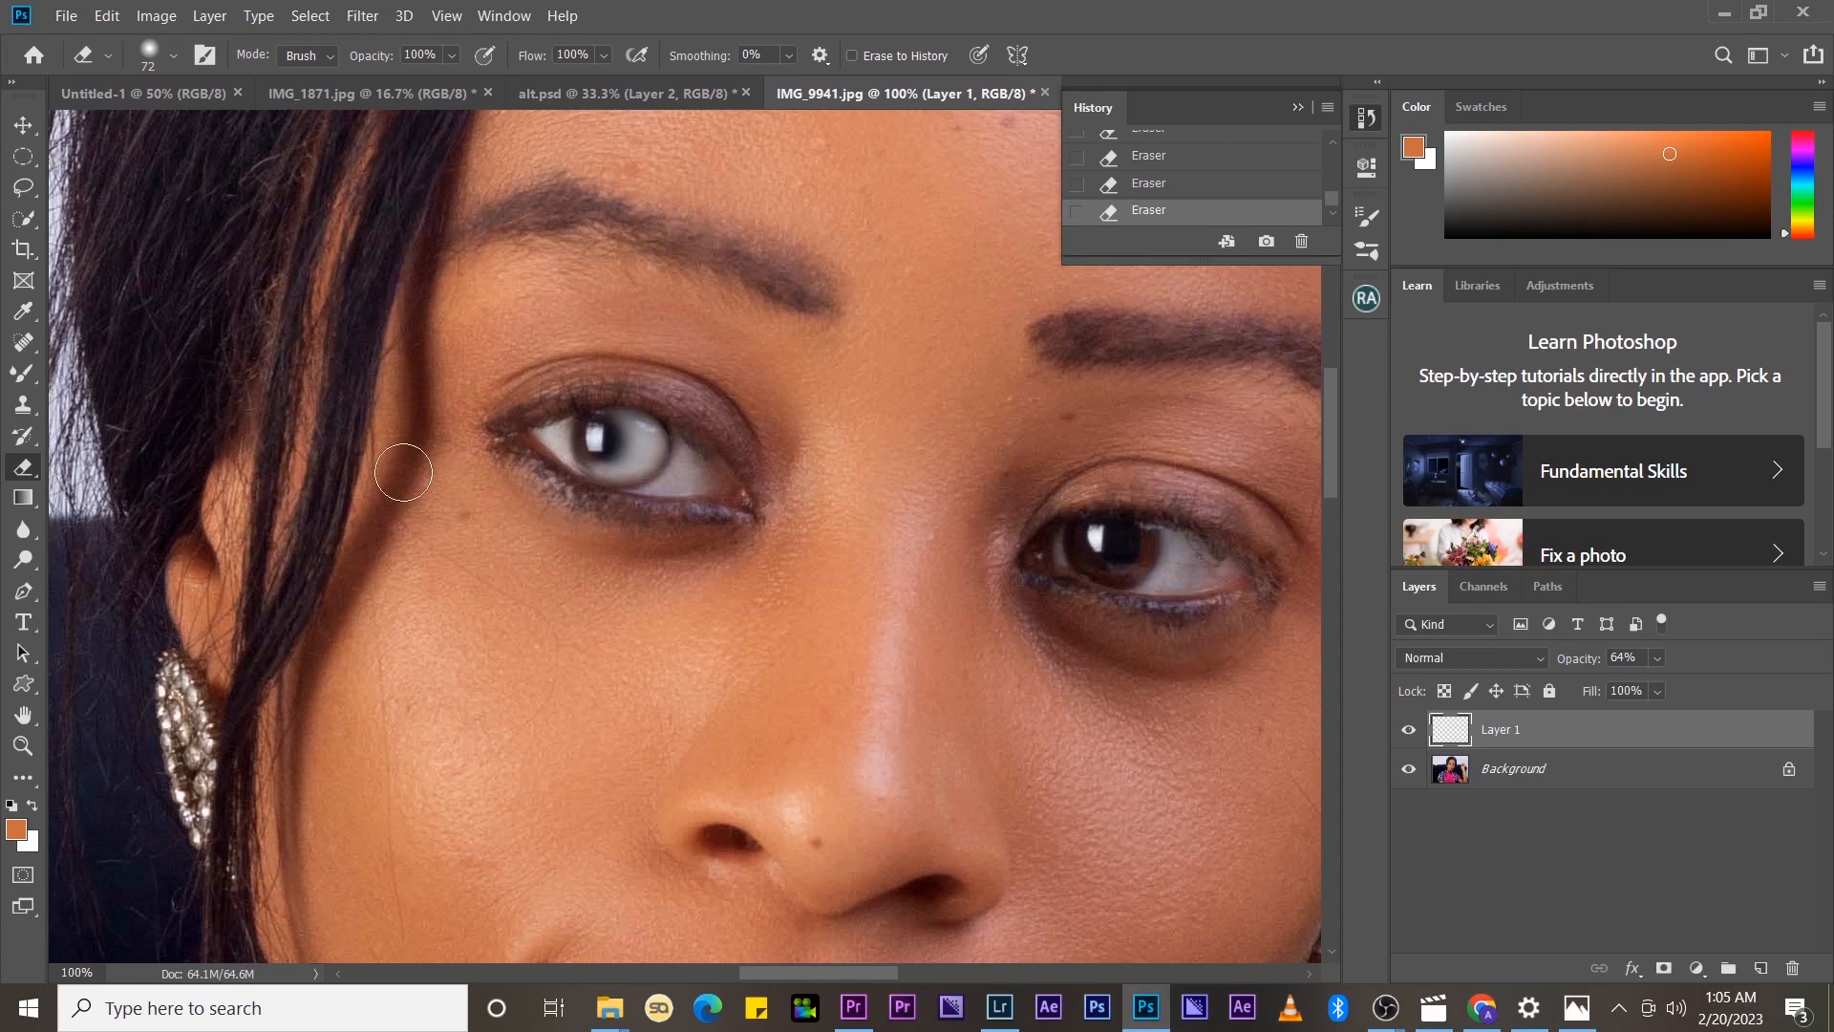
{"action": "left_click", "coordinate": [1506, 659]}
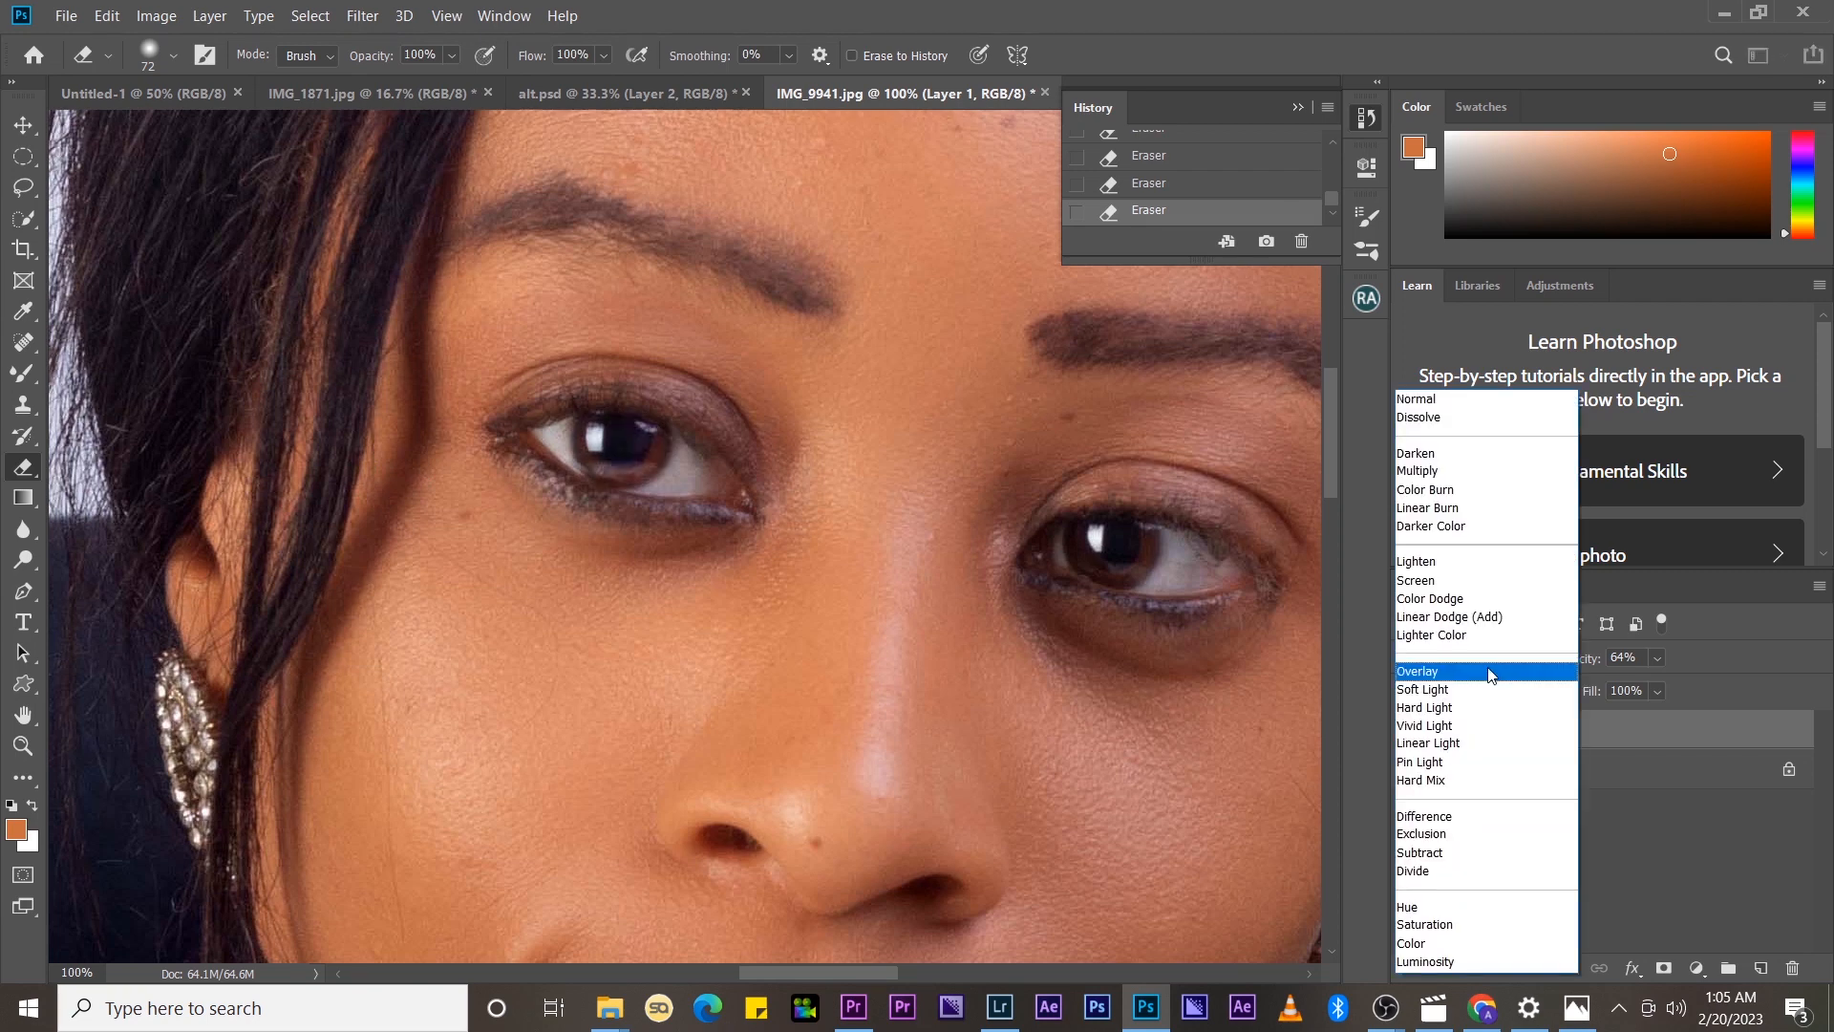
{"action": "left_click", "coordinate": [1488, 672]}
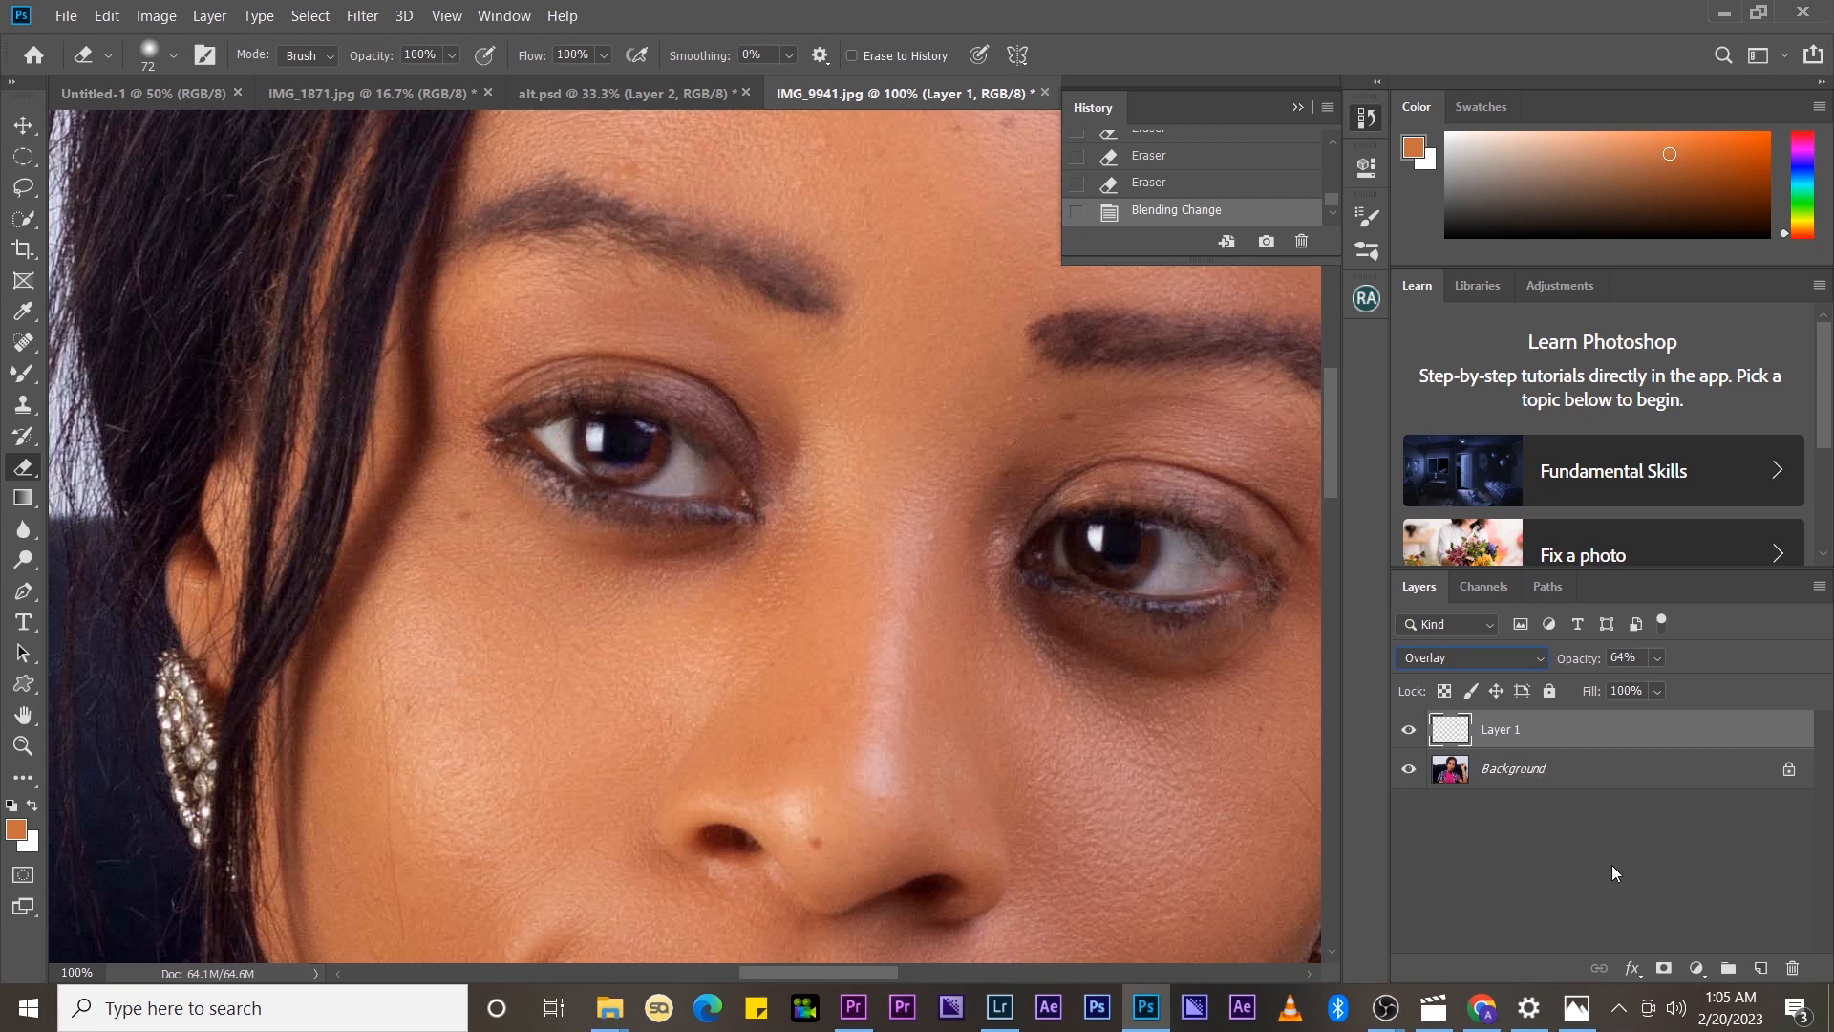
- On another new layer, select the iris of the eye on the photo's right side with an ellipse and fill it with white
{"action": "left_click", "coordinate": [1762, 969]}
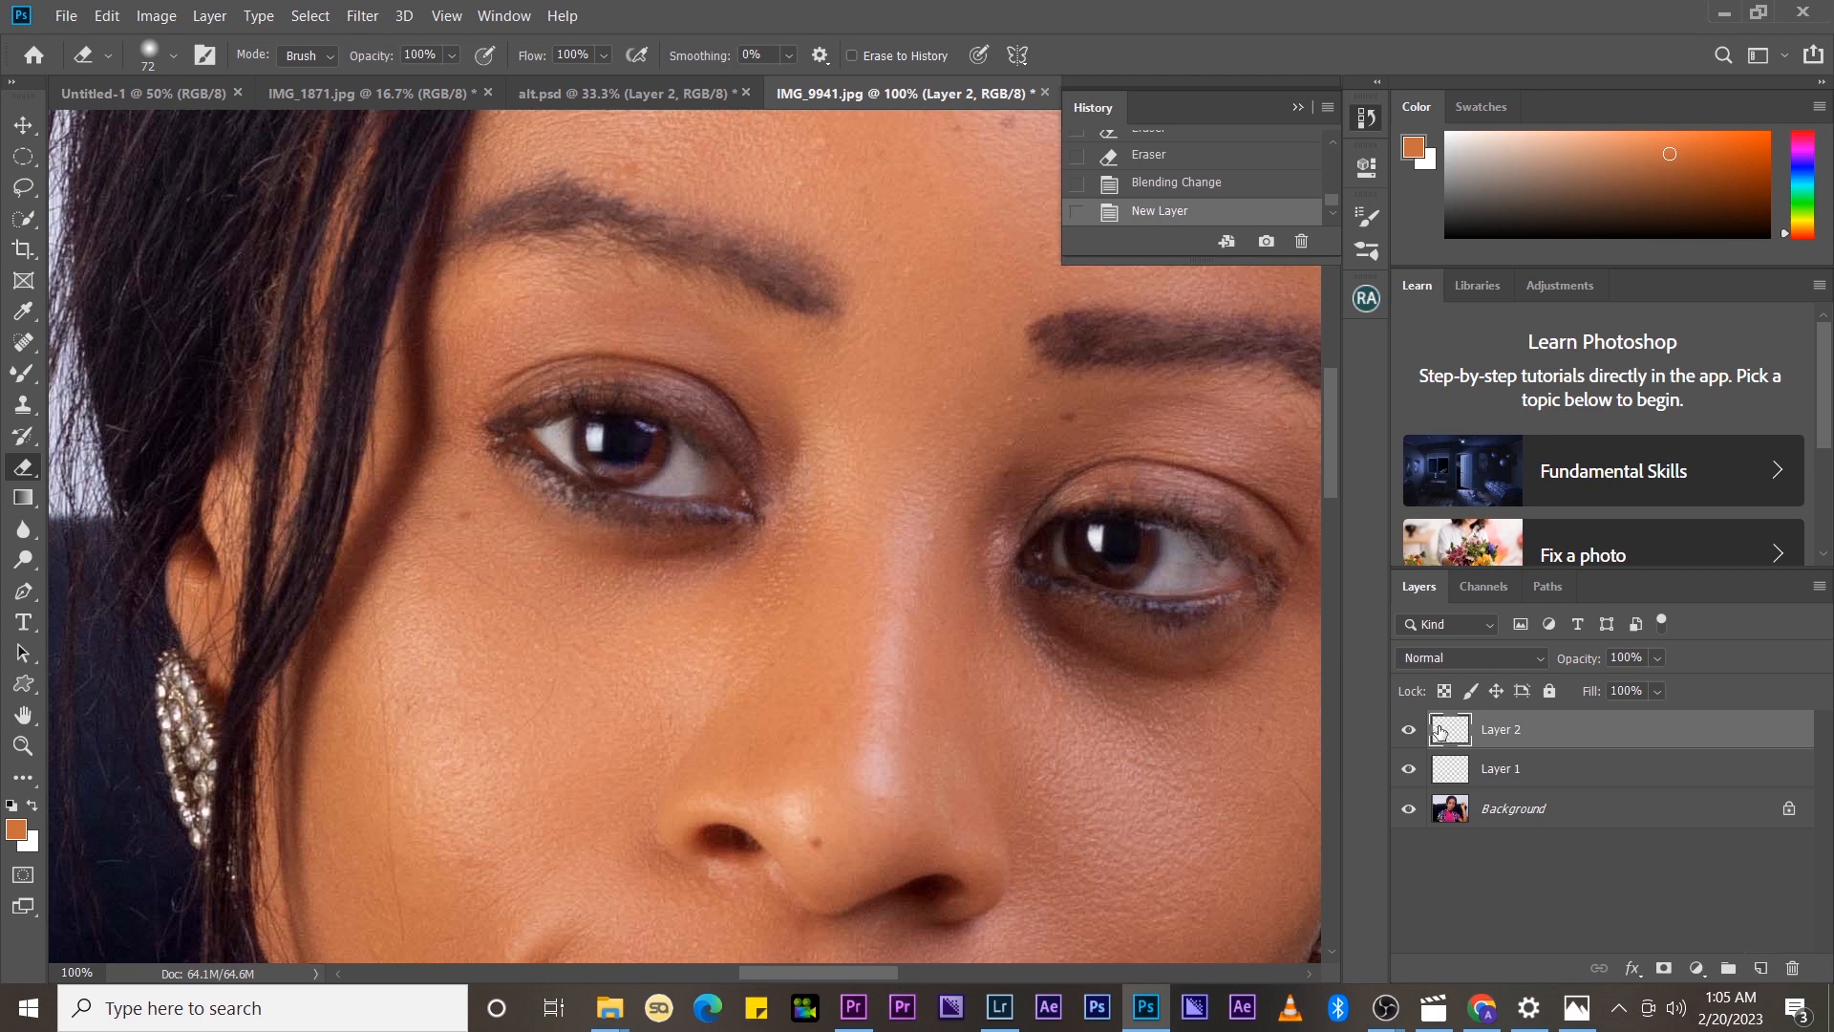
{"action": "left_click", "coordinate": [21, 159]}
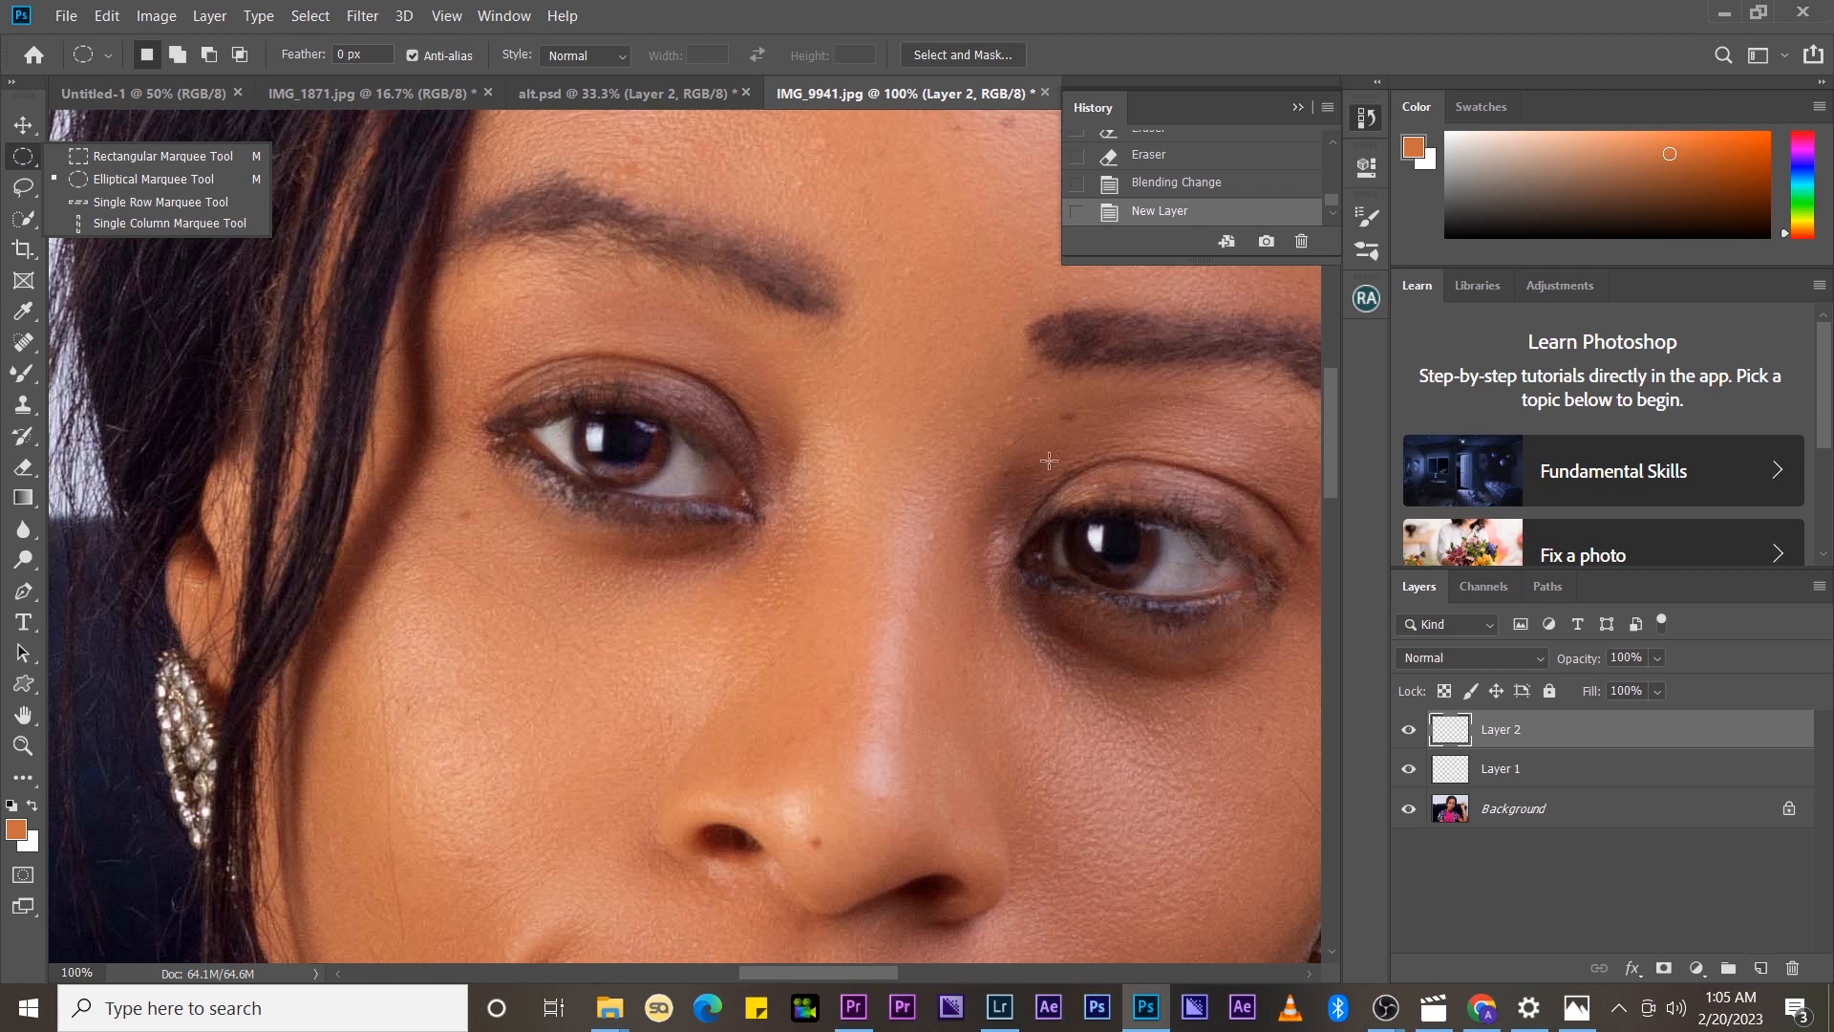
{"action": "left_click_drag", "start_coordinate": [1064, 516], "coordinate": [1125, 558]}
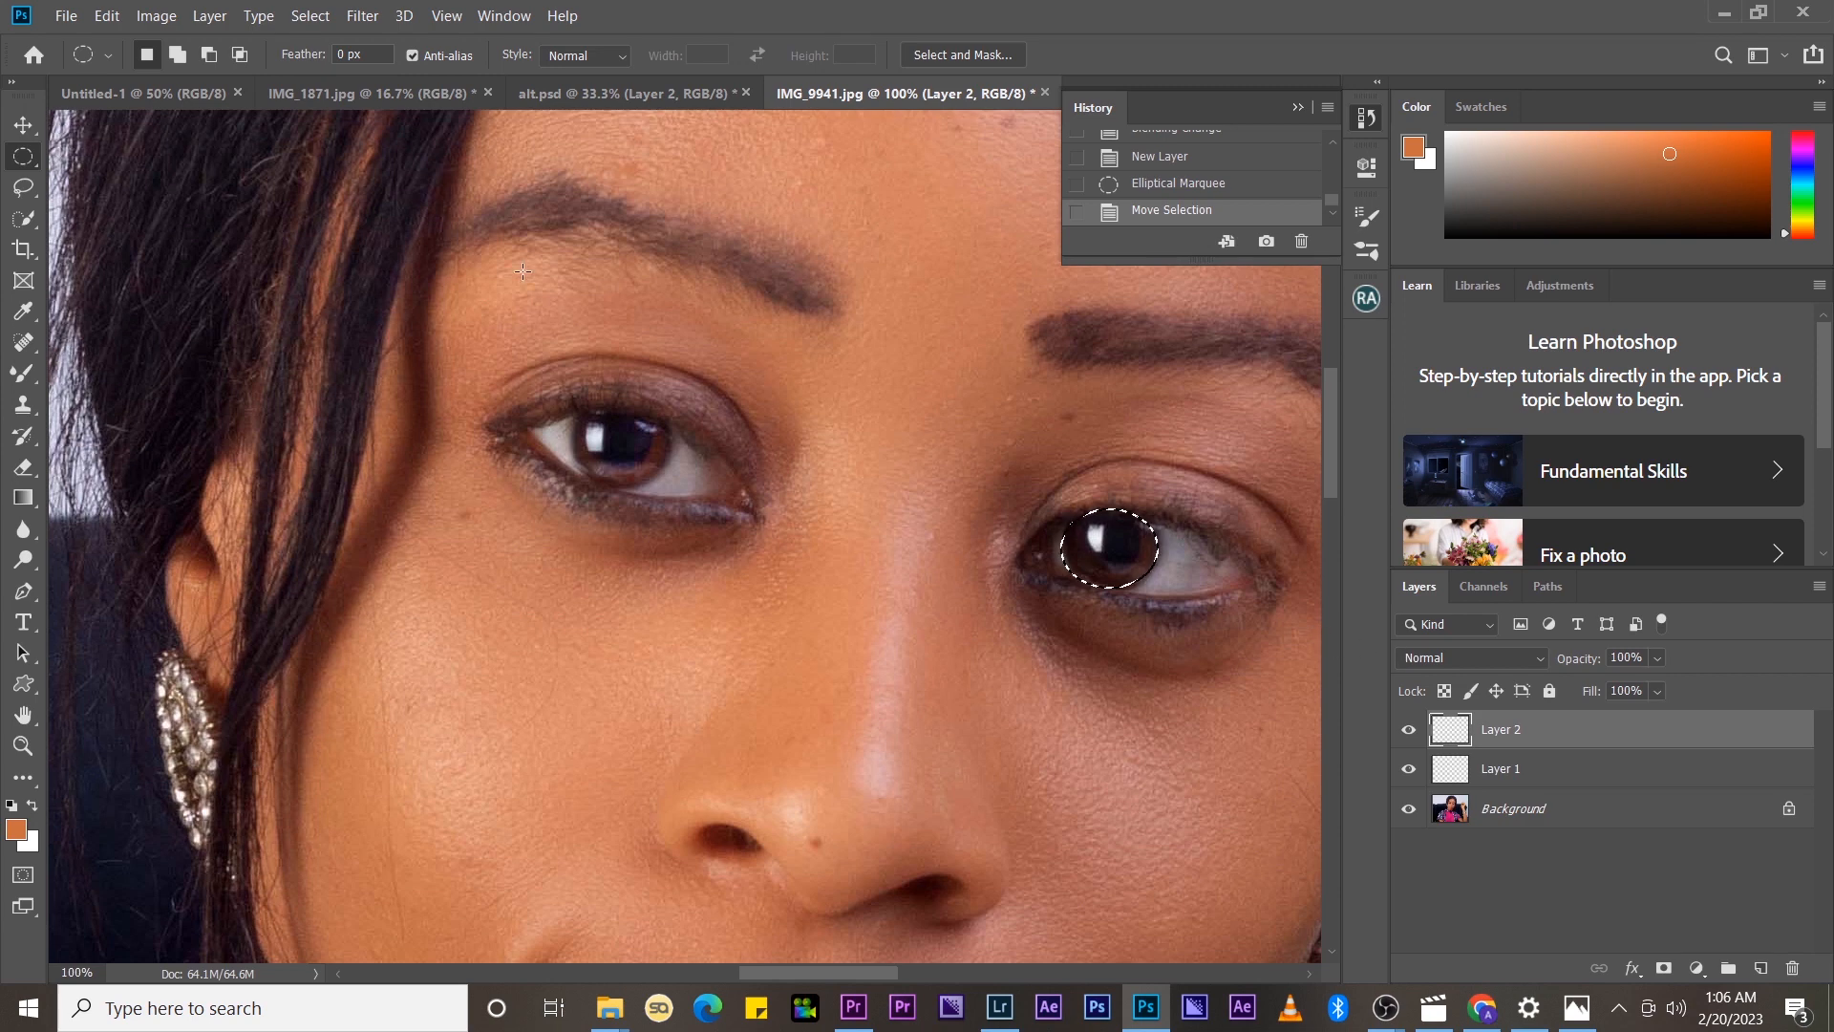
{"action": "left_click", "coordinate": [106, 15]}
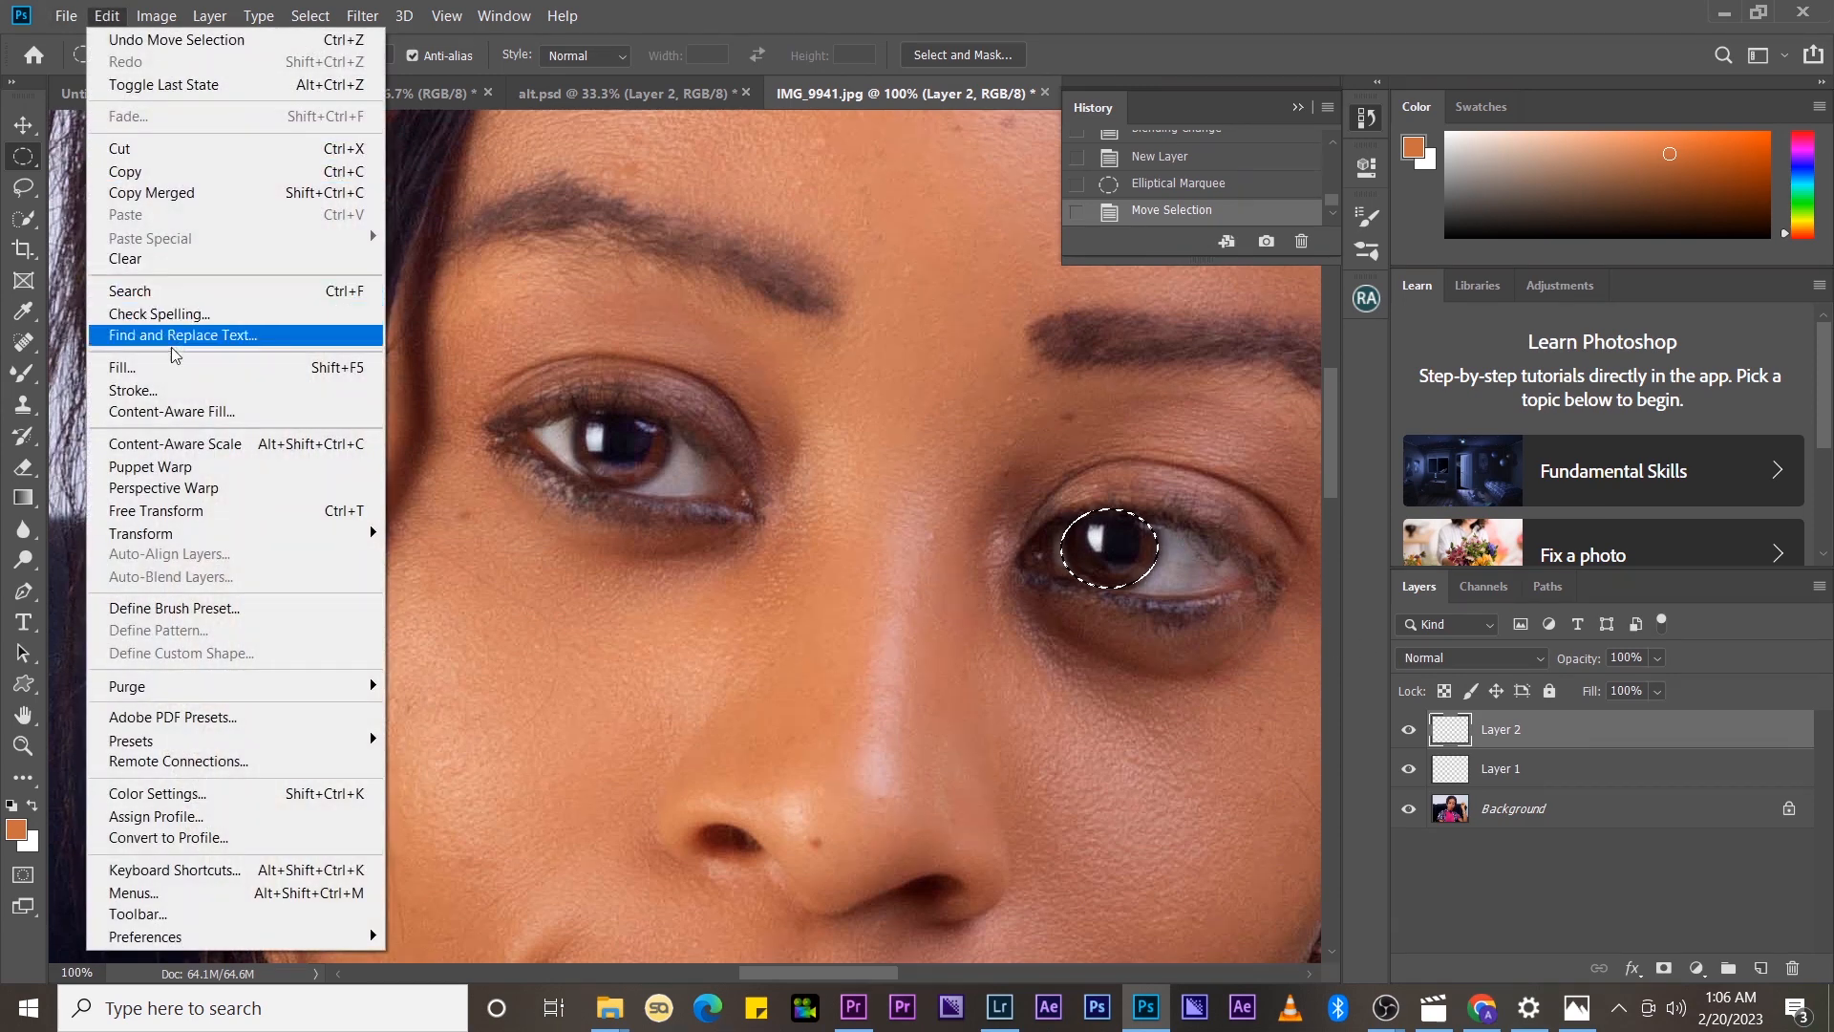
{"action": "left_click", "coordinate": [169, 362]}
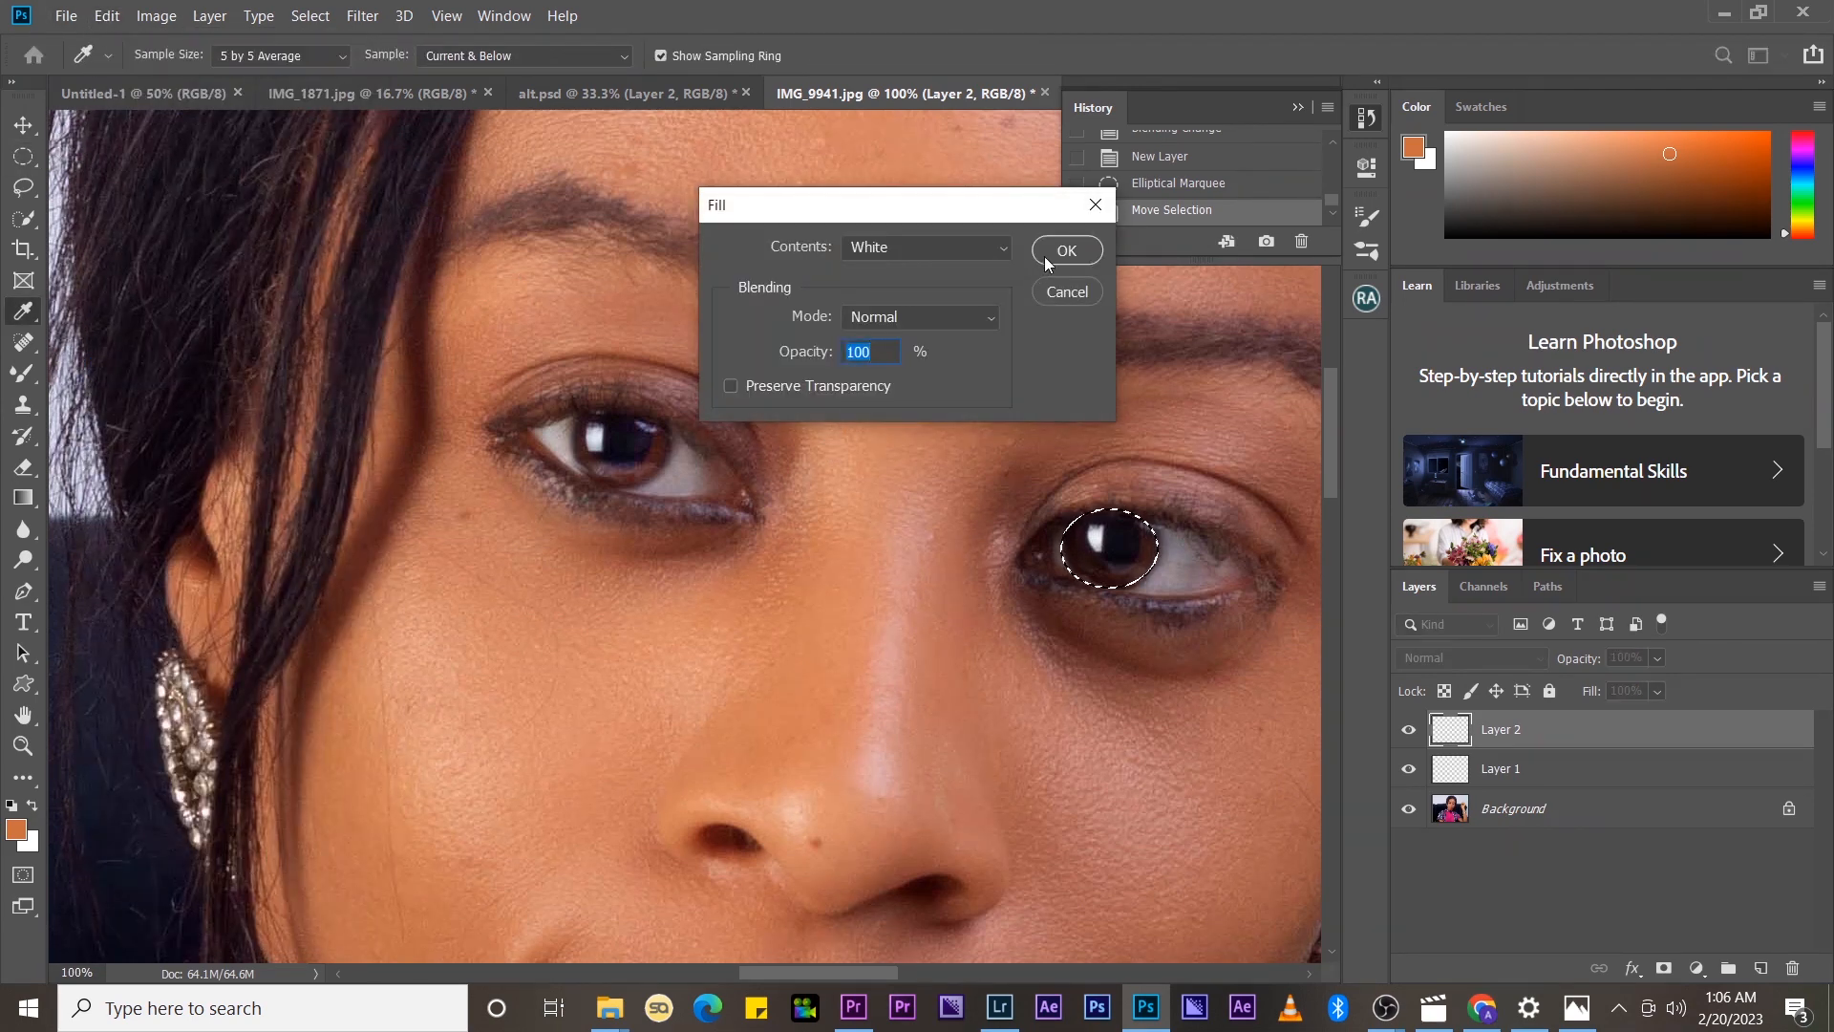
{"action": "left_click", "coordinate": [1047, 254]}
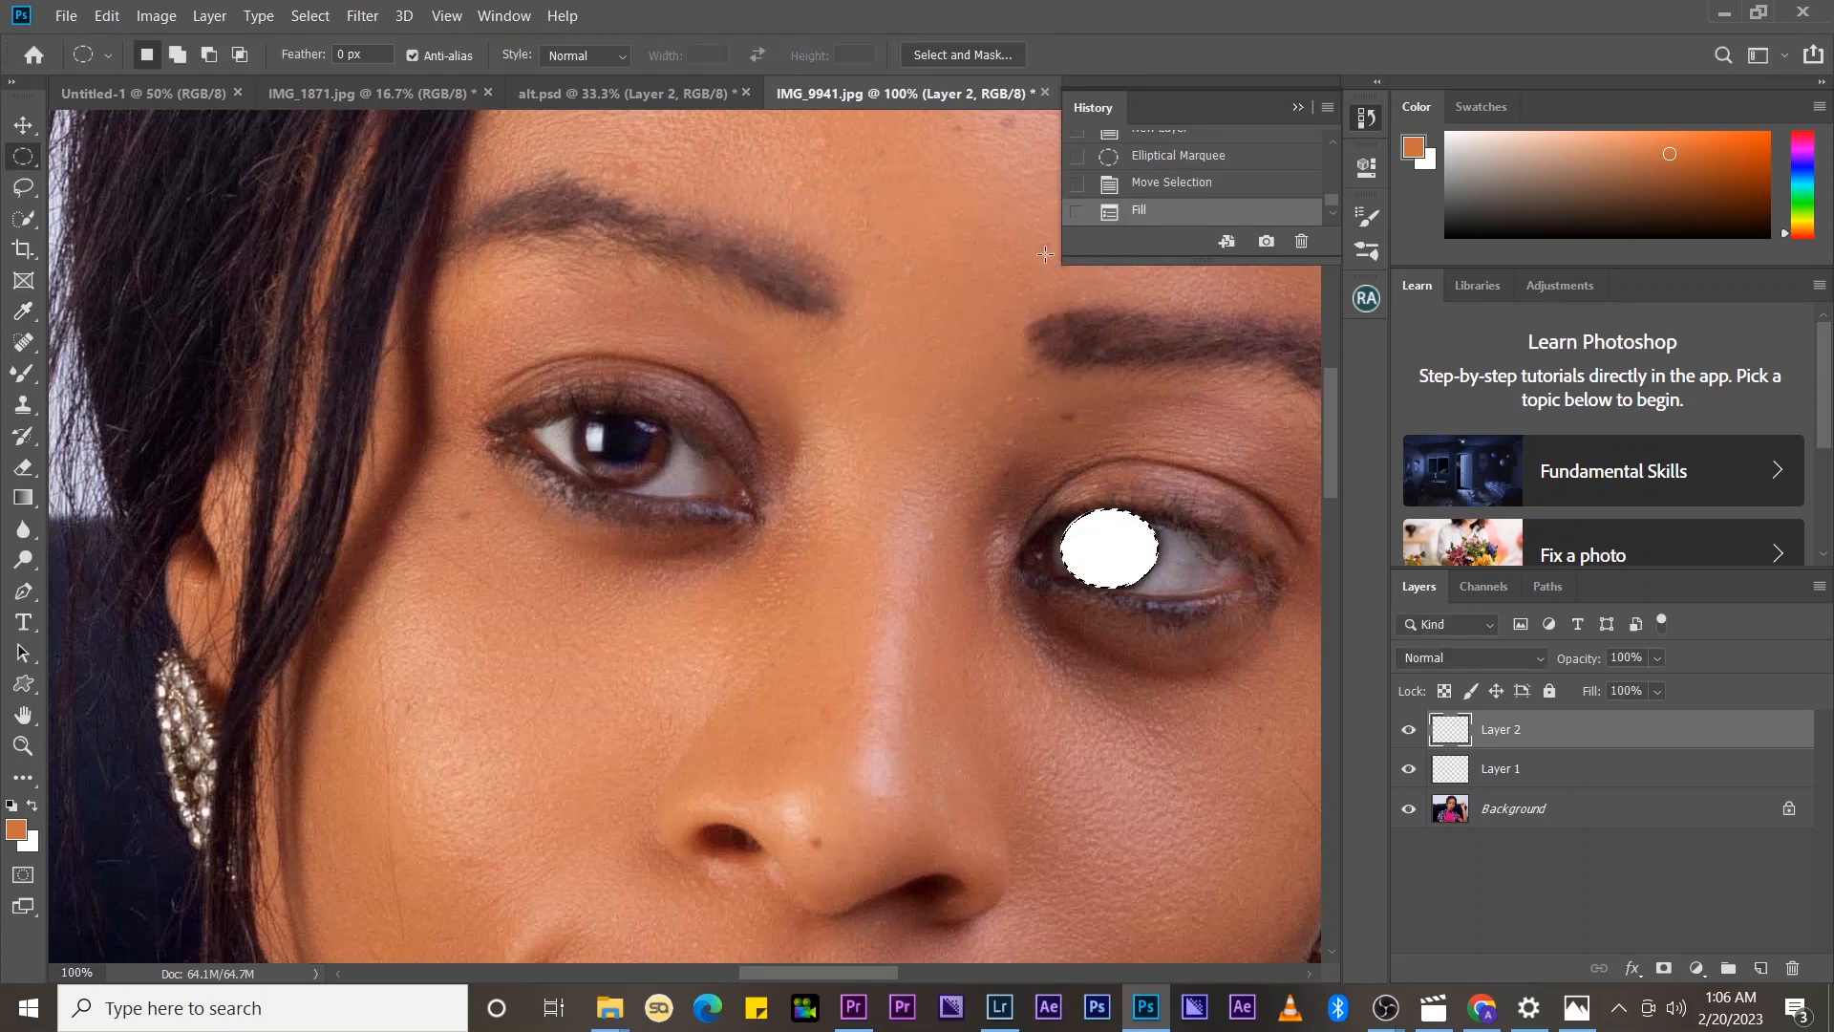
- Soften the white circle on Layer 2 with a 3.0 pixel Gaussian Blur and deselect it
{"action": "left_click", "coordinate": [363, 15]}
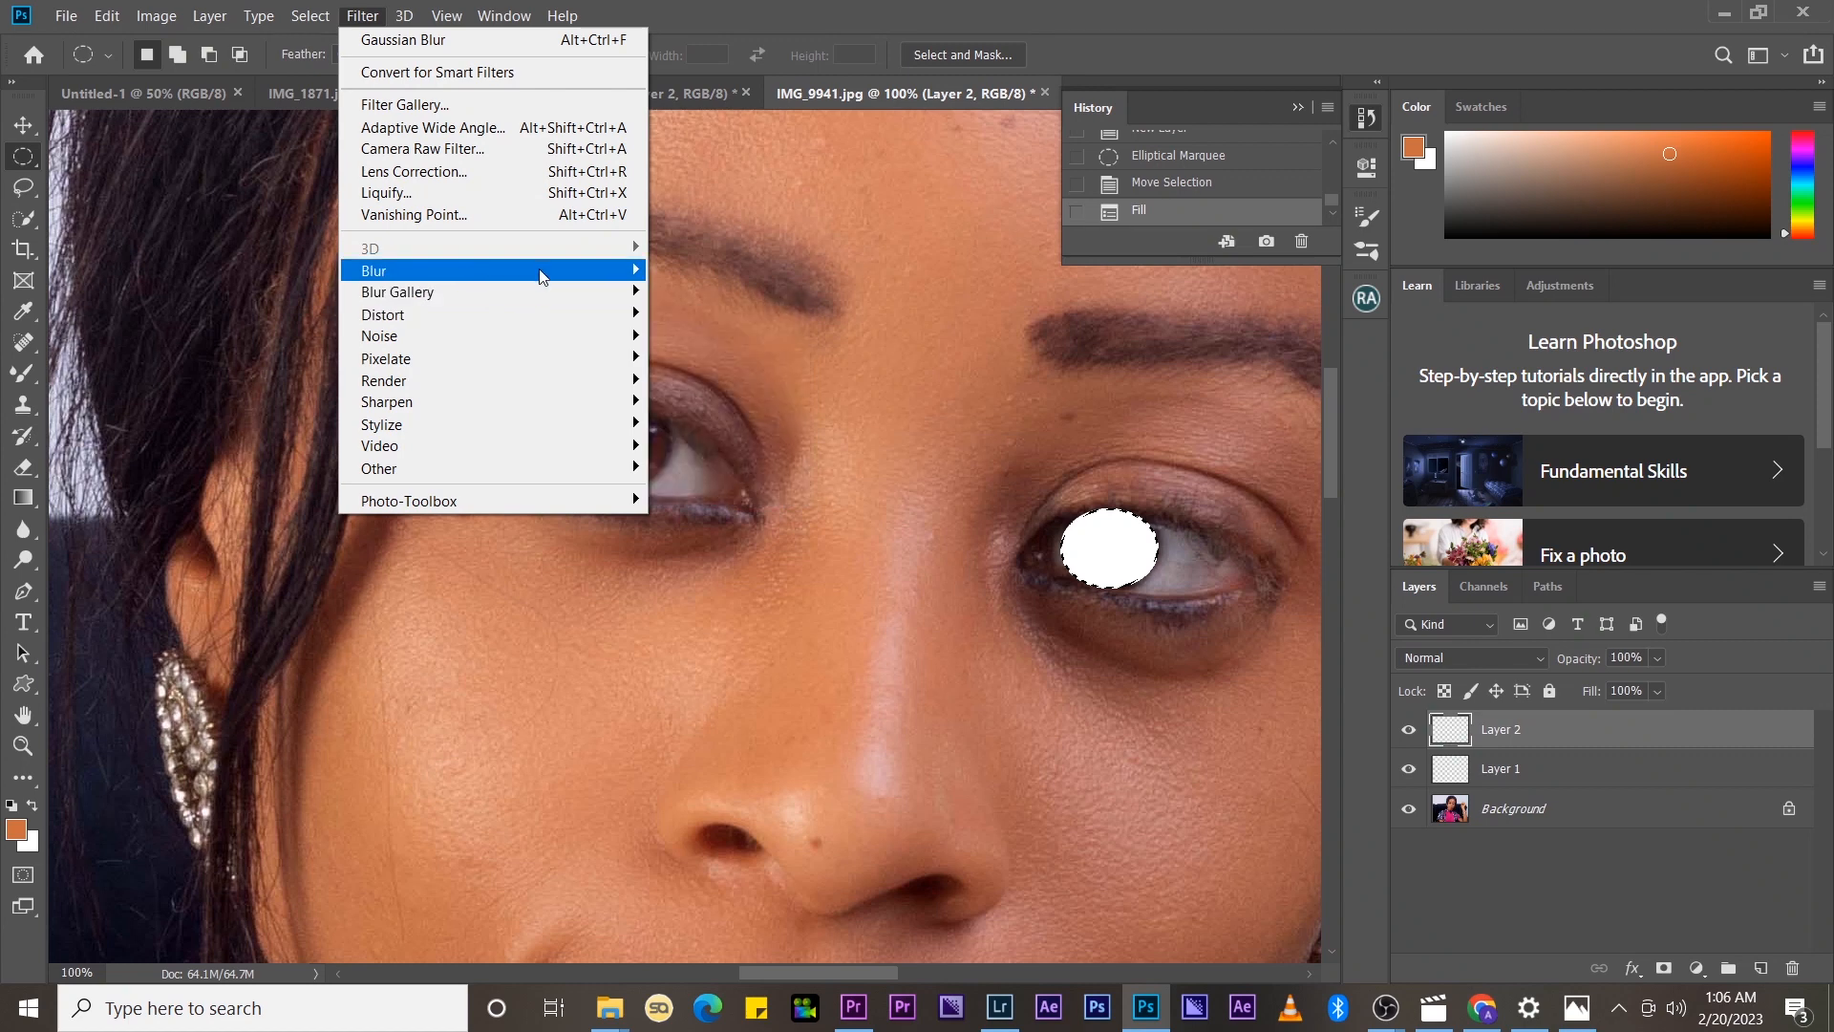
{"action": "mouse_move", "coordinate": [538, 271]}
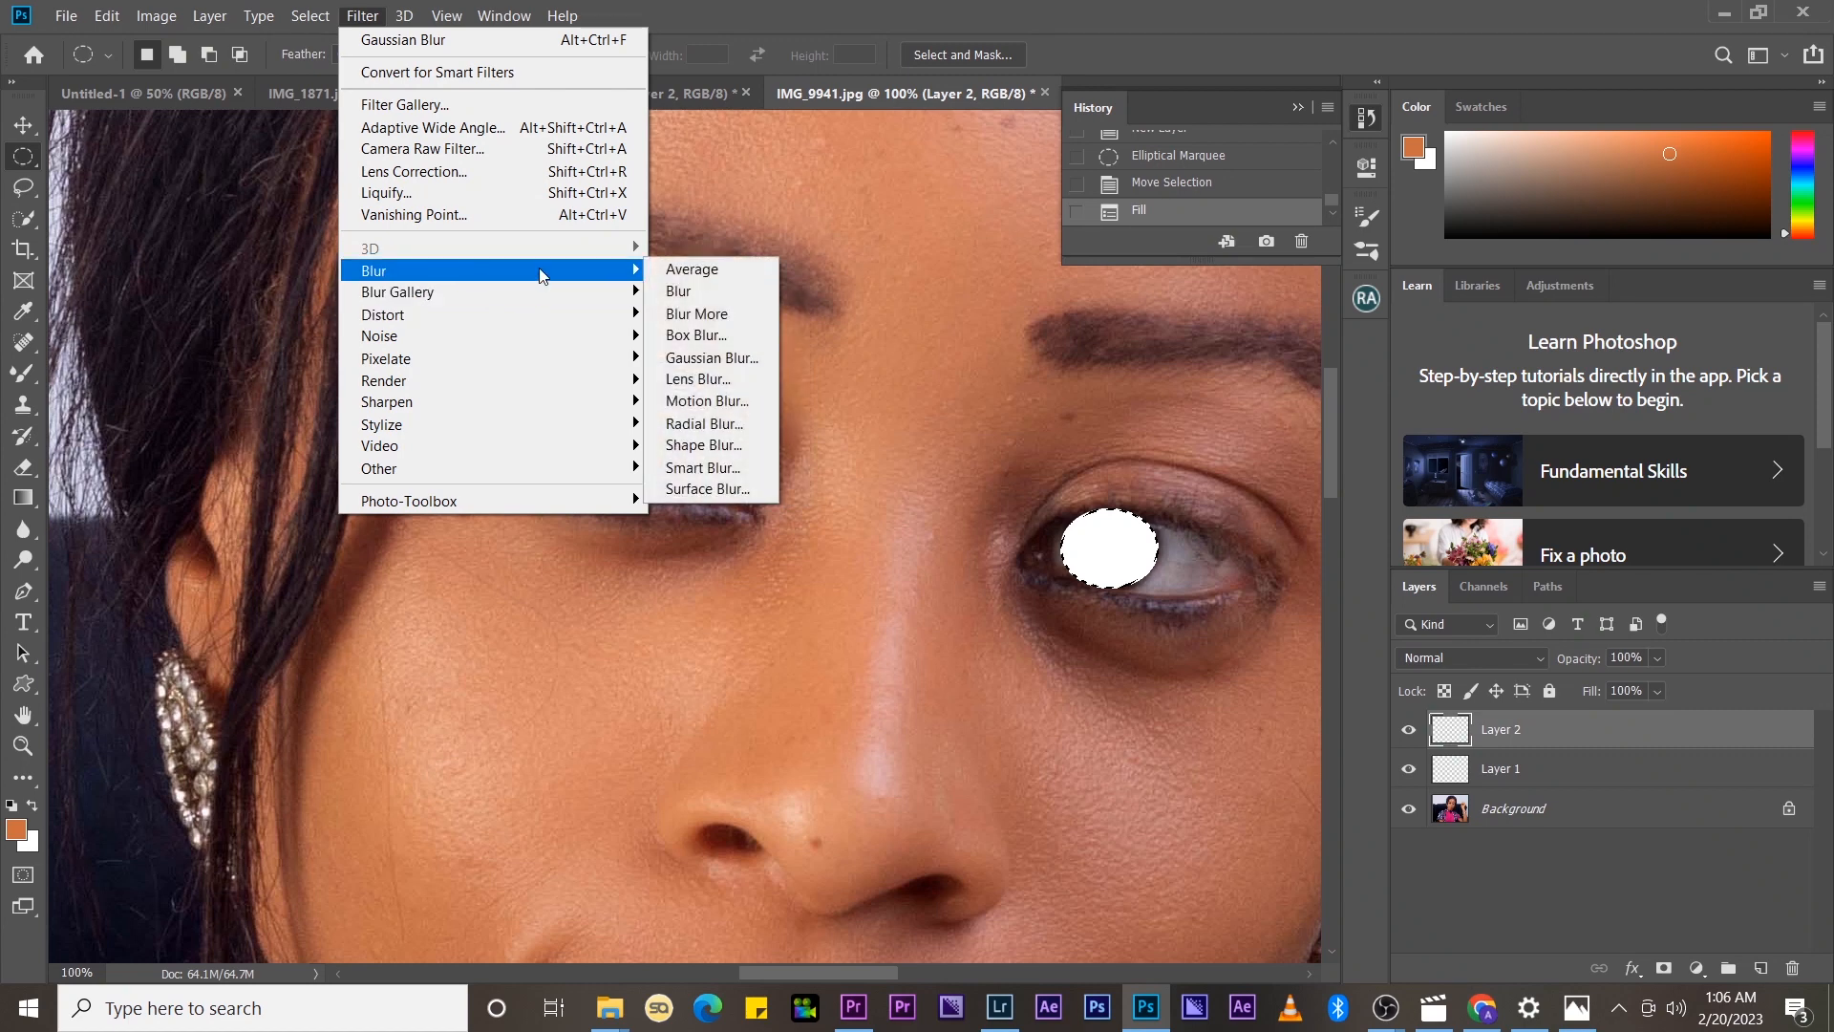
{"action": "left_click", "coordinate": [708, 359]}
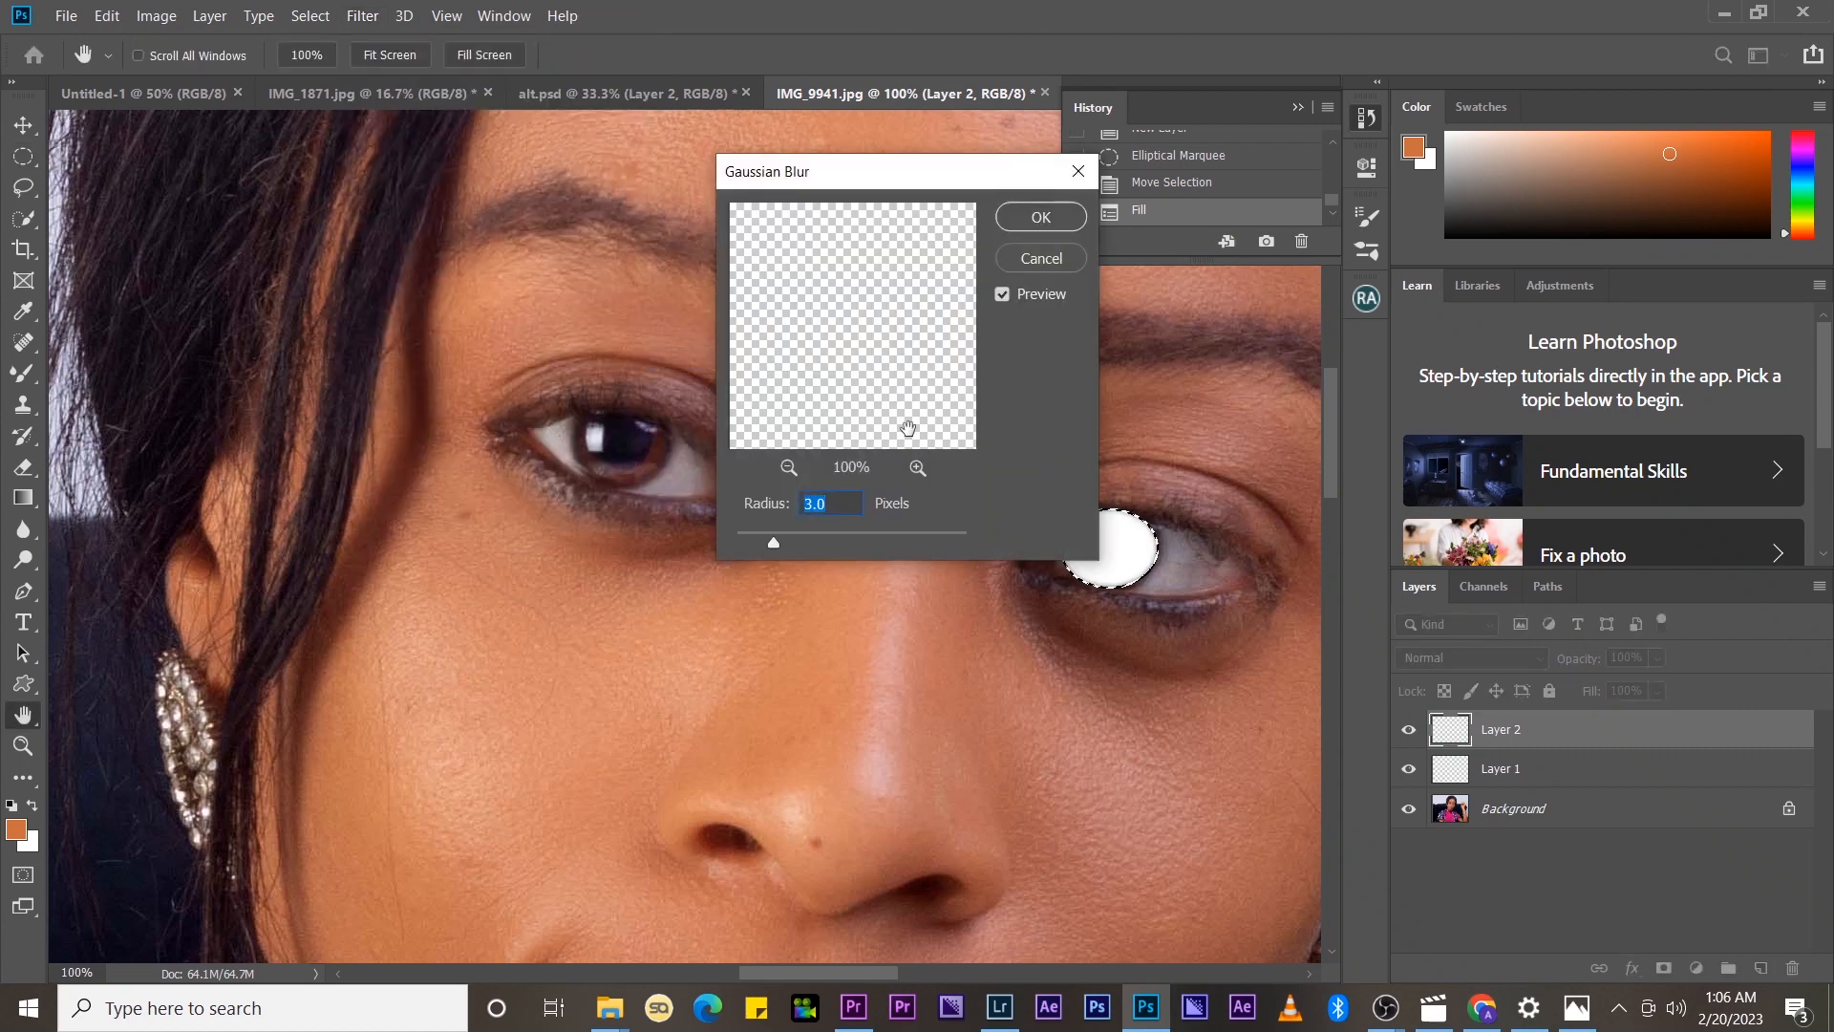
{"action": "left_click", "coordinate": [1039, 219]}
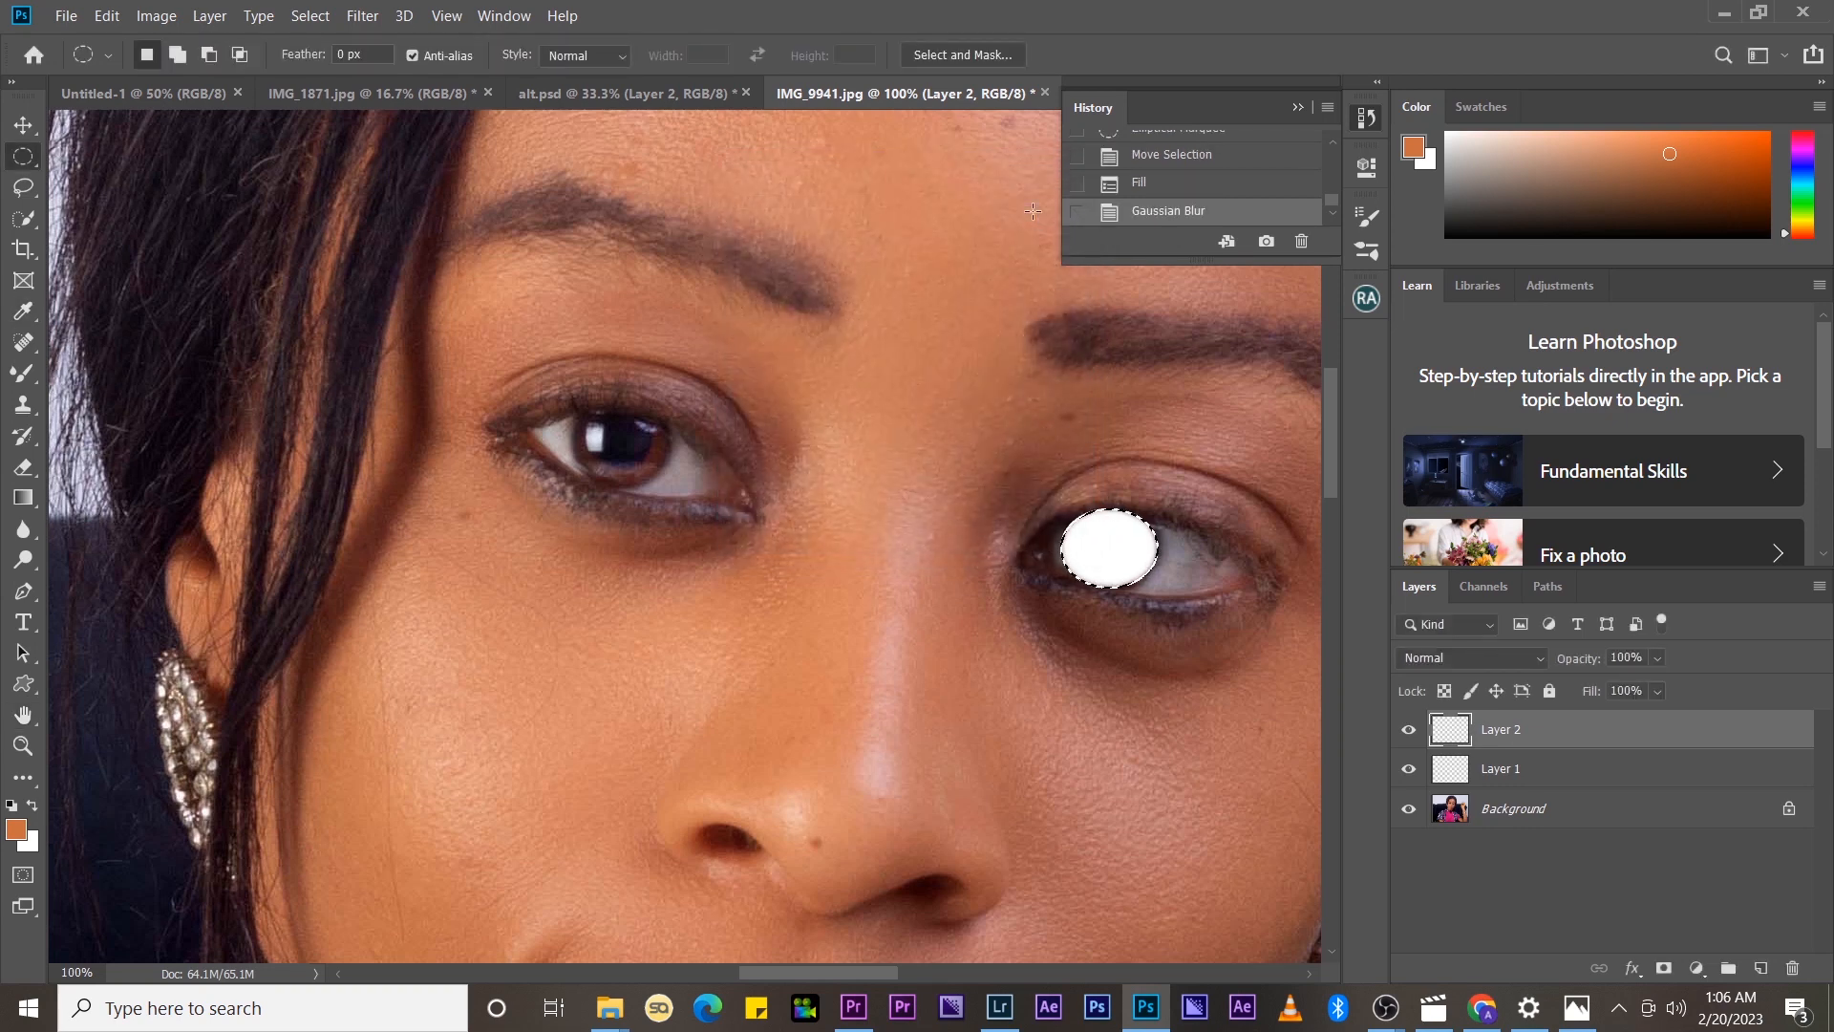
{"action": "key", "text": "ctrl+d"}
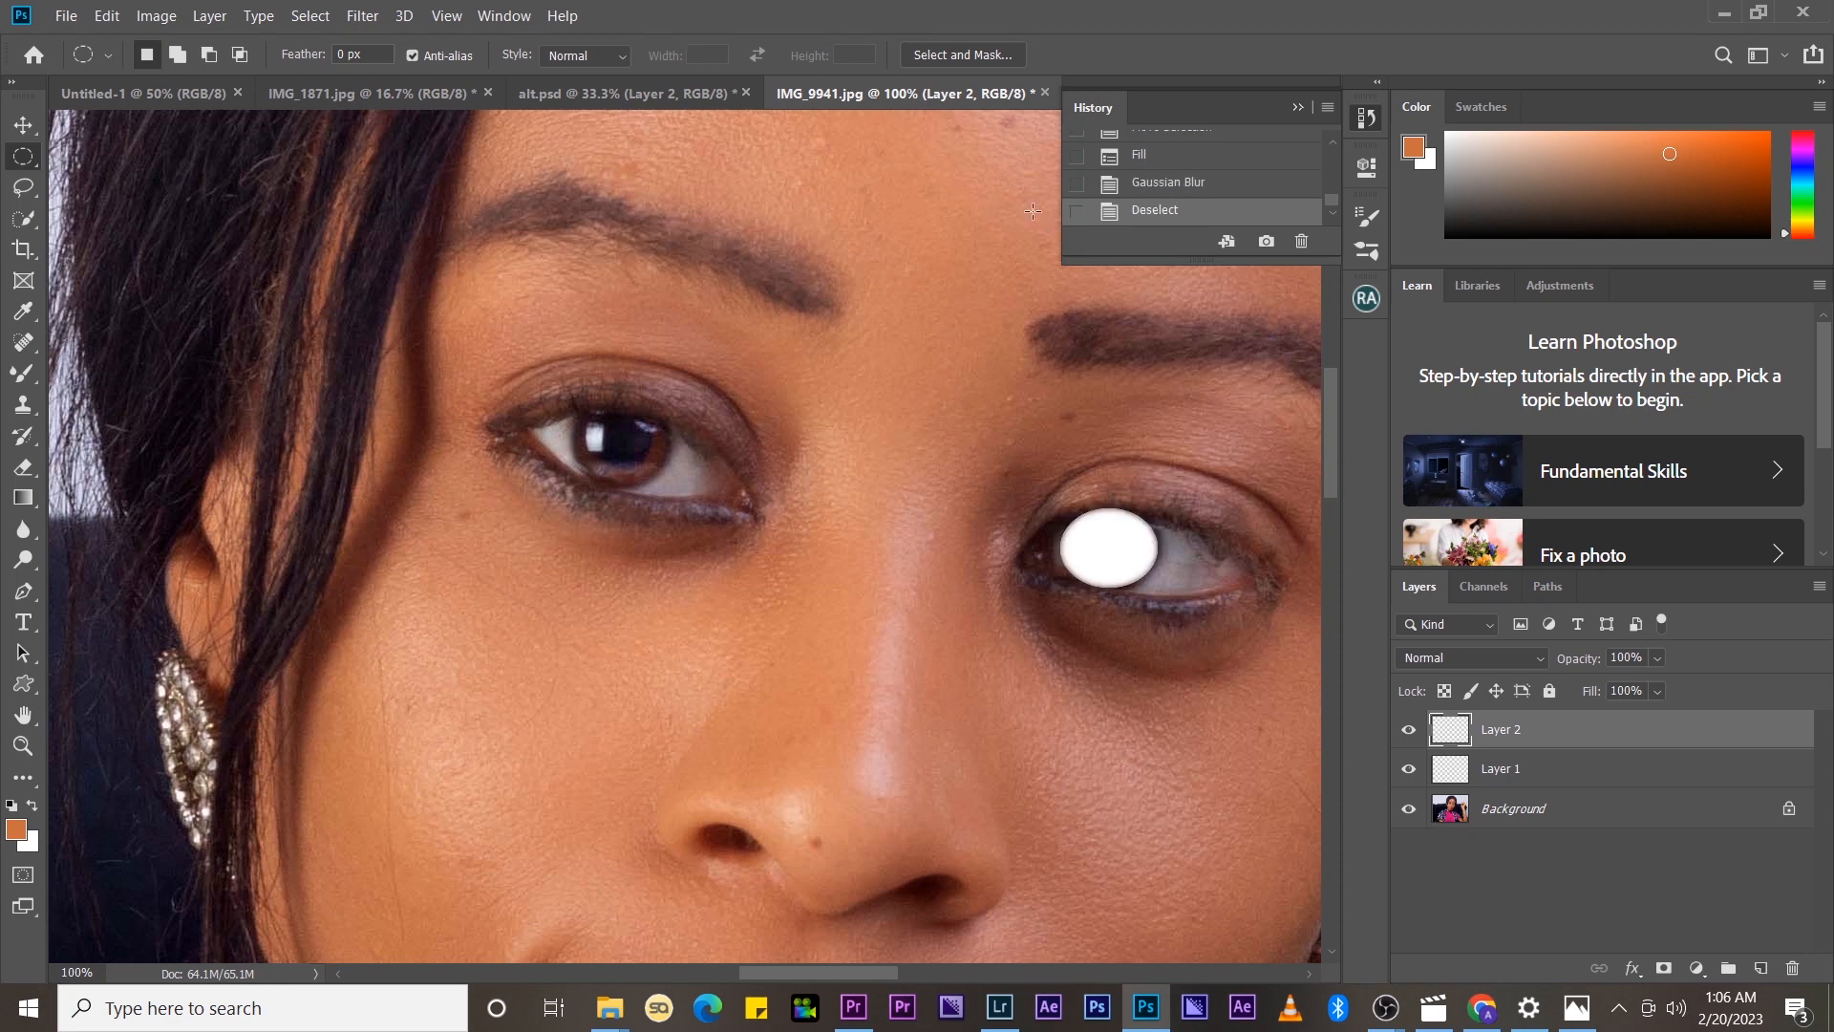
- Reduce the opacity of Layer 2 to 61%, with the Eraser tool ready
{"action": "left_click", "coordinate": [24, 468]}
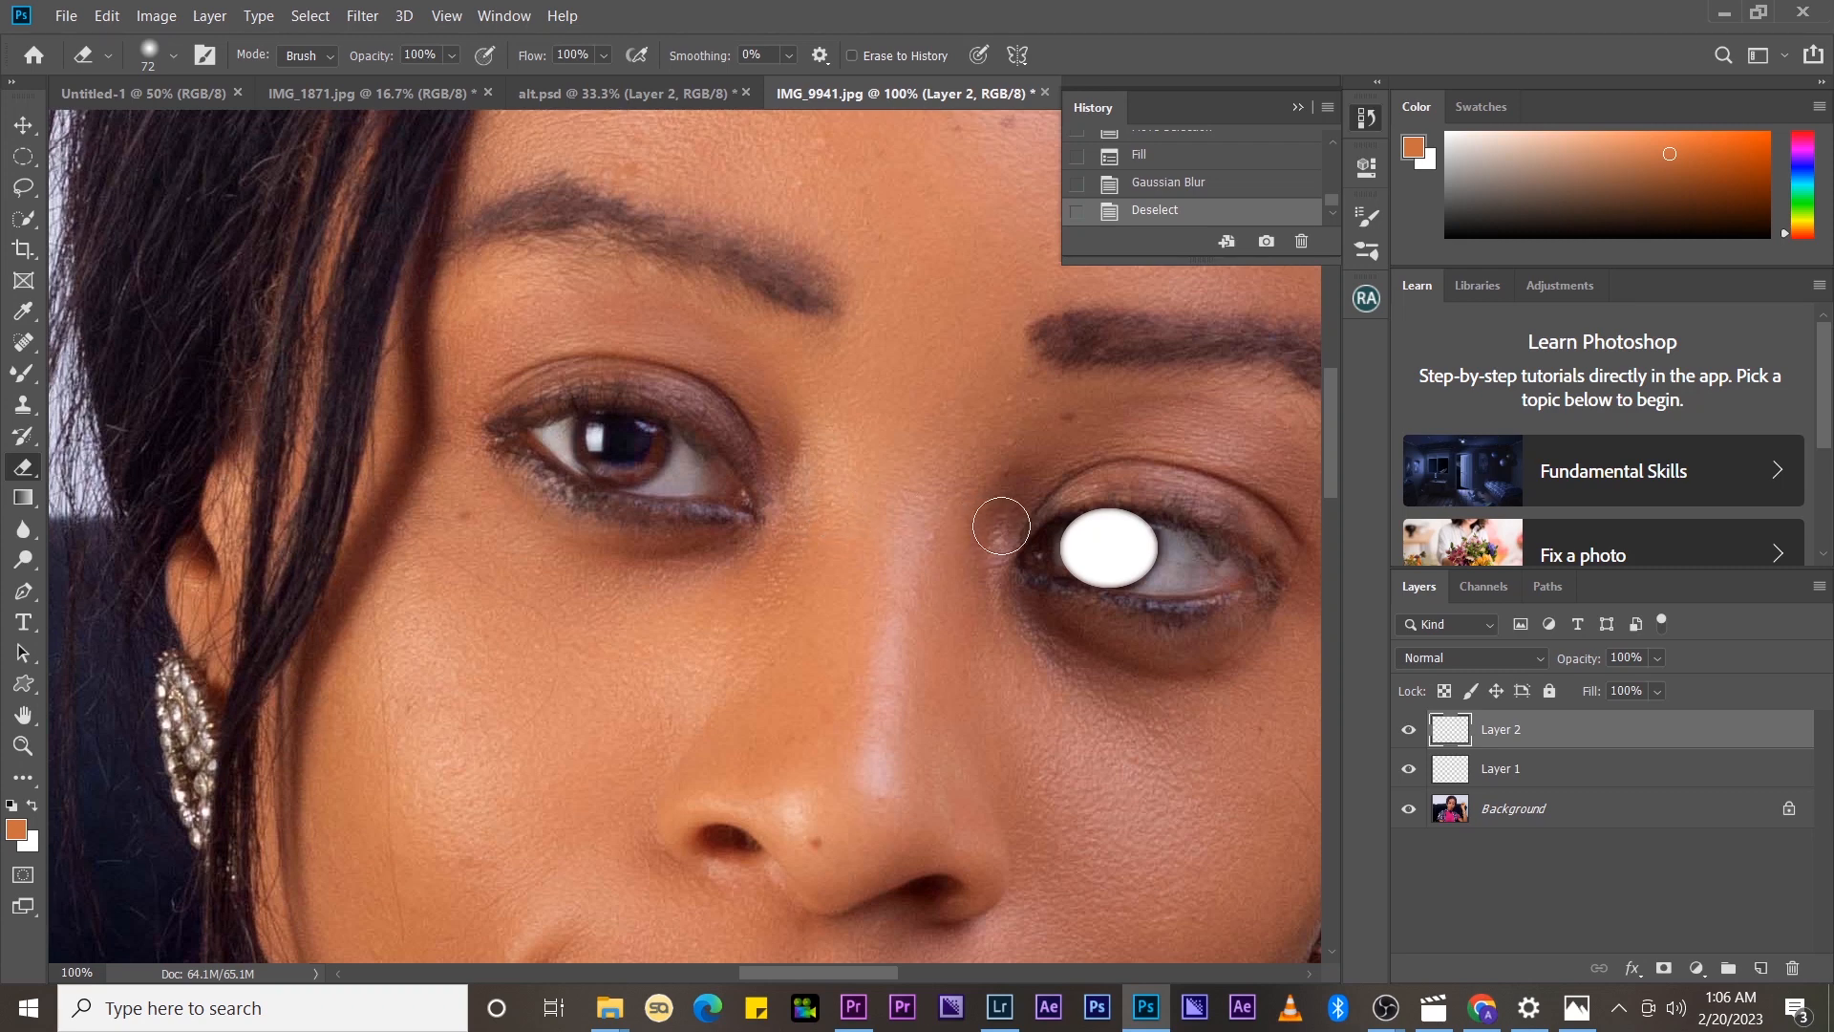
{"action": "left_click", "coordinate": [1656, 659]}
{"action": "left_click", "coordinate": [1641, 687]}
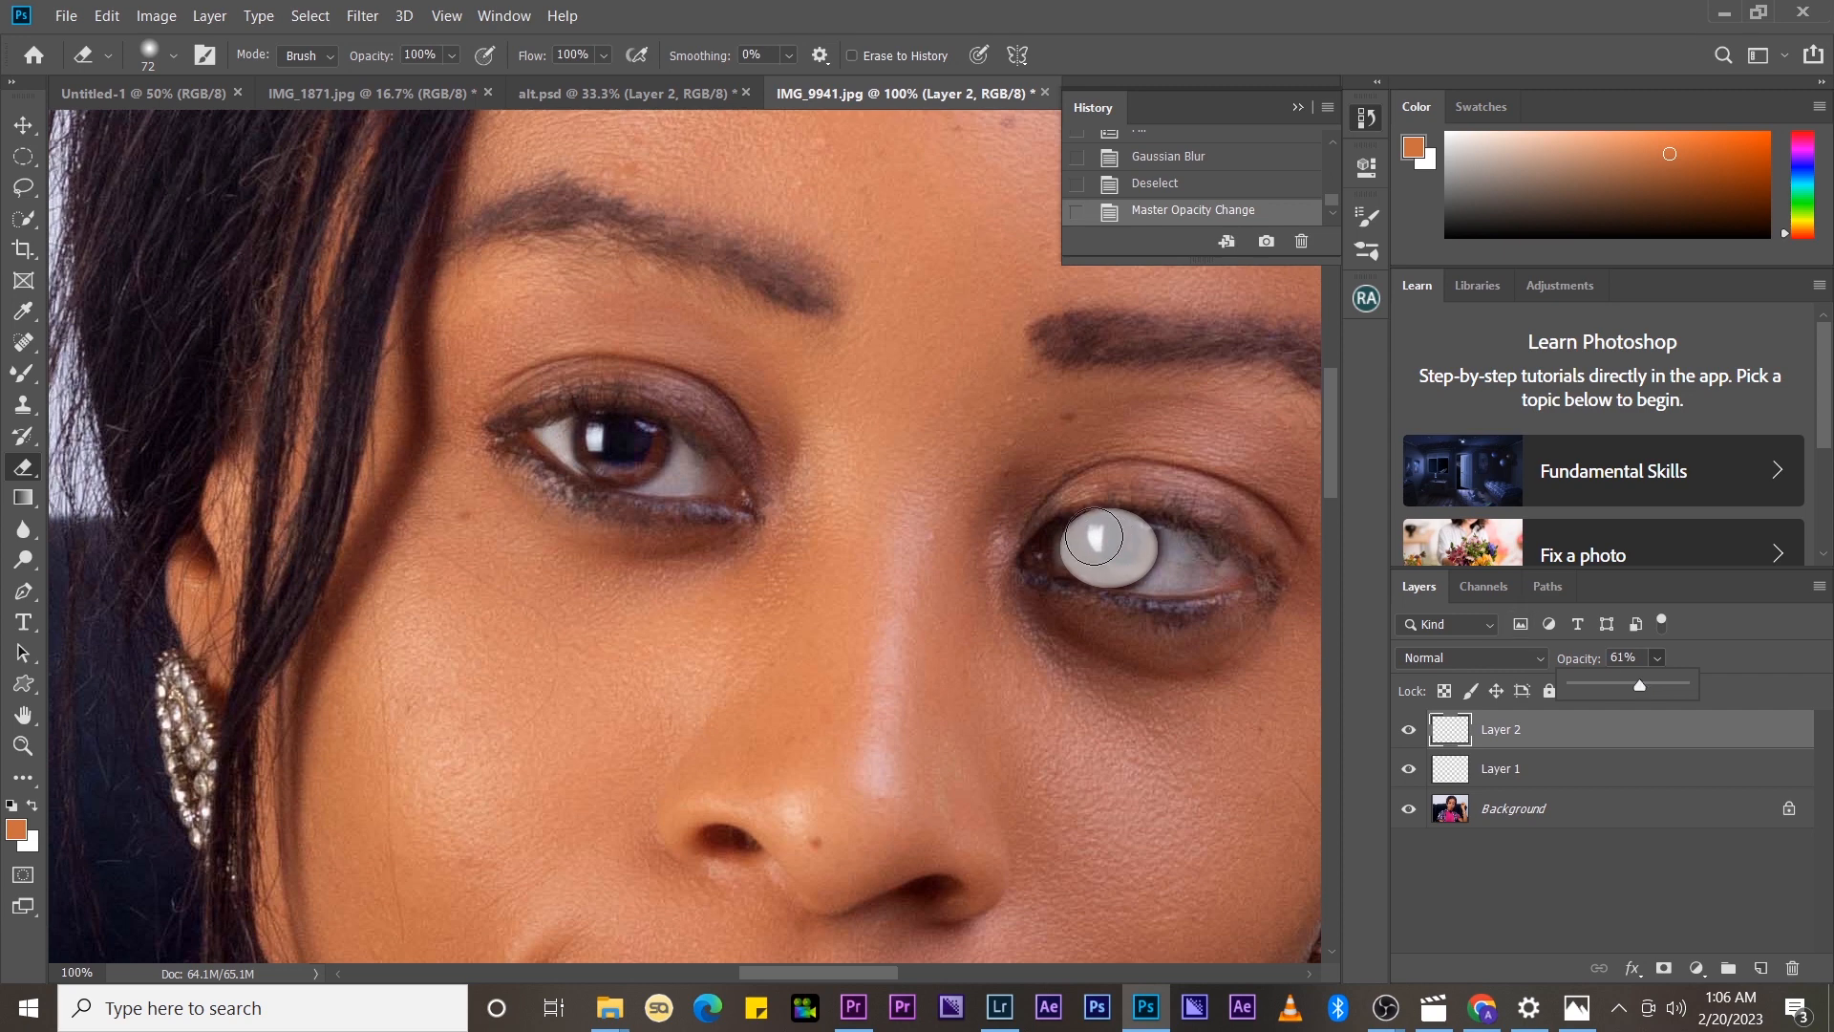
- Erase the white over the pupil and around the iris edge on Layer 2, and set the layer's blend mode to Overlay
{"action": "left_click", "coordinate": [1095, 537]}
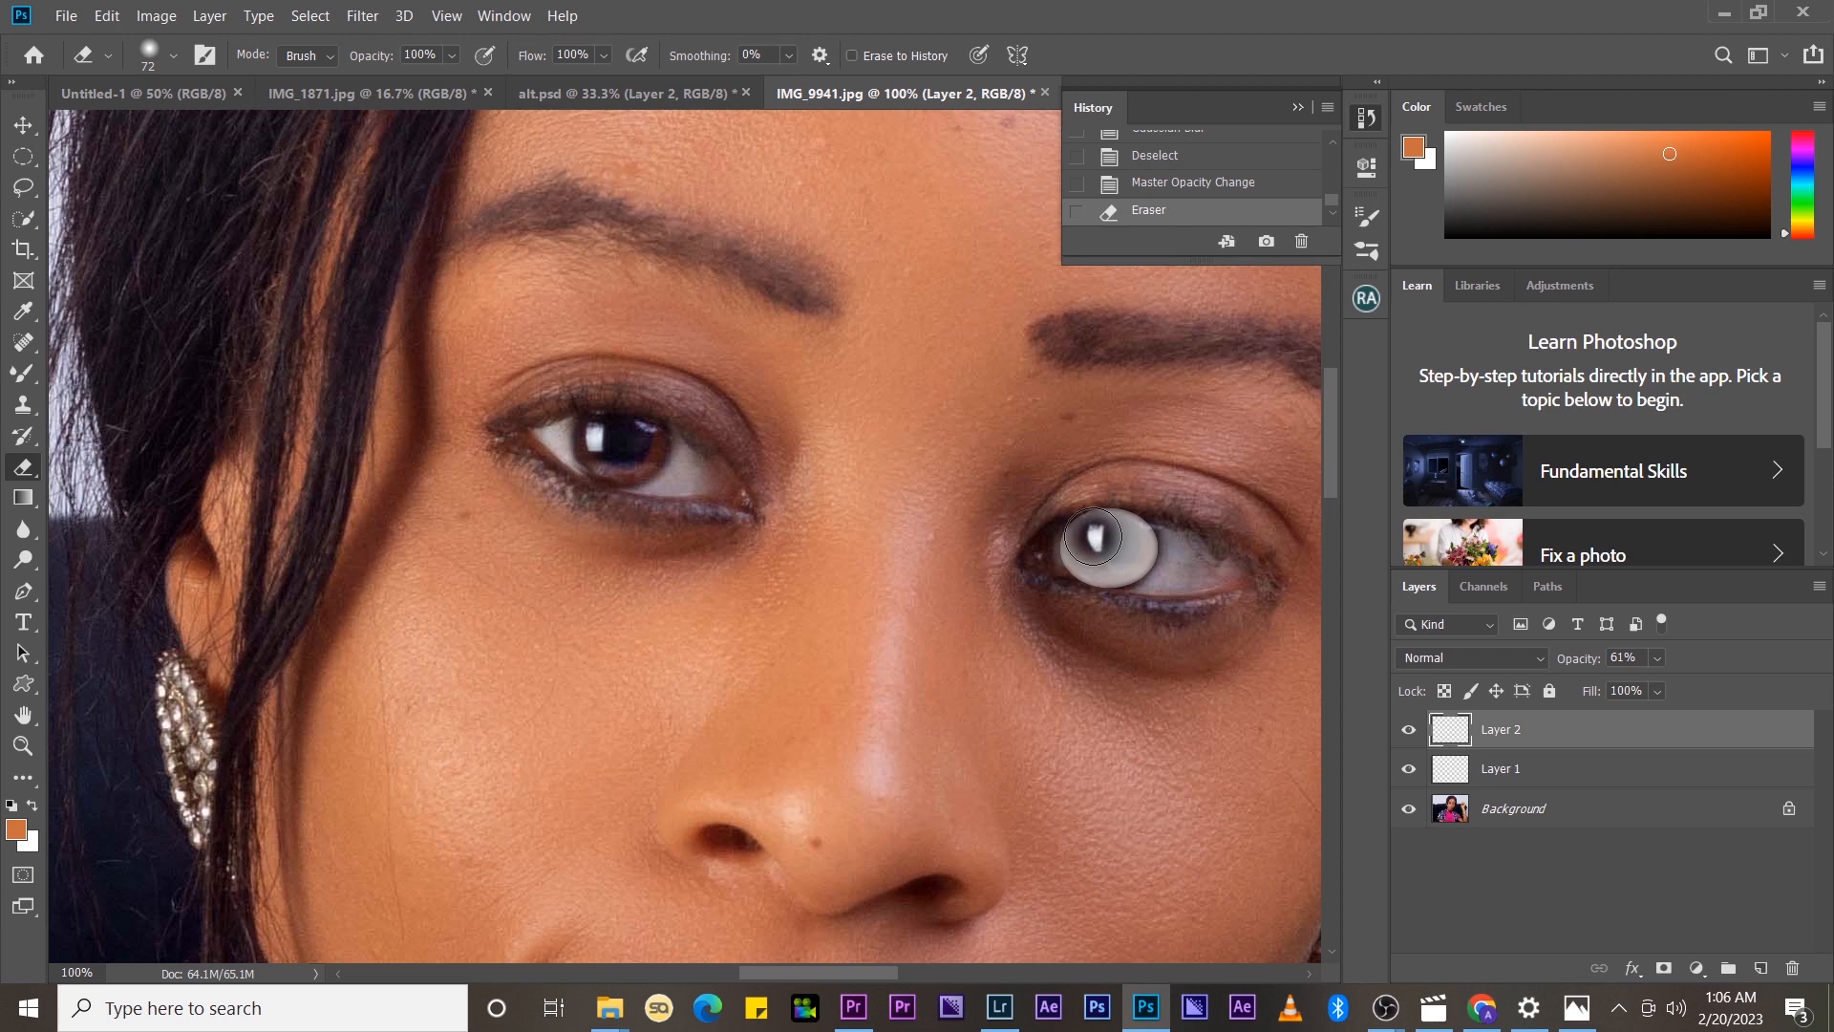
{"action": "left_click", "coordinate": [1092, 536]}
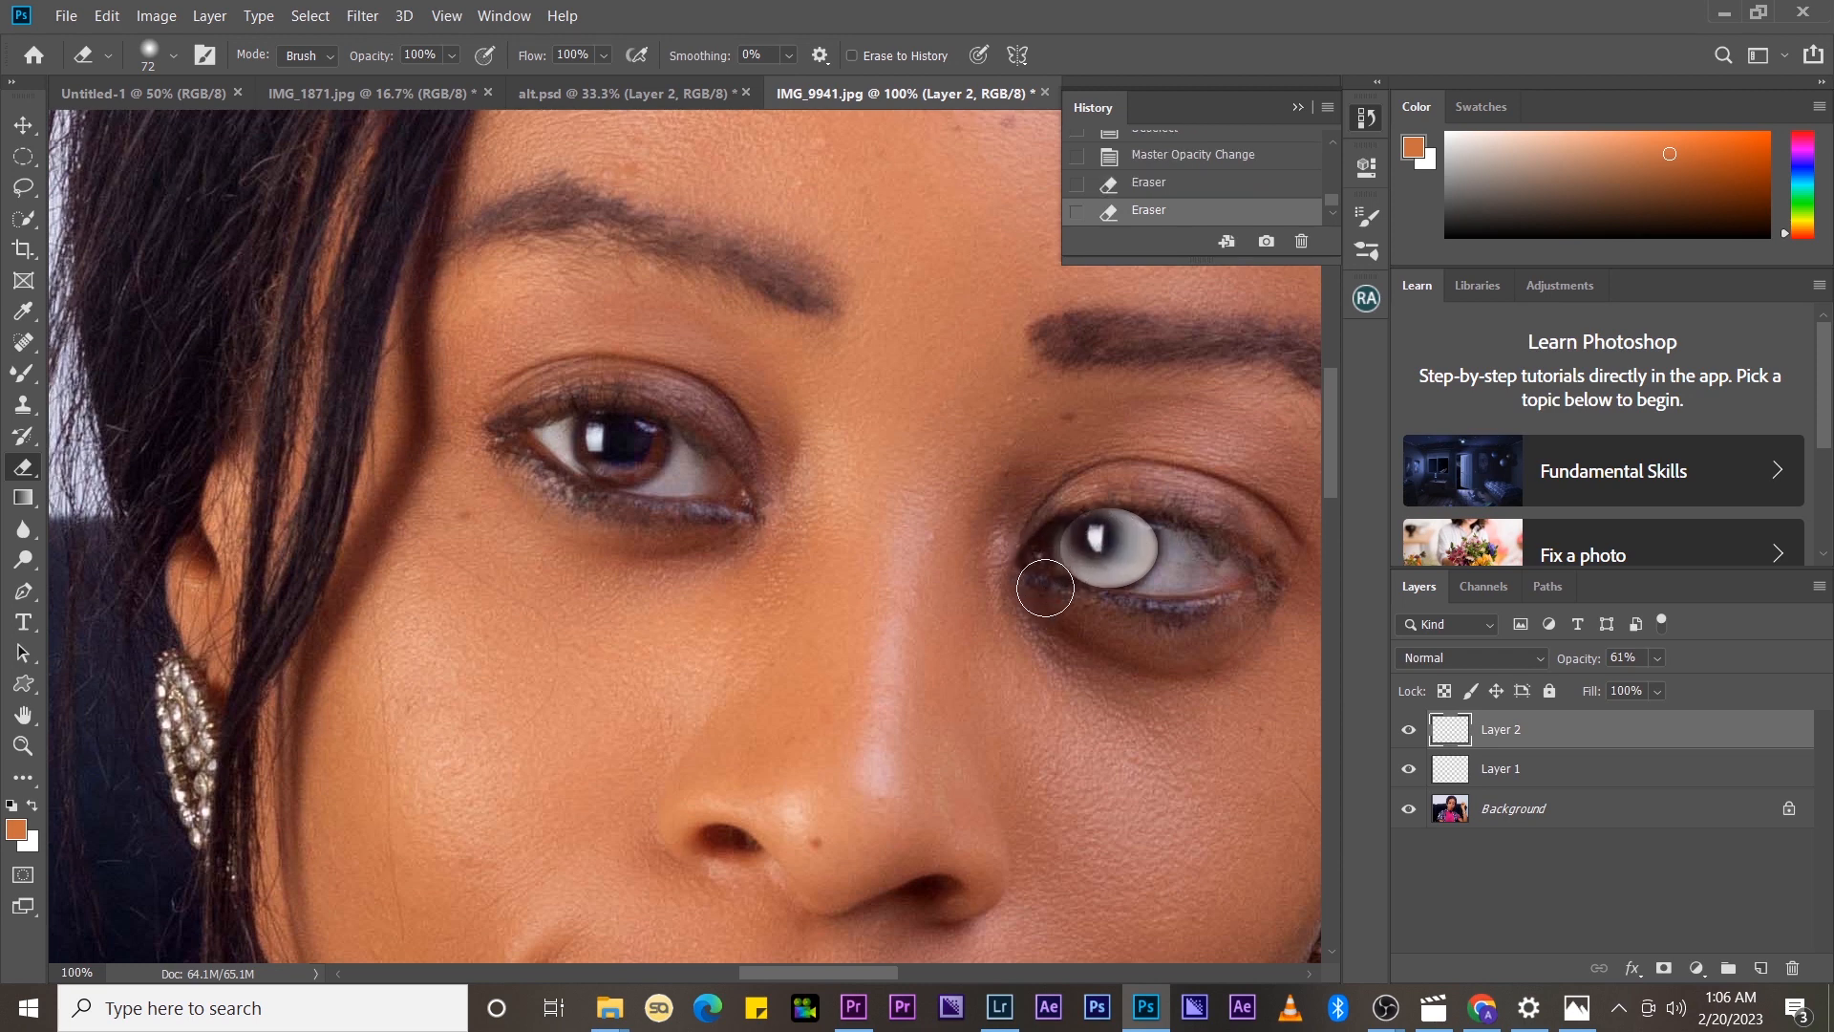
{"action": "mouse_move", "coordinate": [1045, 588]}
{"action": "left_mouse_down"}
{"action": "mouse_move", "coordinate": [1088, 606]}
{"action": "mouse_move", "coordinate": [1152, 594]}
{"action": "left_mouse_up"}
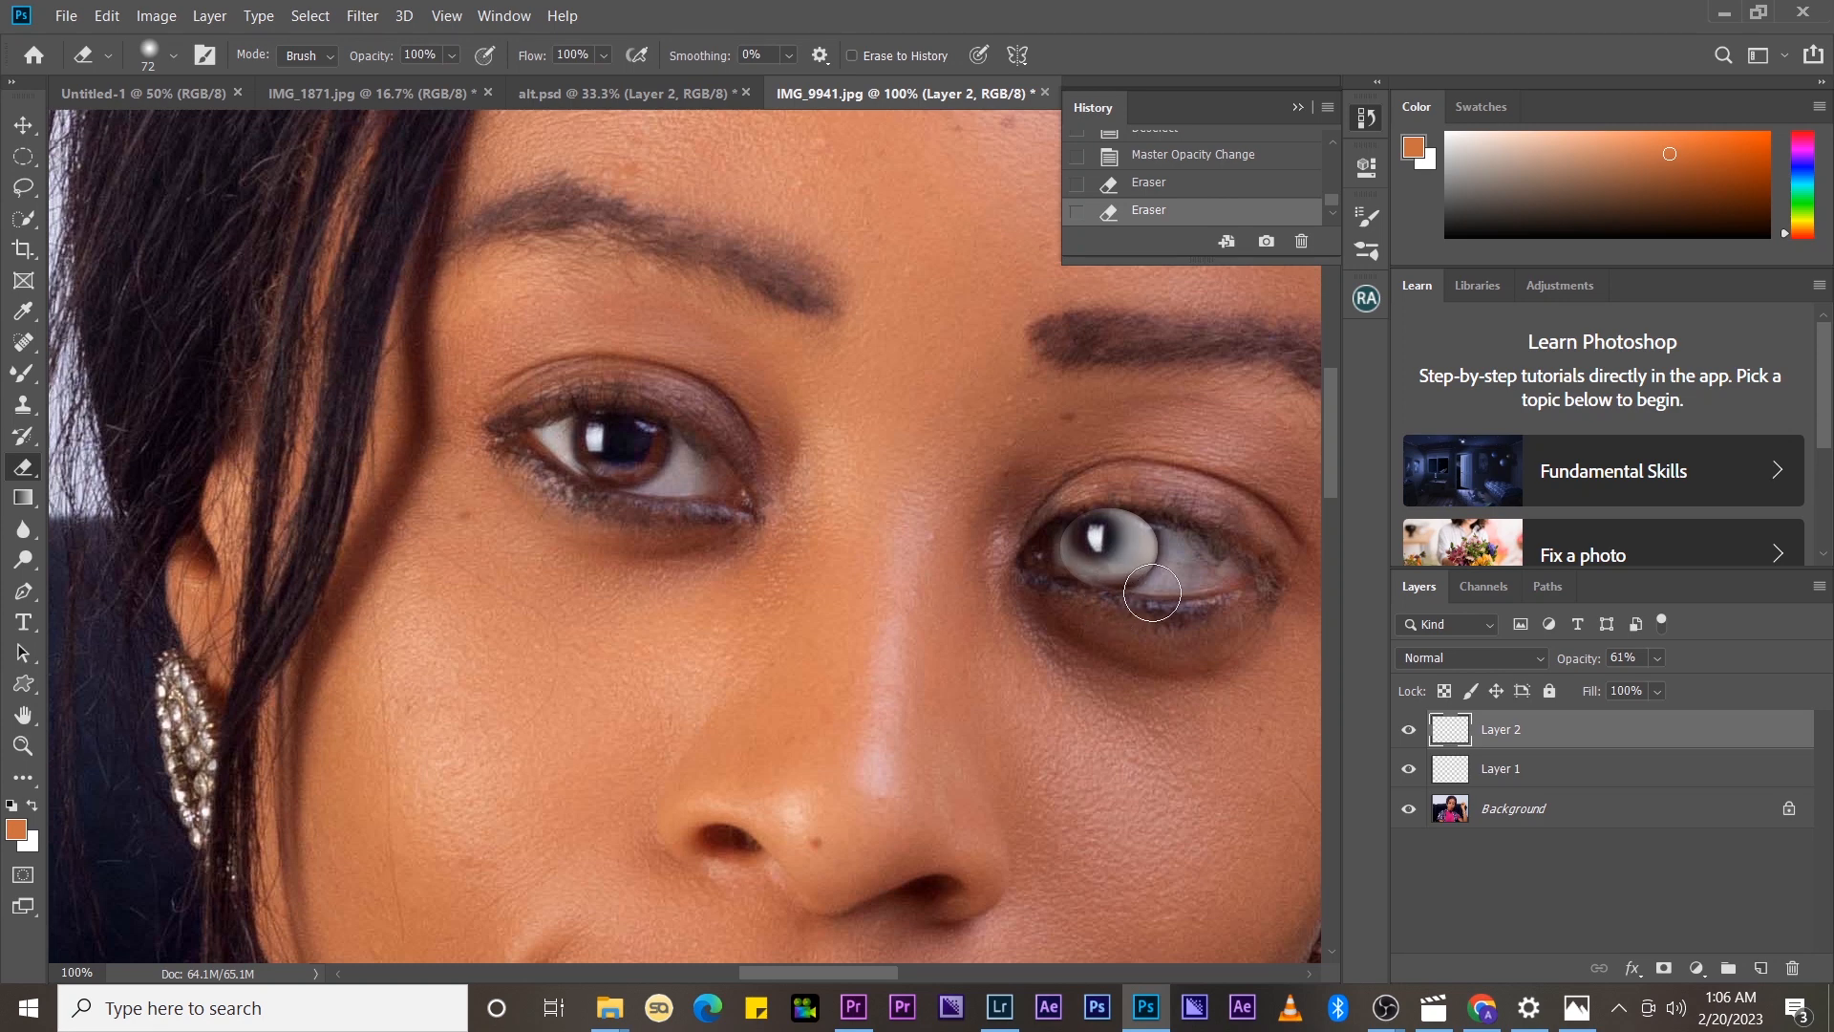
{"action": "left_click_drag", "start_coordinate": [1152, 593], "coordinate": [1160, 497]}
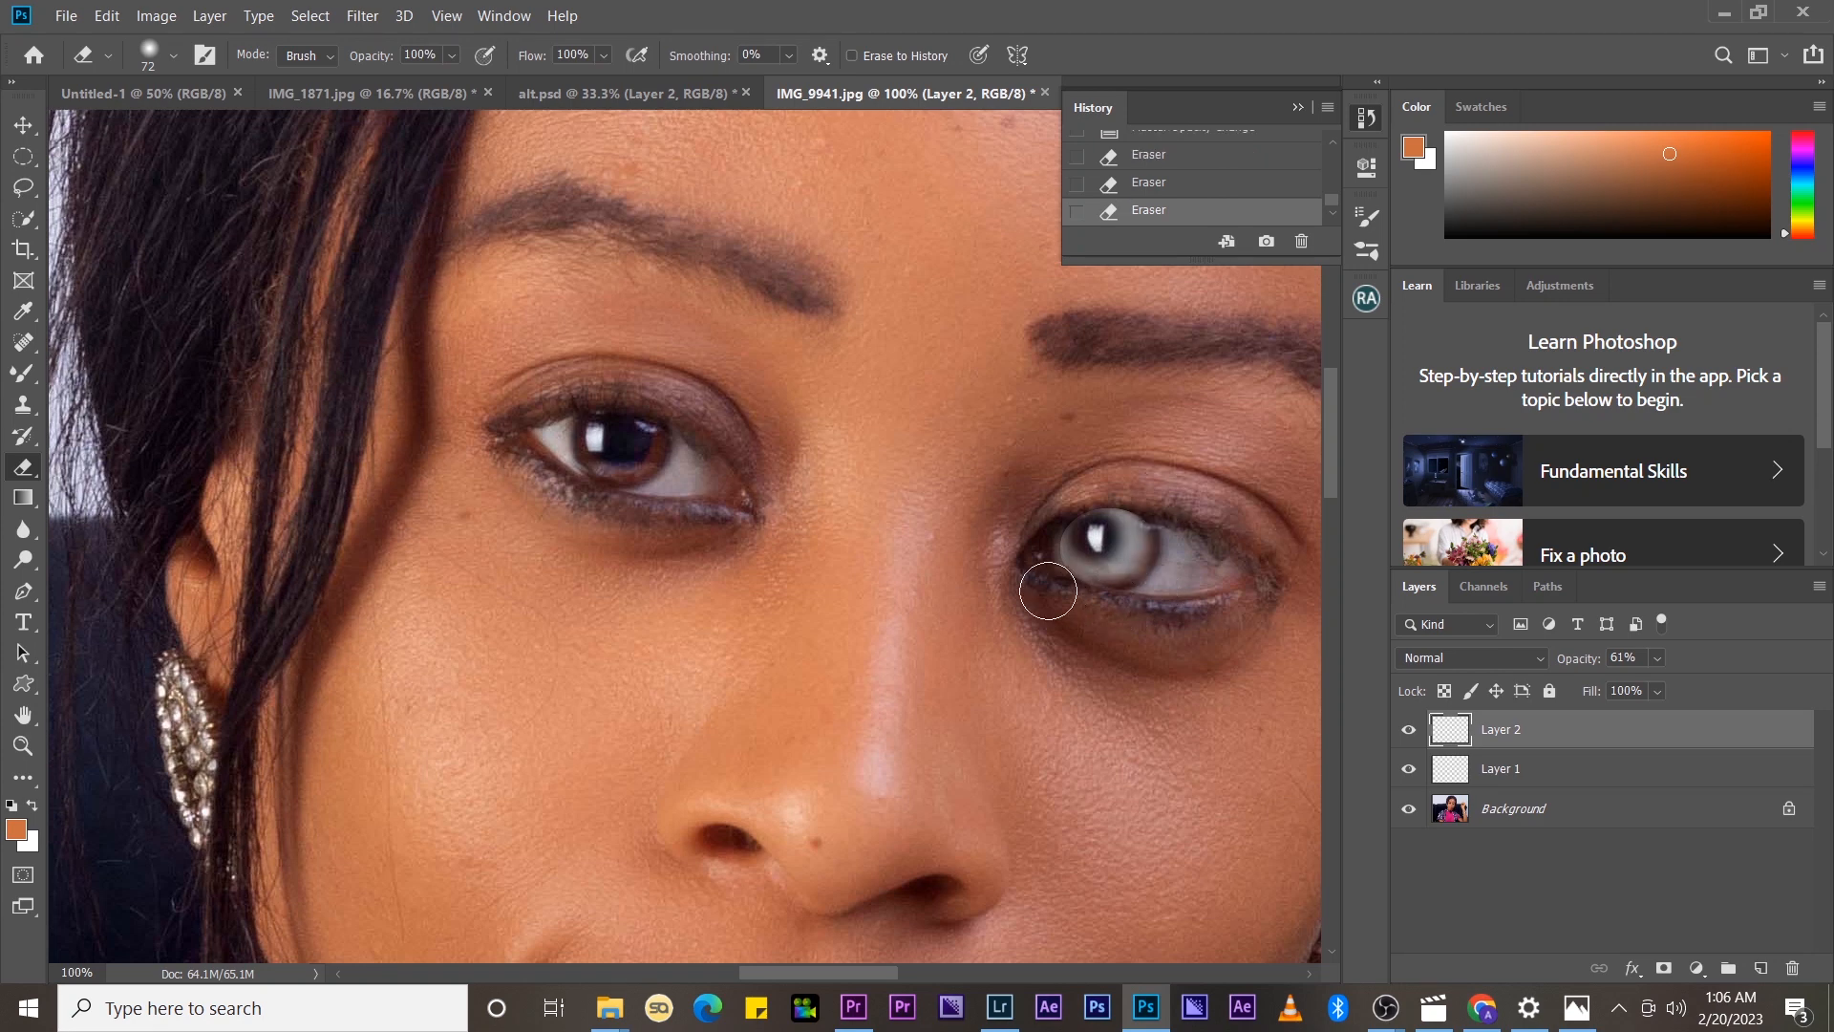
{"action": "left_click_drag", "start_coordinate": [1048, 590], "coordinate": [1051, 543]}
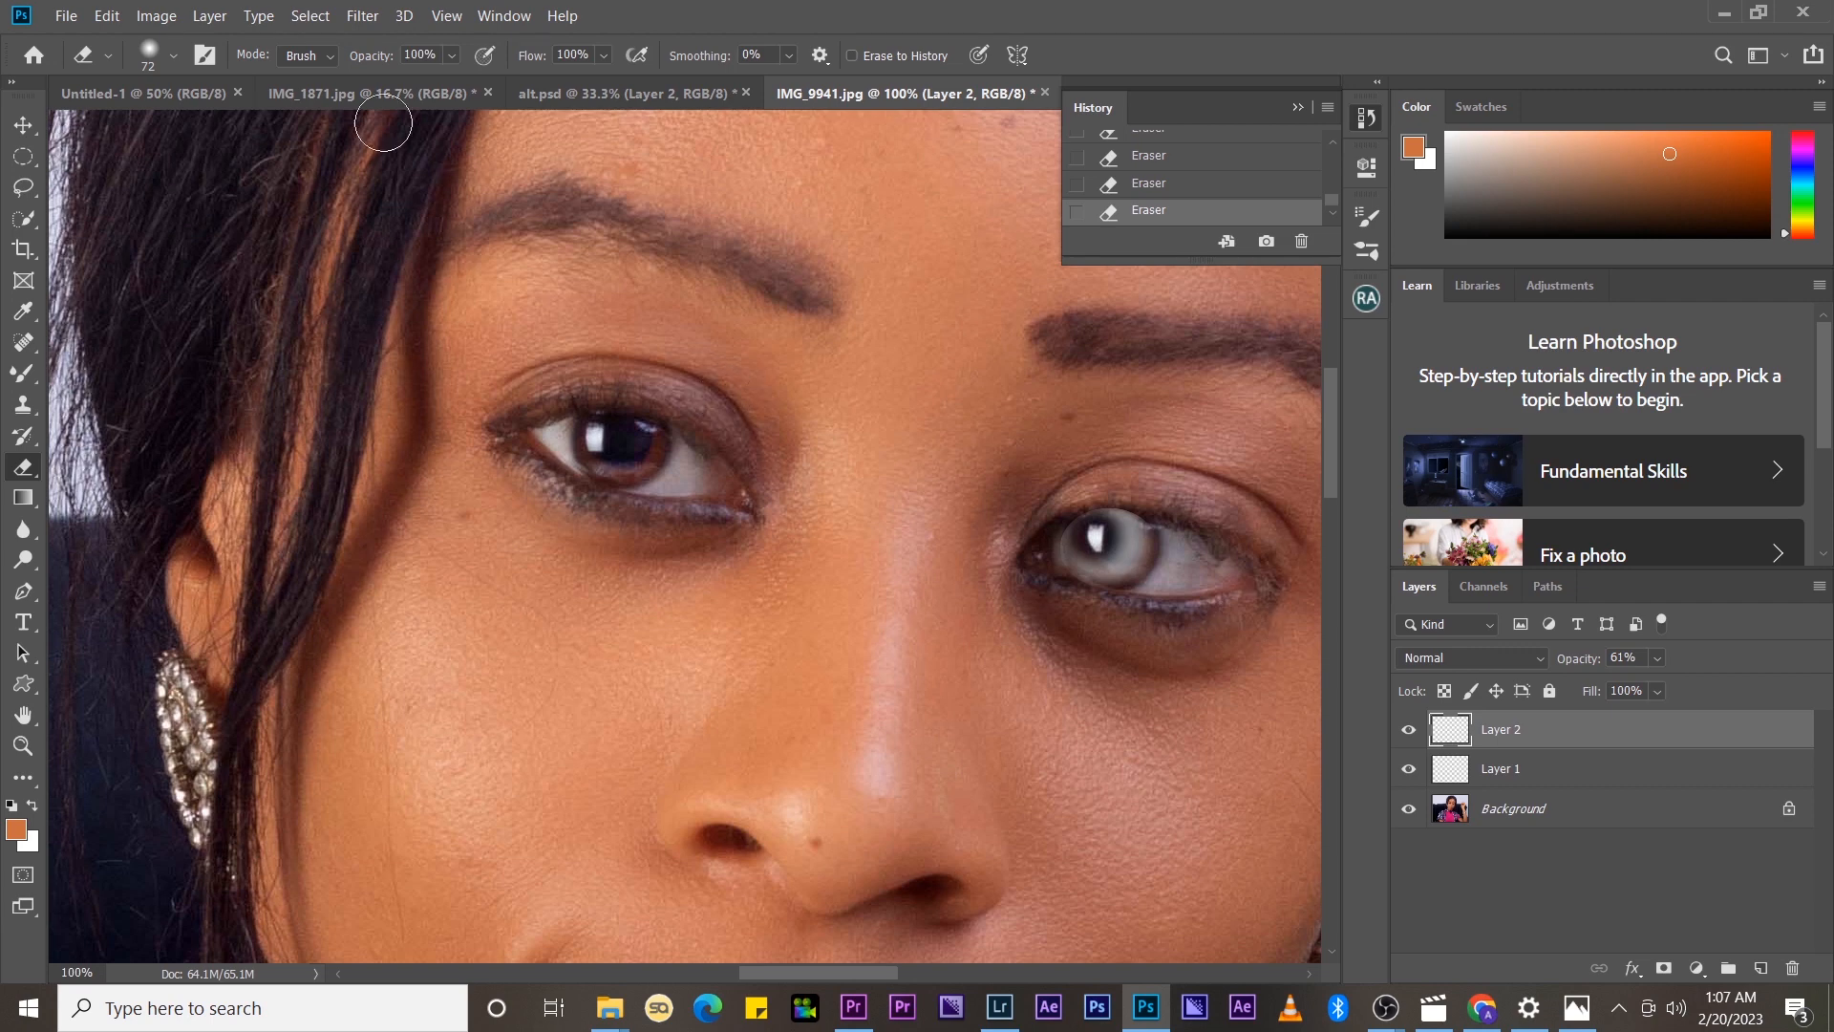
{"action": "left_click", "coordinate": [1496, 659]}
{"action": "left_click", "coordinate": [1482, 671]}
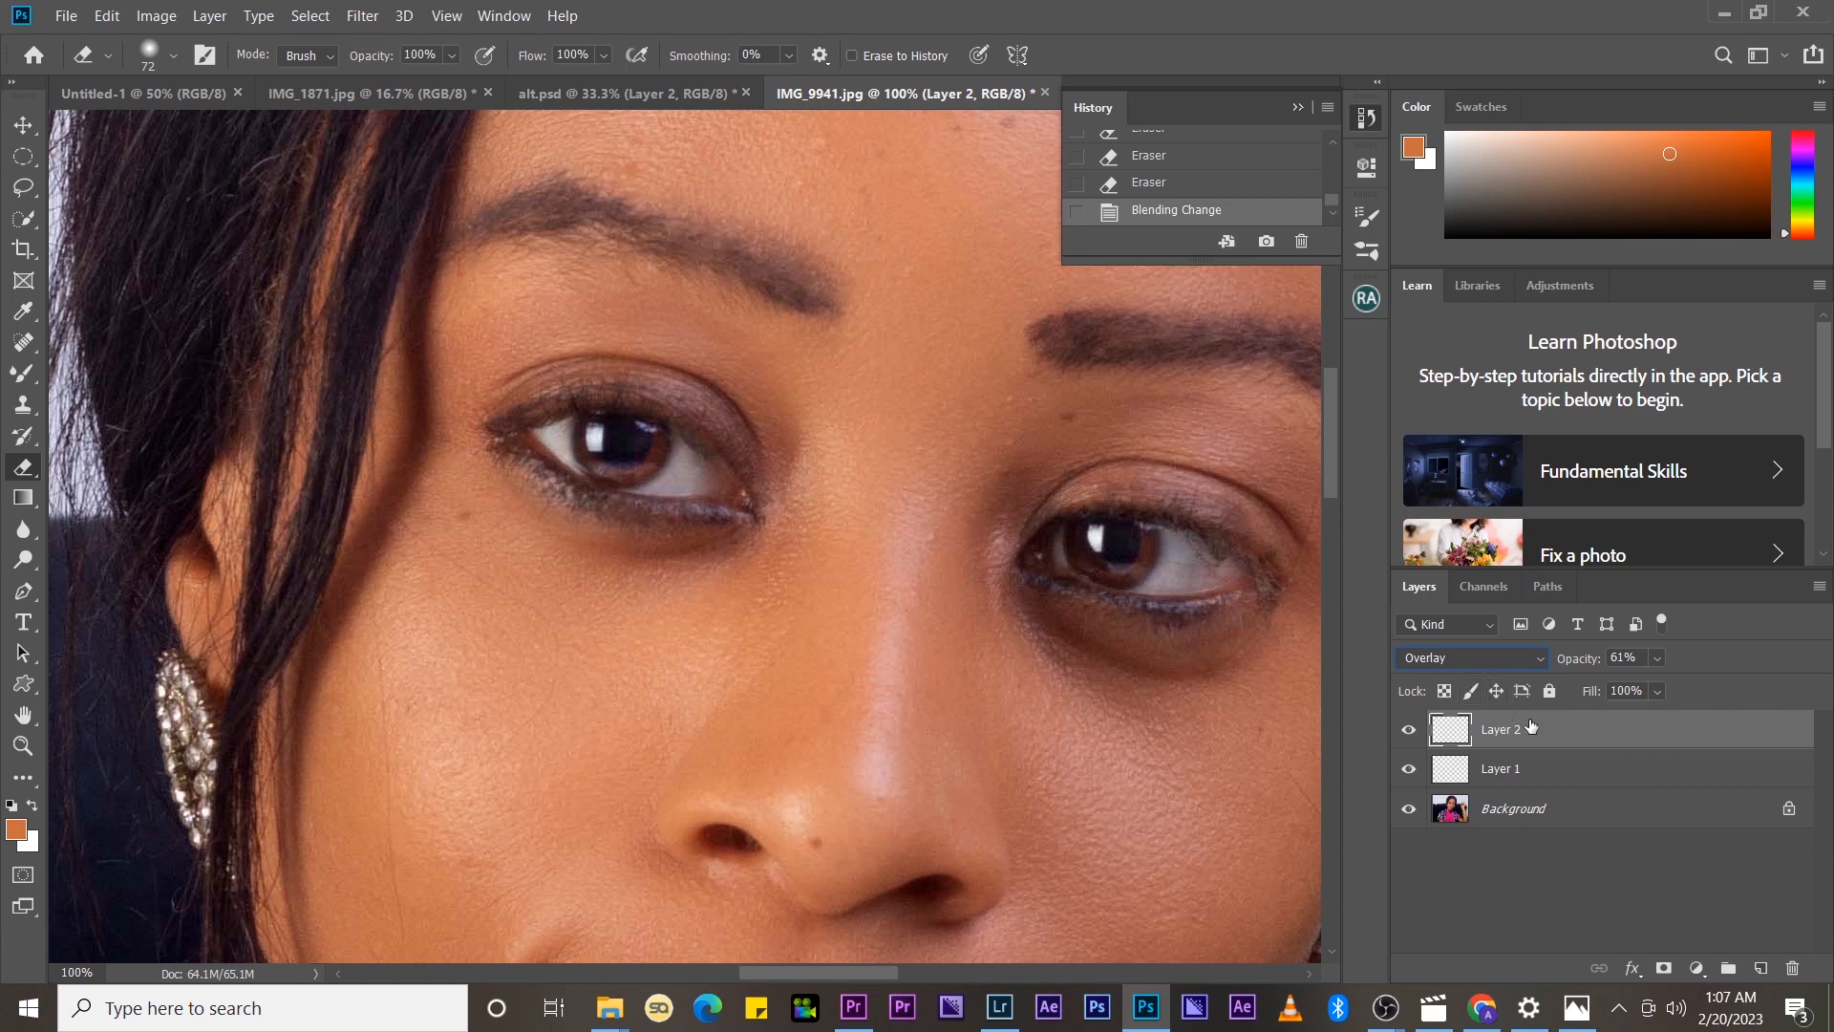
- Select Layer 1 and Layer 2 together, and hide and show both to compare the eyes with and without the brightening
{"action": "left_click", "coordinate": [1557, 771], "text": "shift"}
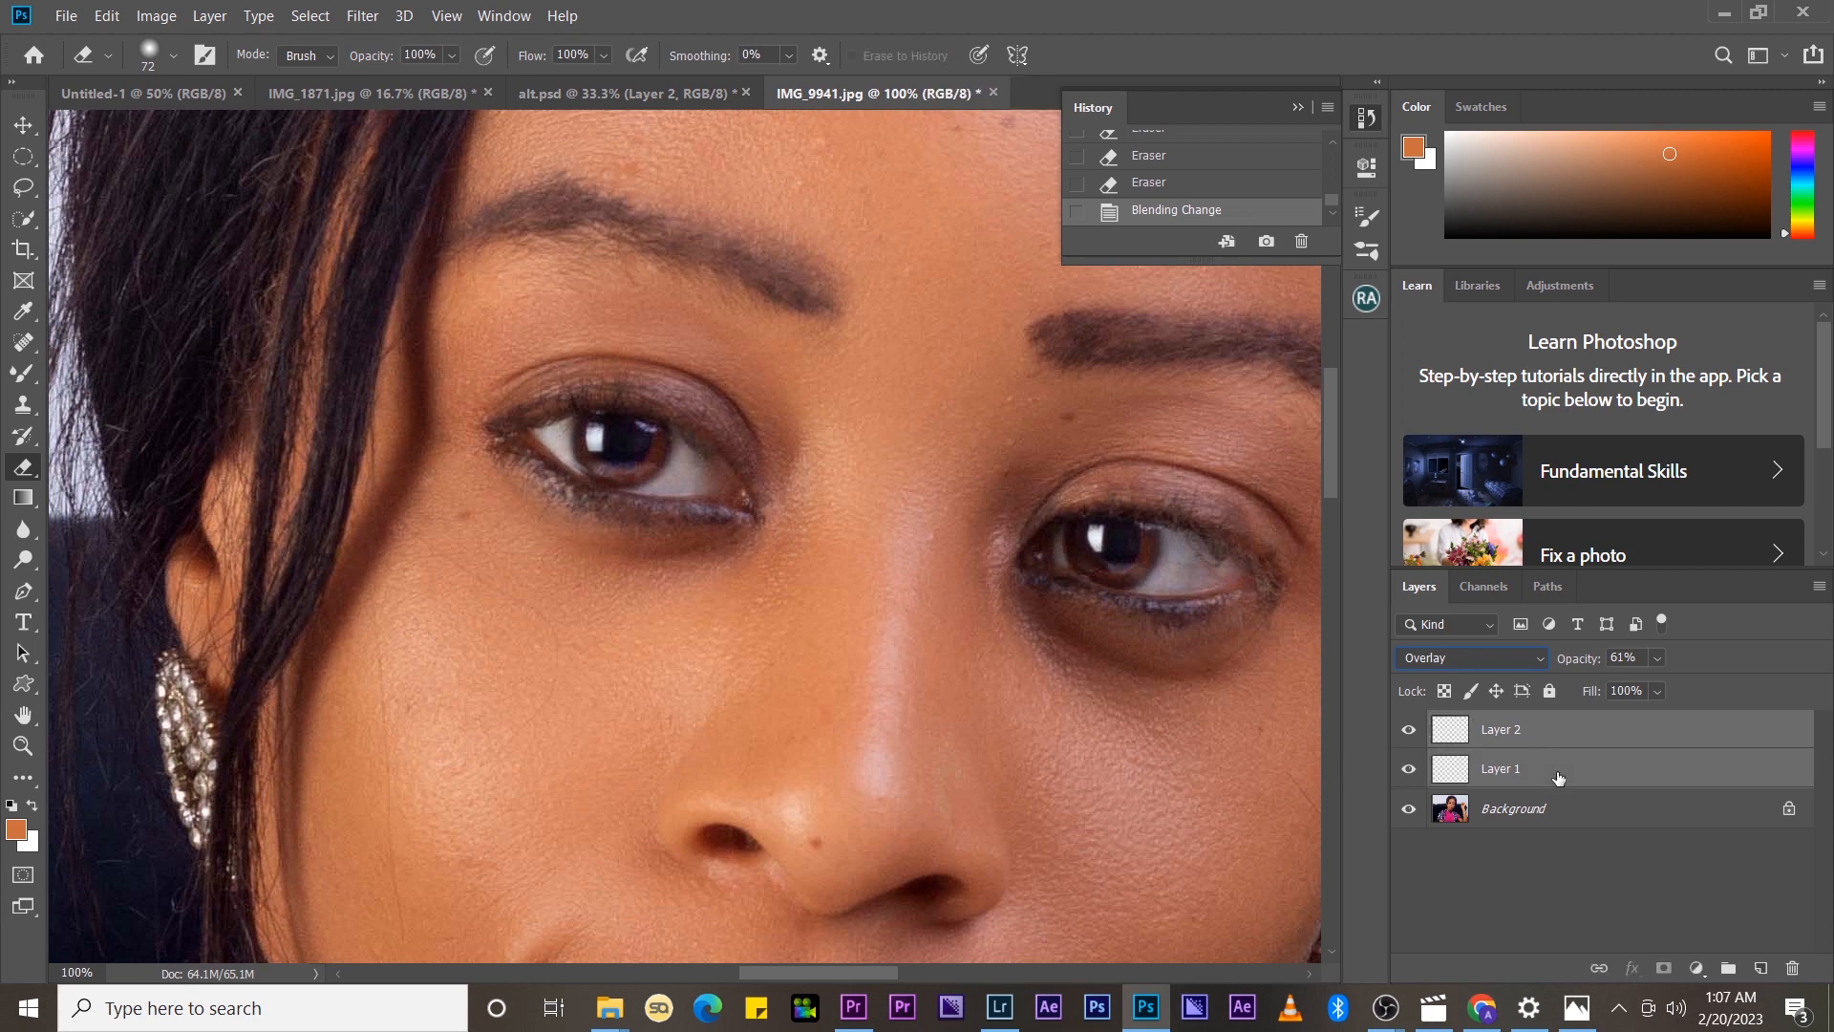
{"action": "left_click", "coordinate": [1411, 731]}
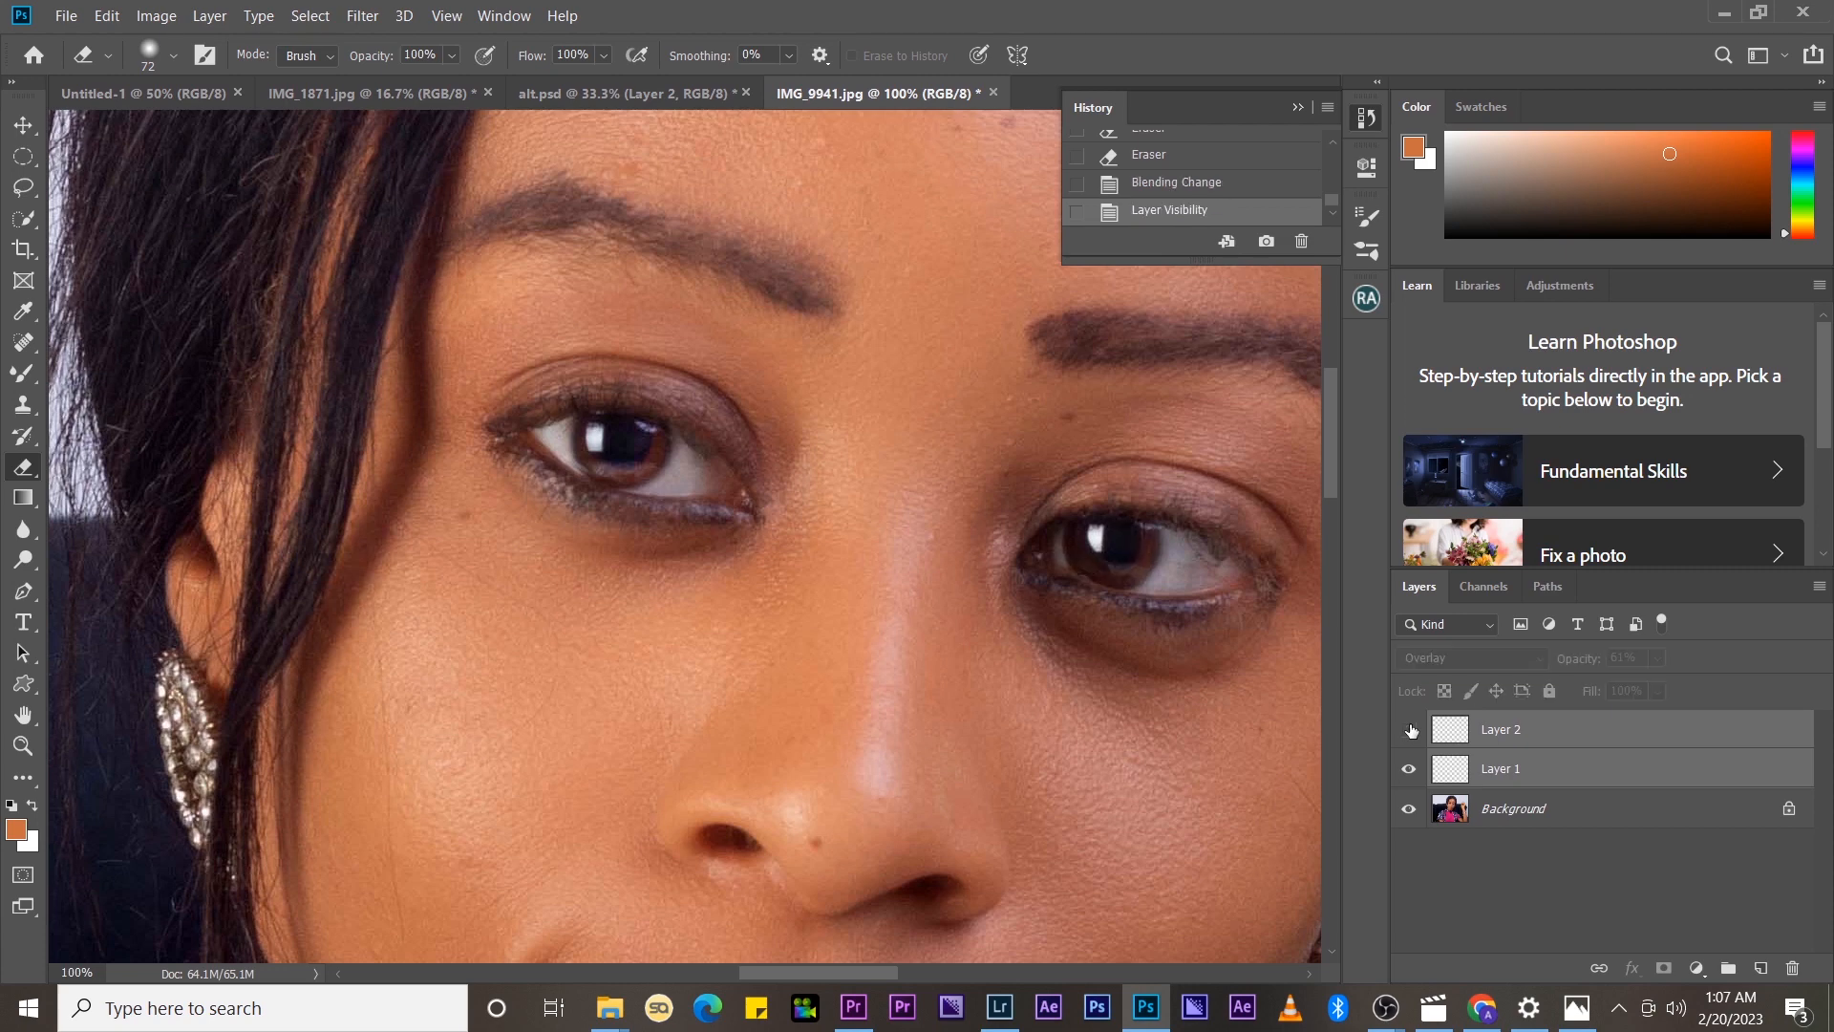
{"action": "left_click", "coordinate": [1411, 770]}
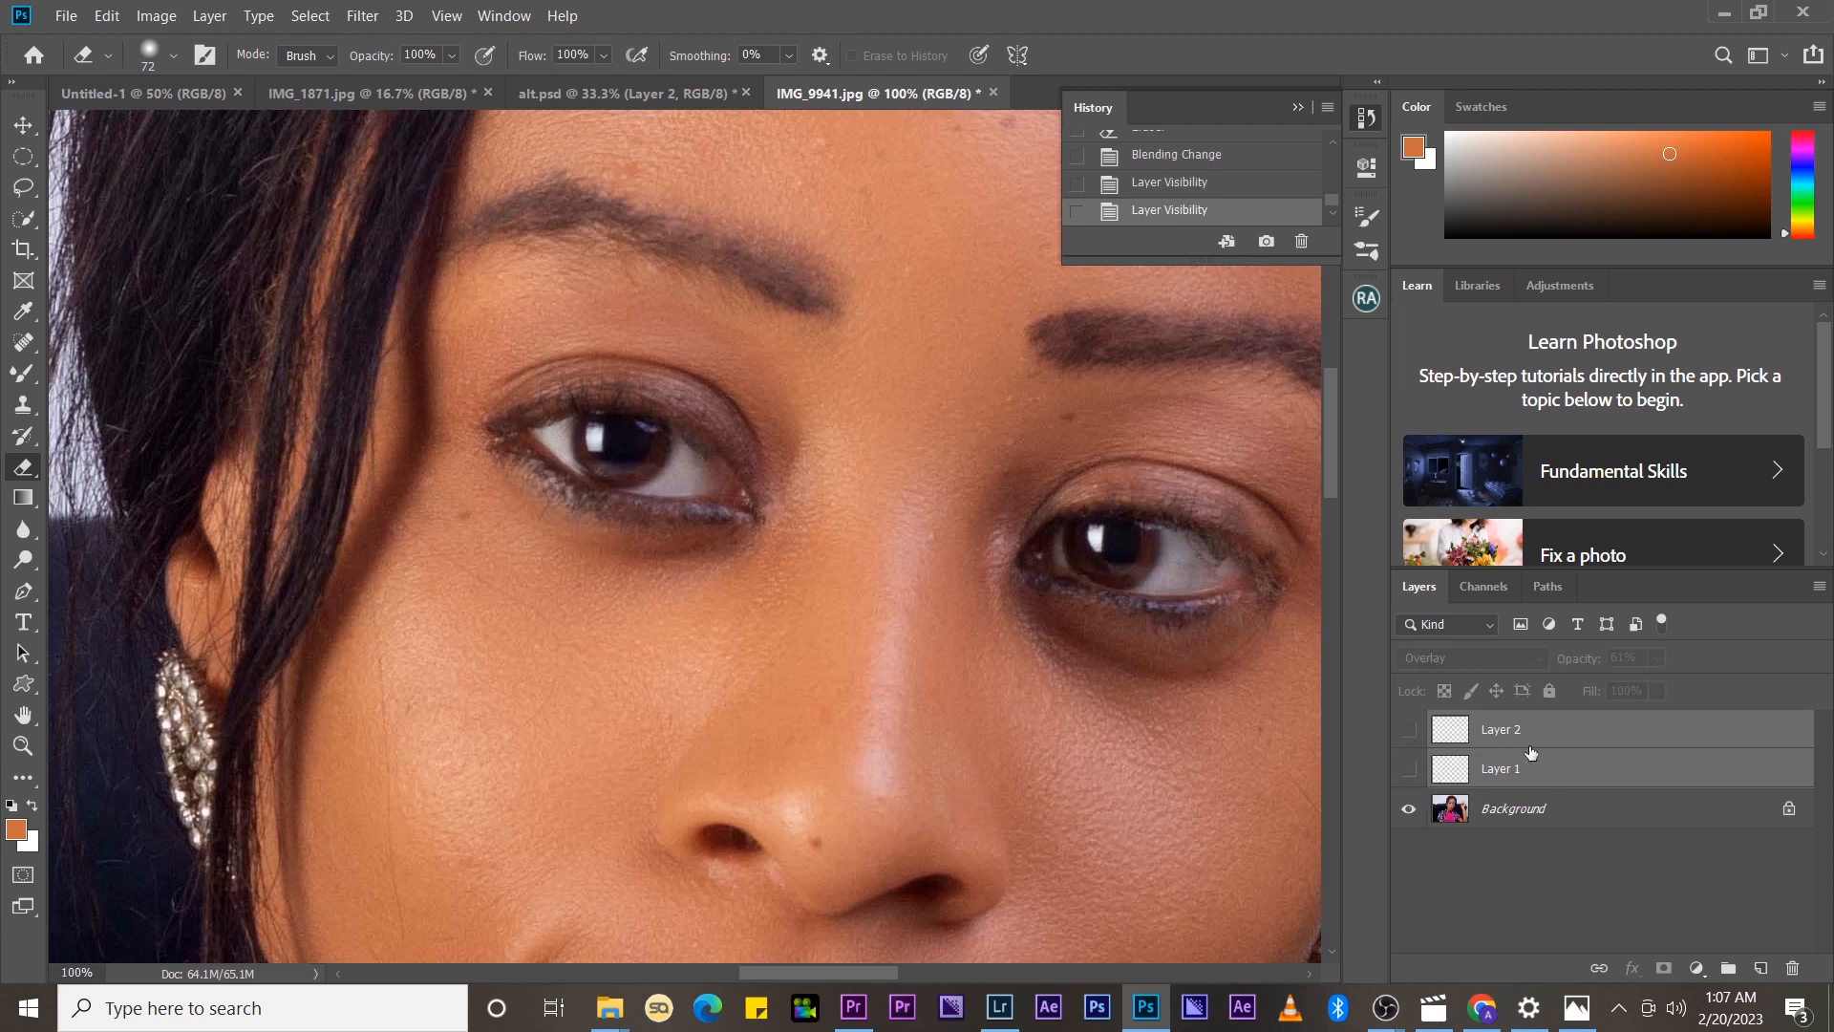
{"action": "left_click", "coordinate": [1410, 730]}
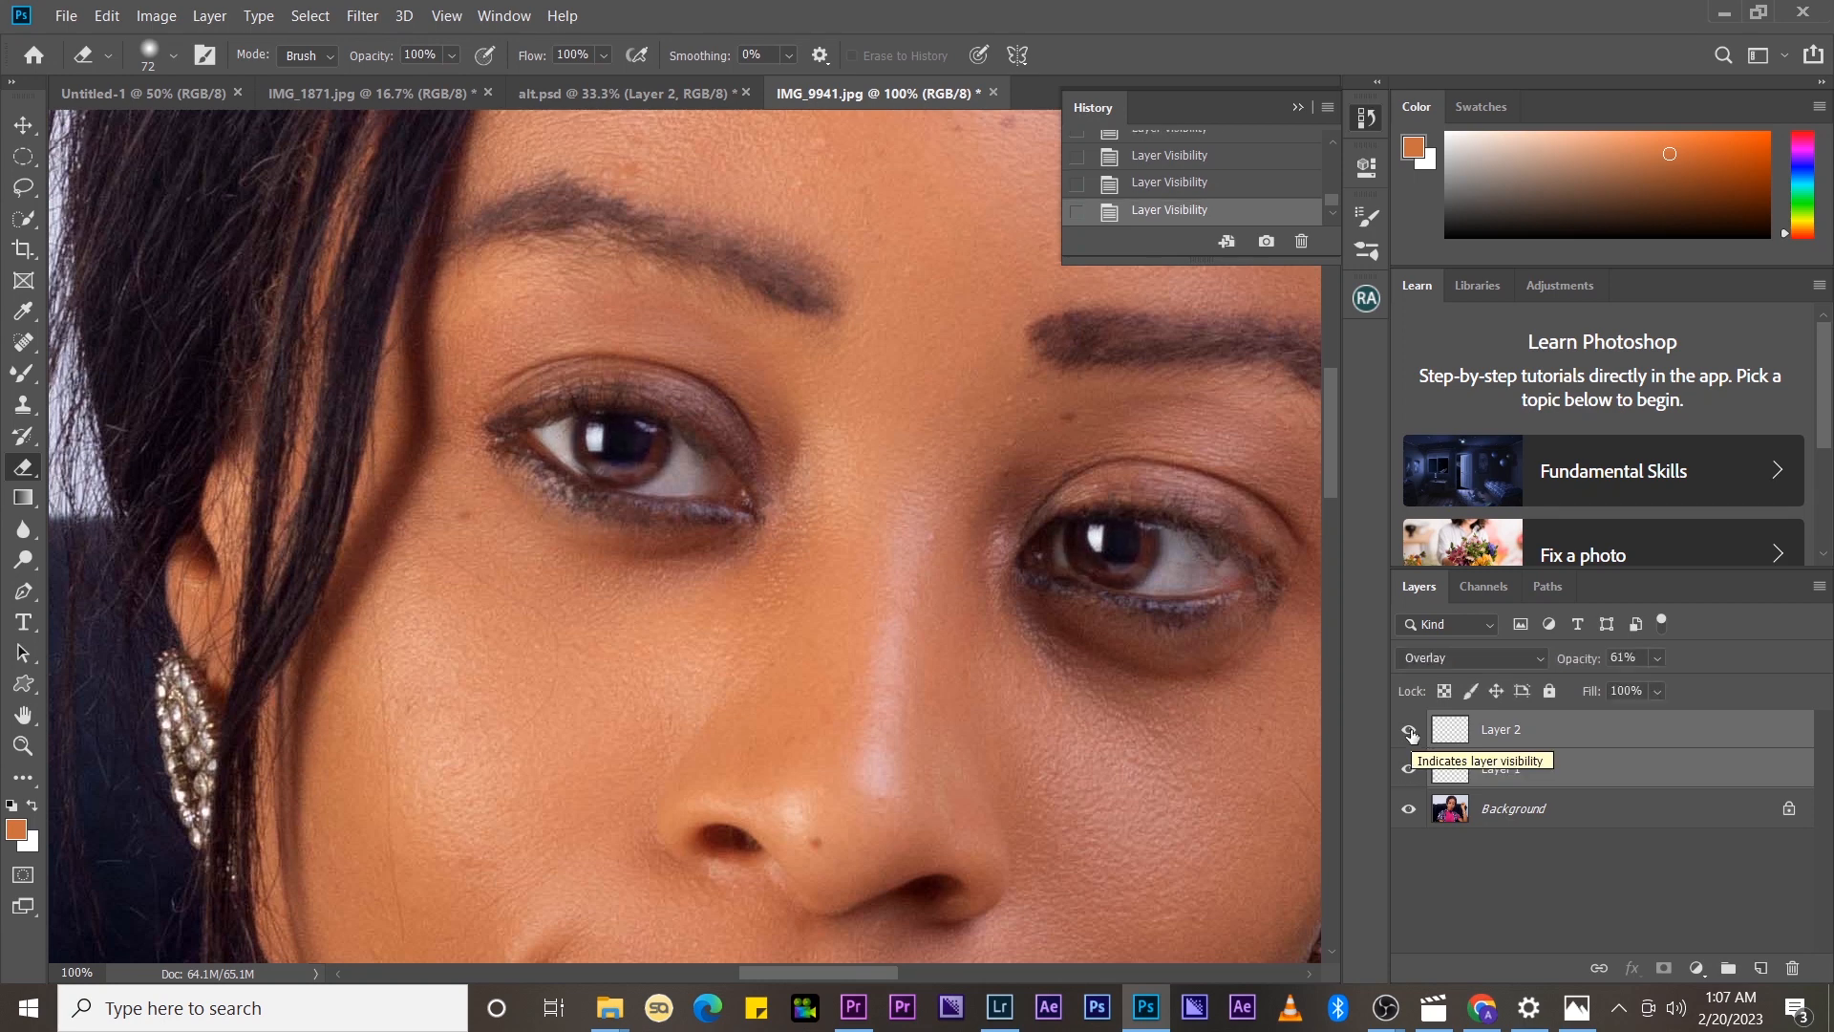
{"action": "left_click", "coordinate": [1410, 731]}
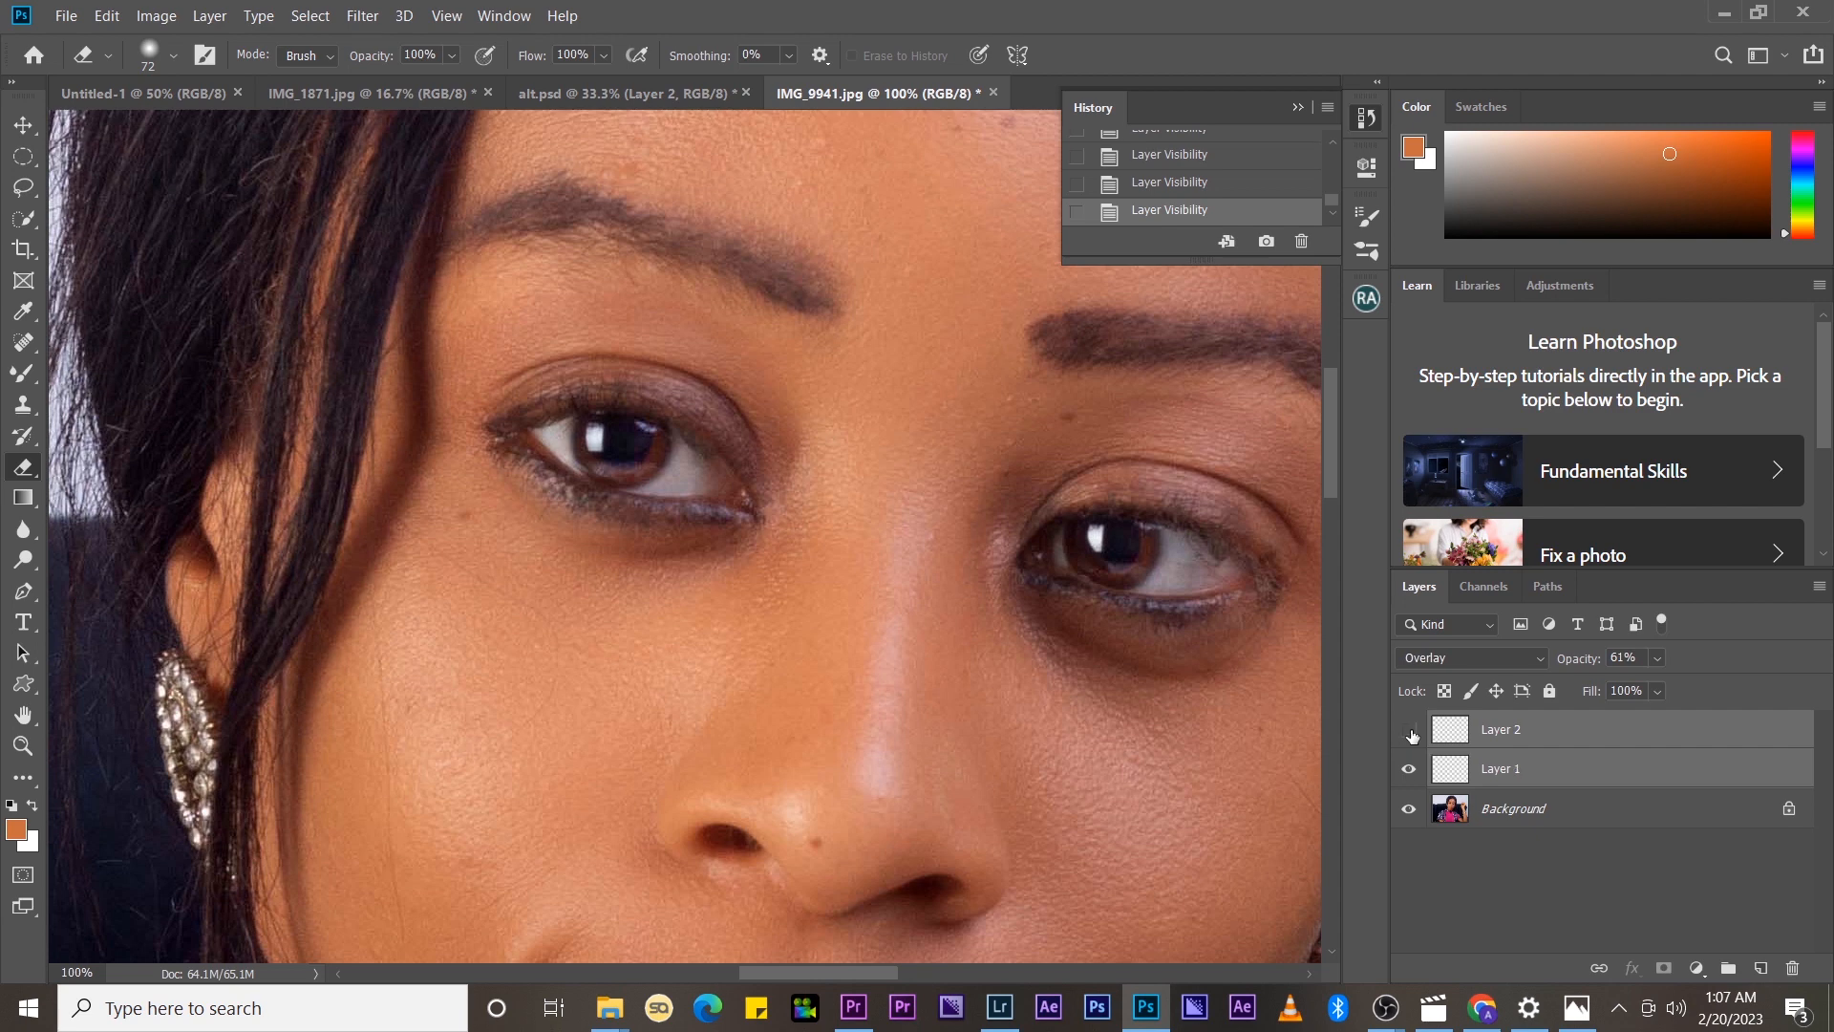
{"action": "left_click", "coordinate": [1411, 770]}
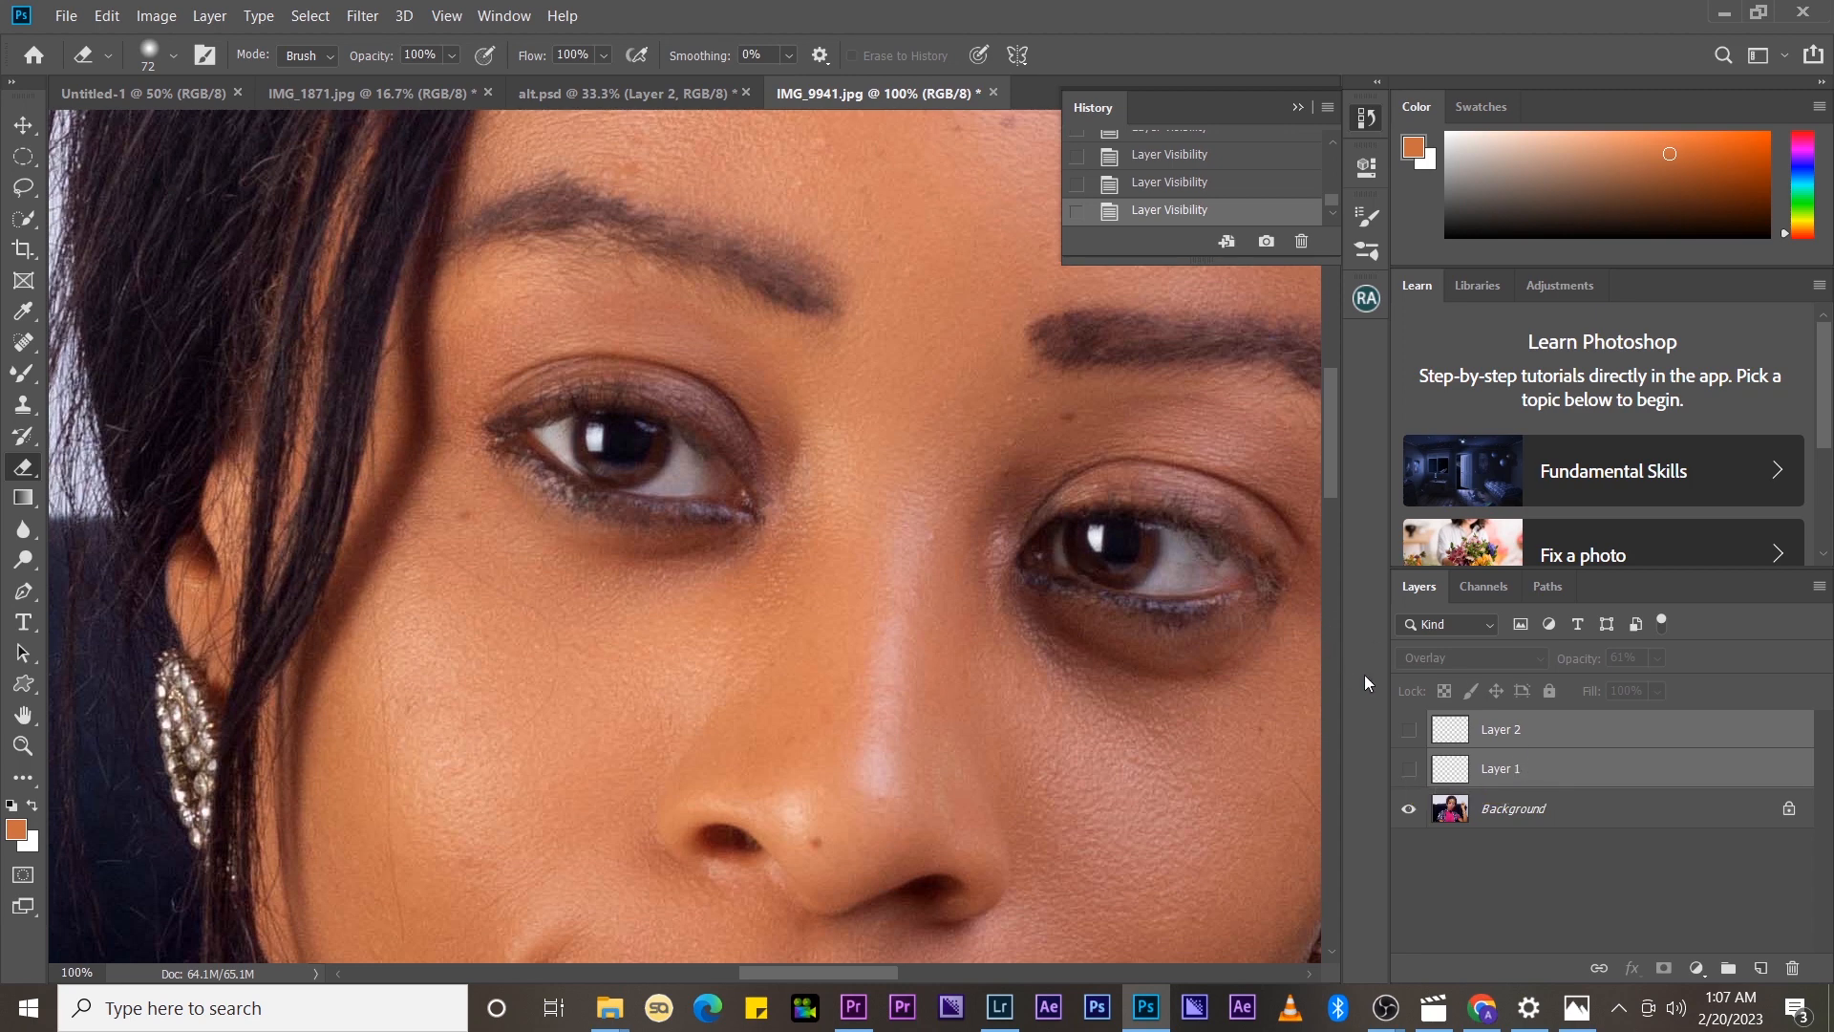
{"action": "left_click", "coordinate": [1409, 729]}
{"action": "left_click", "coordinate": [1409, 769]}
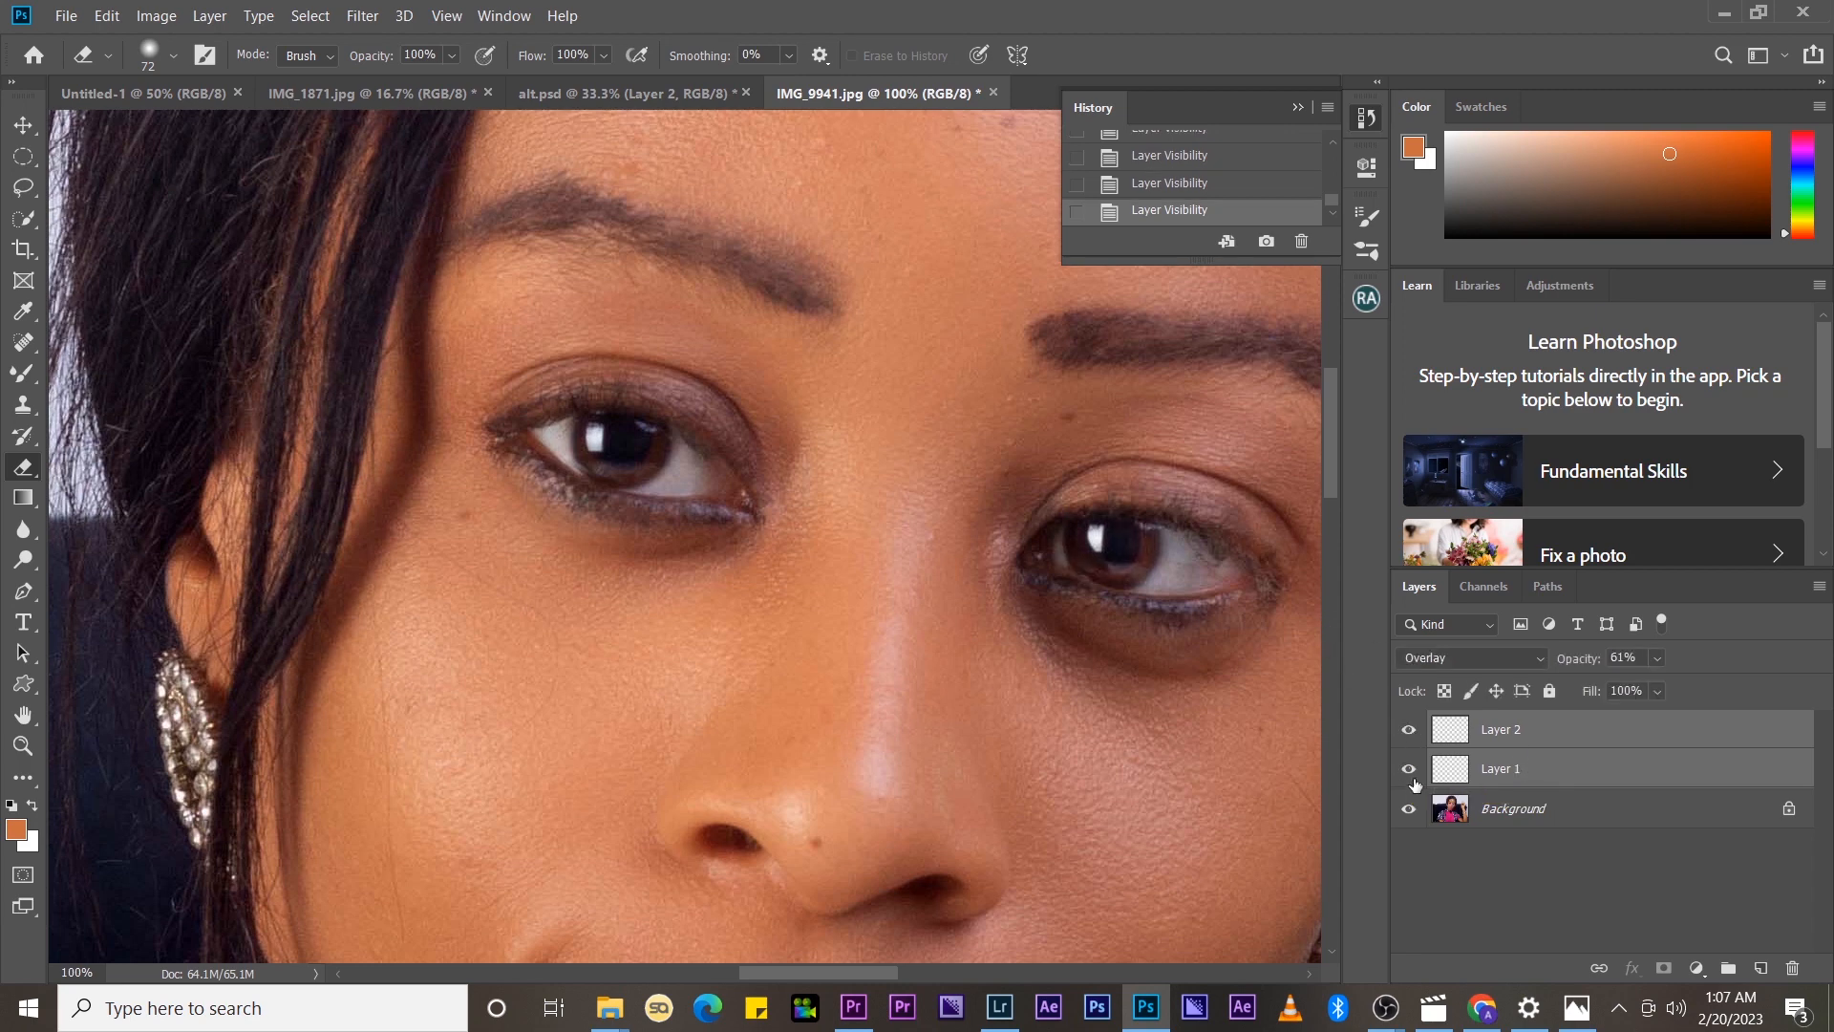
- Merge the two selected iris layers into one and set the merged layer's blend mode to Overlay
{"action": "right_click", "coordinate": [1583, 769]}
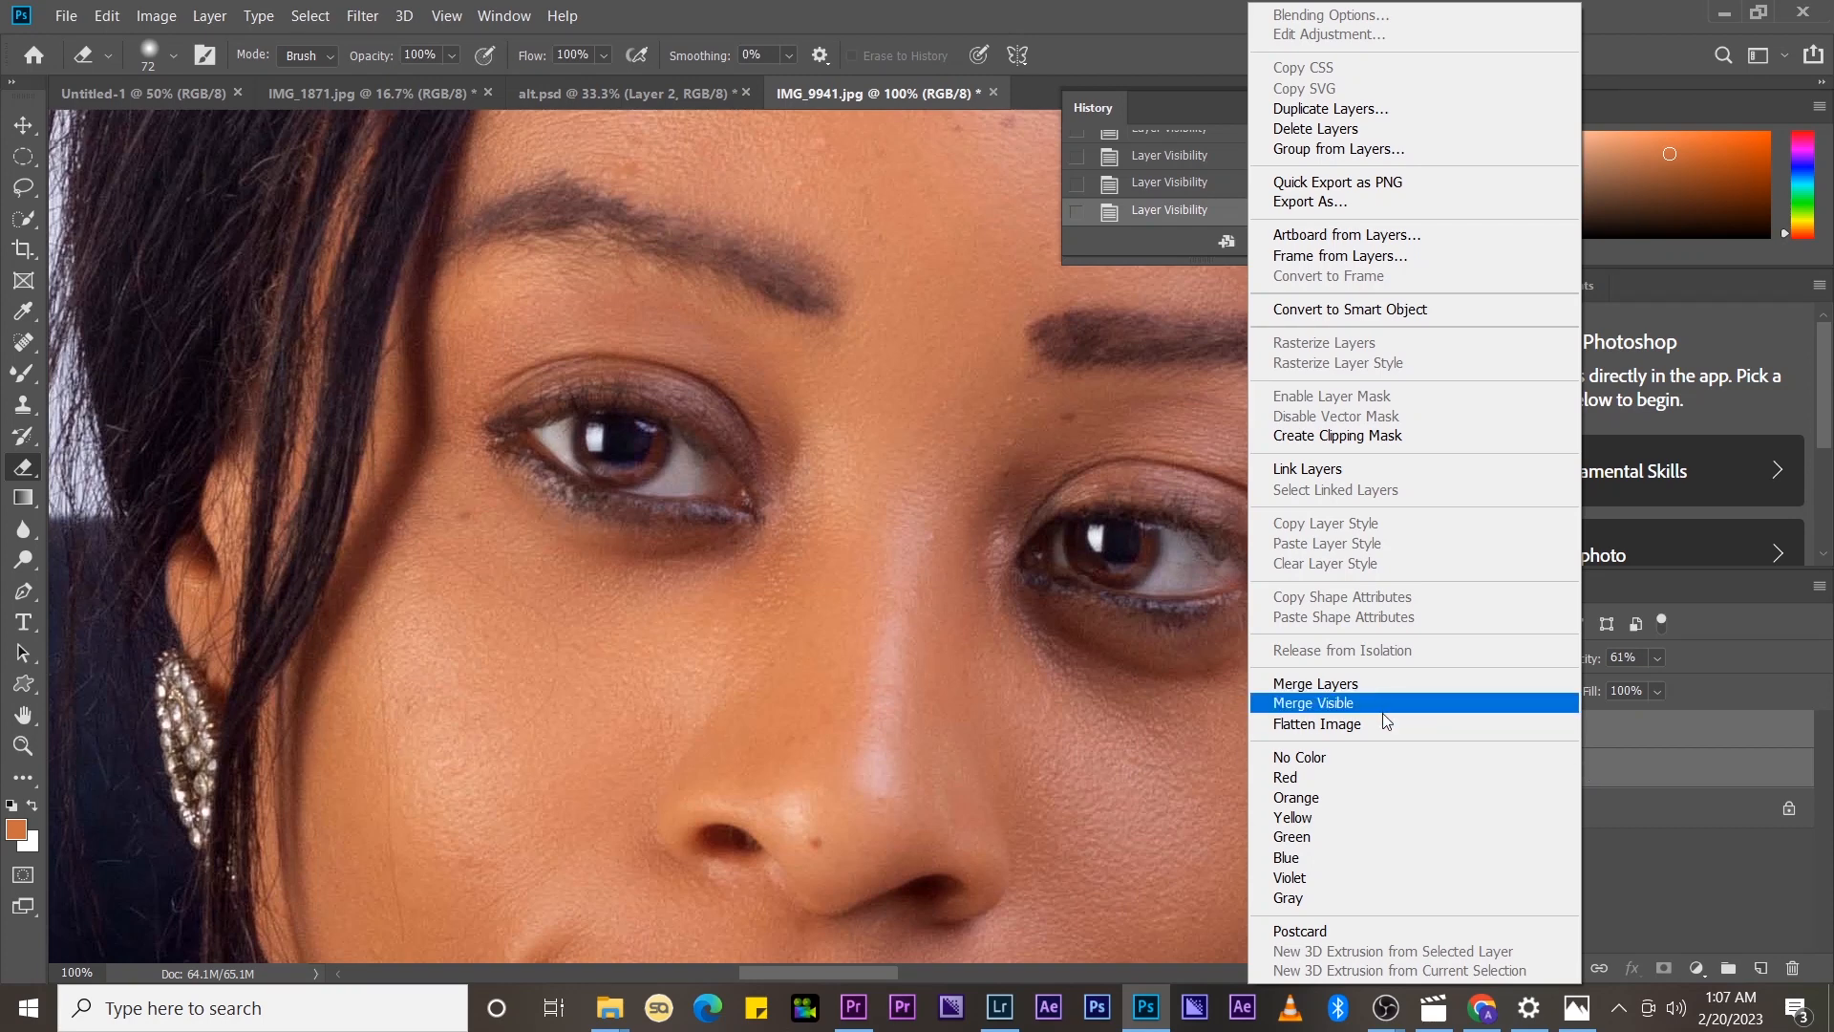
{"action": "left_click", "coordinate": [1382, 685]}
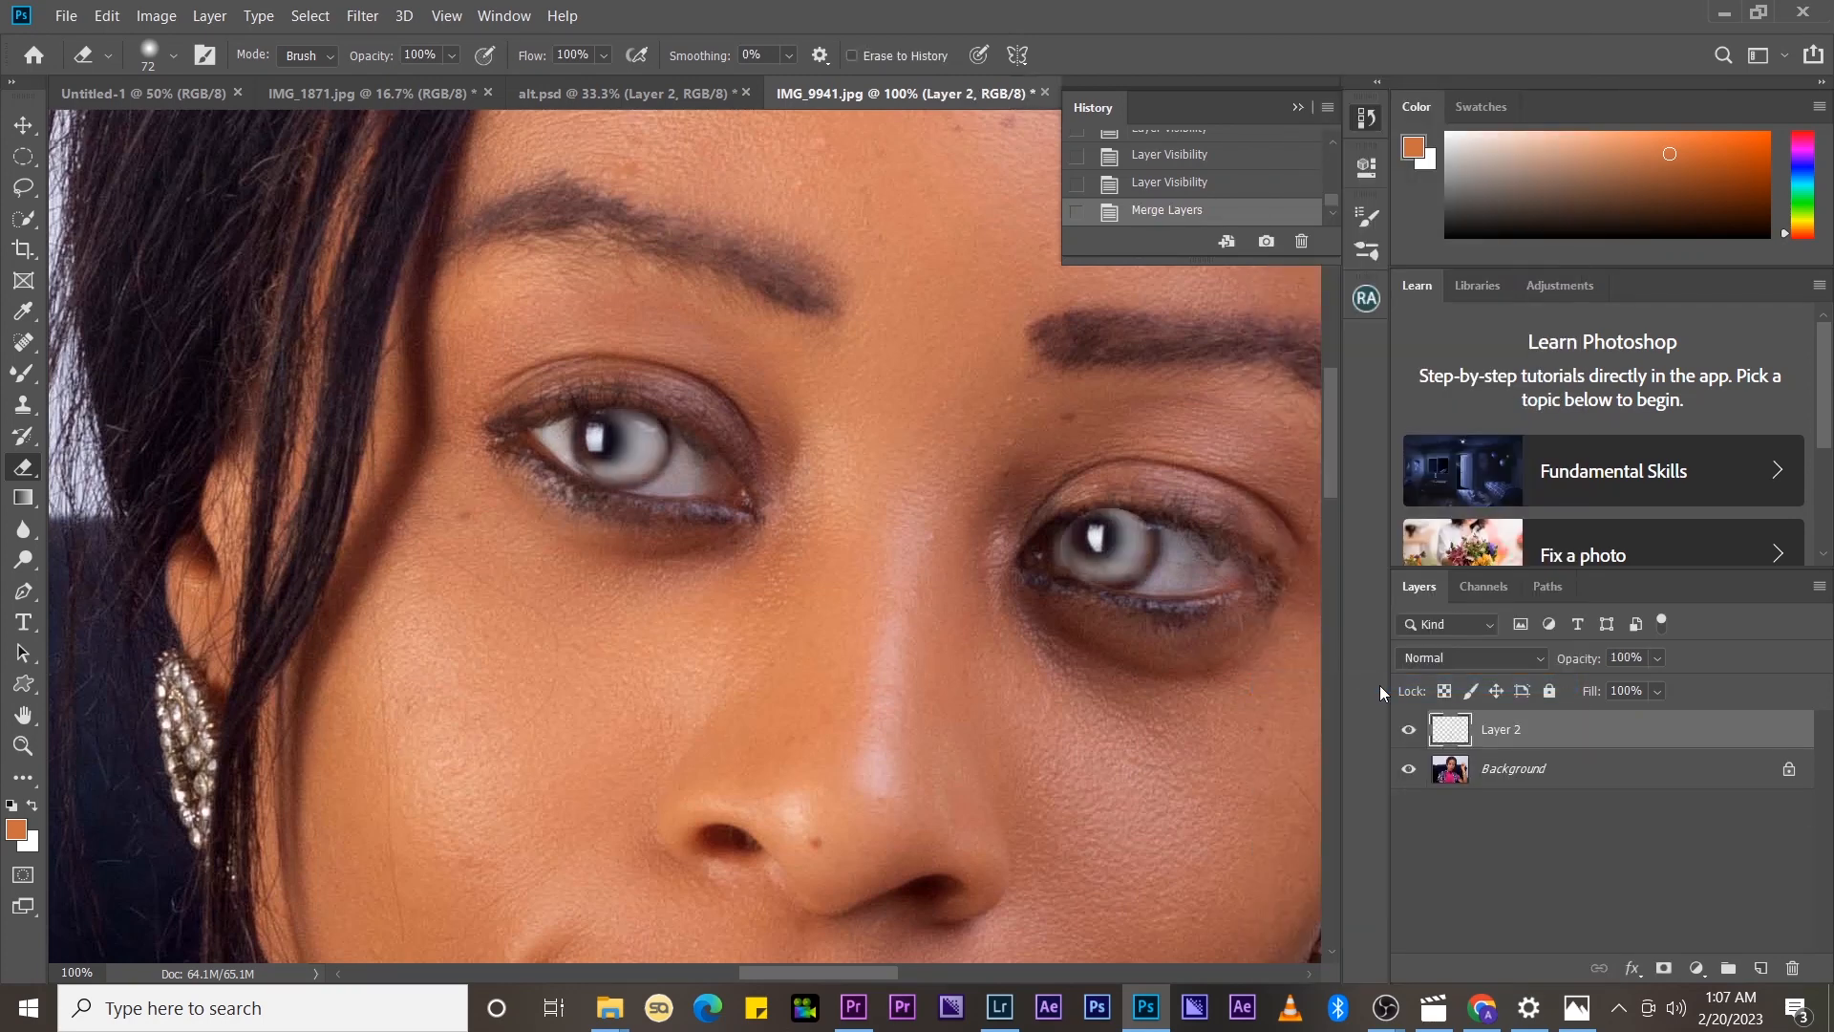
{"action": "left_click", "coordinate": [1439, 663]}
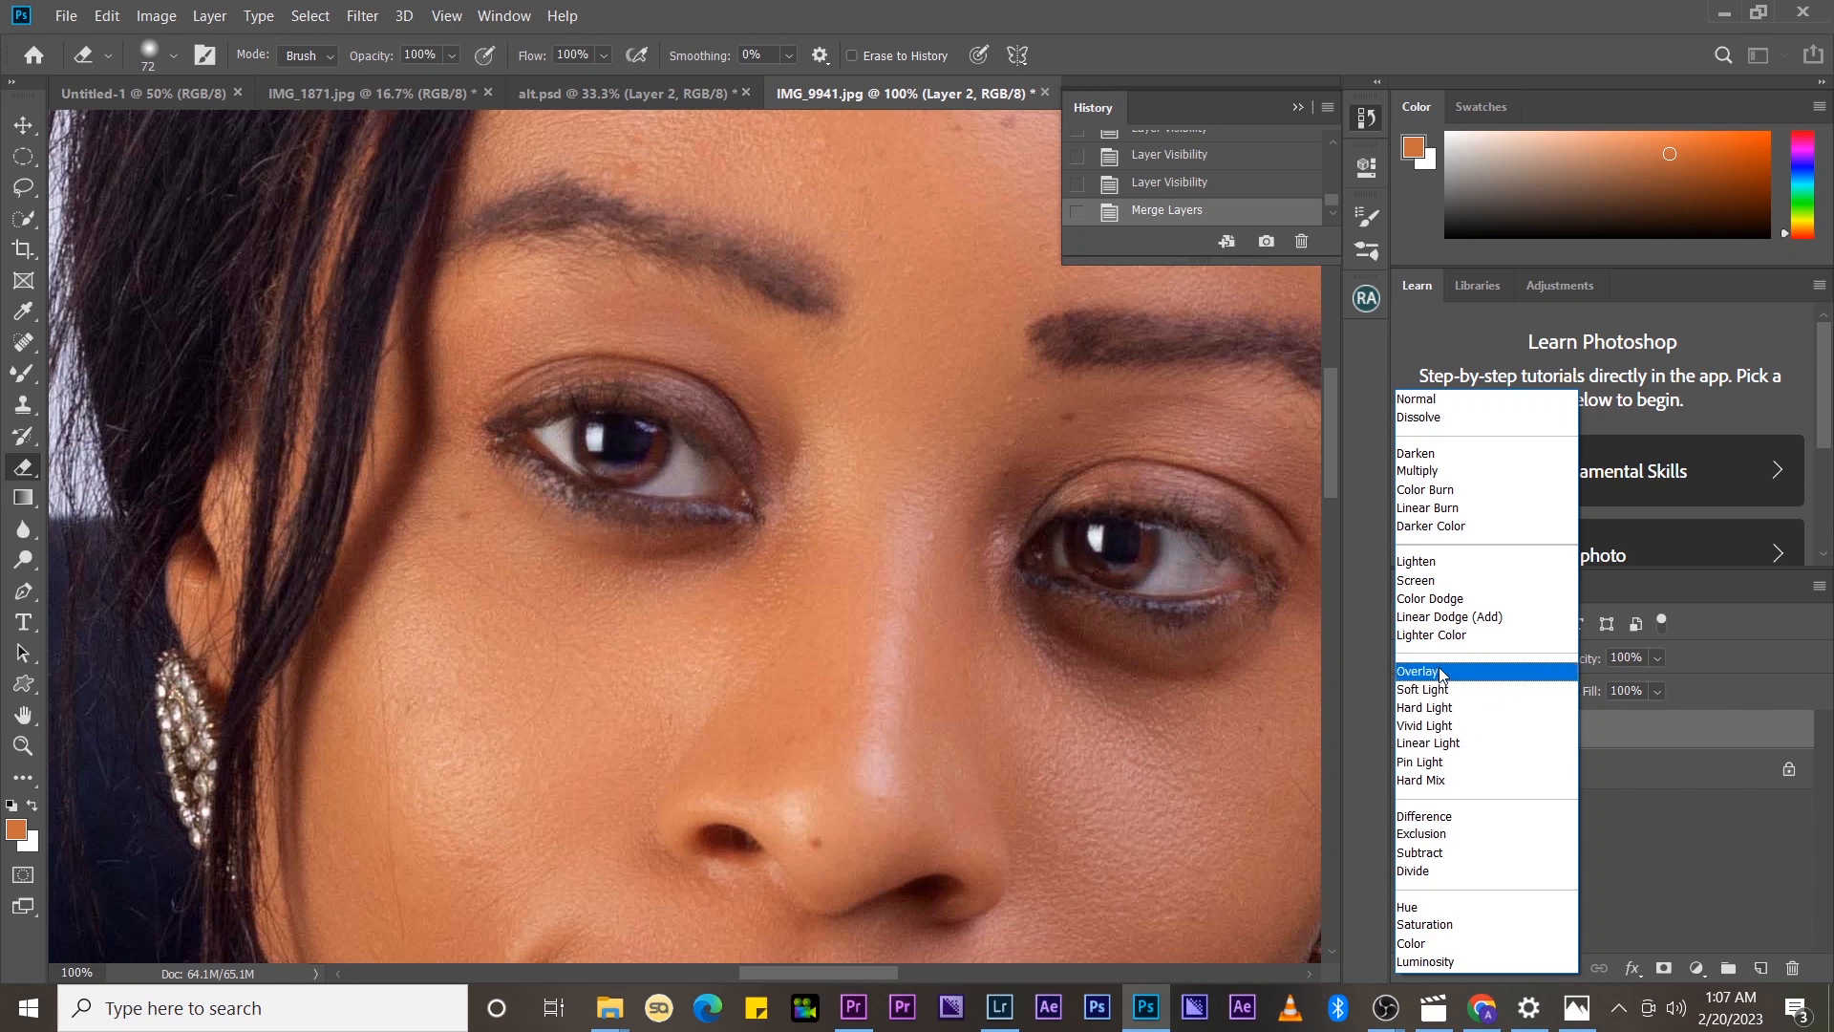
{"action": "left_click", "coordinate": [1438, 671]}
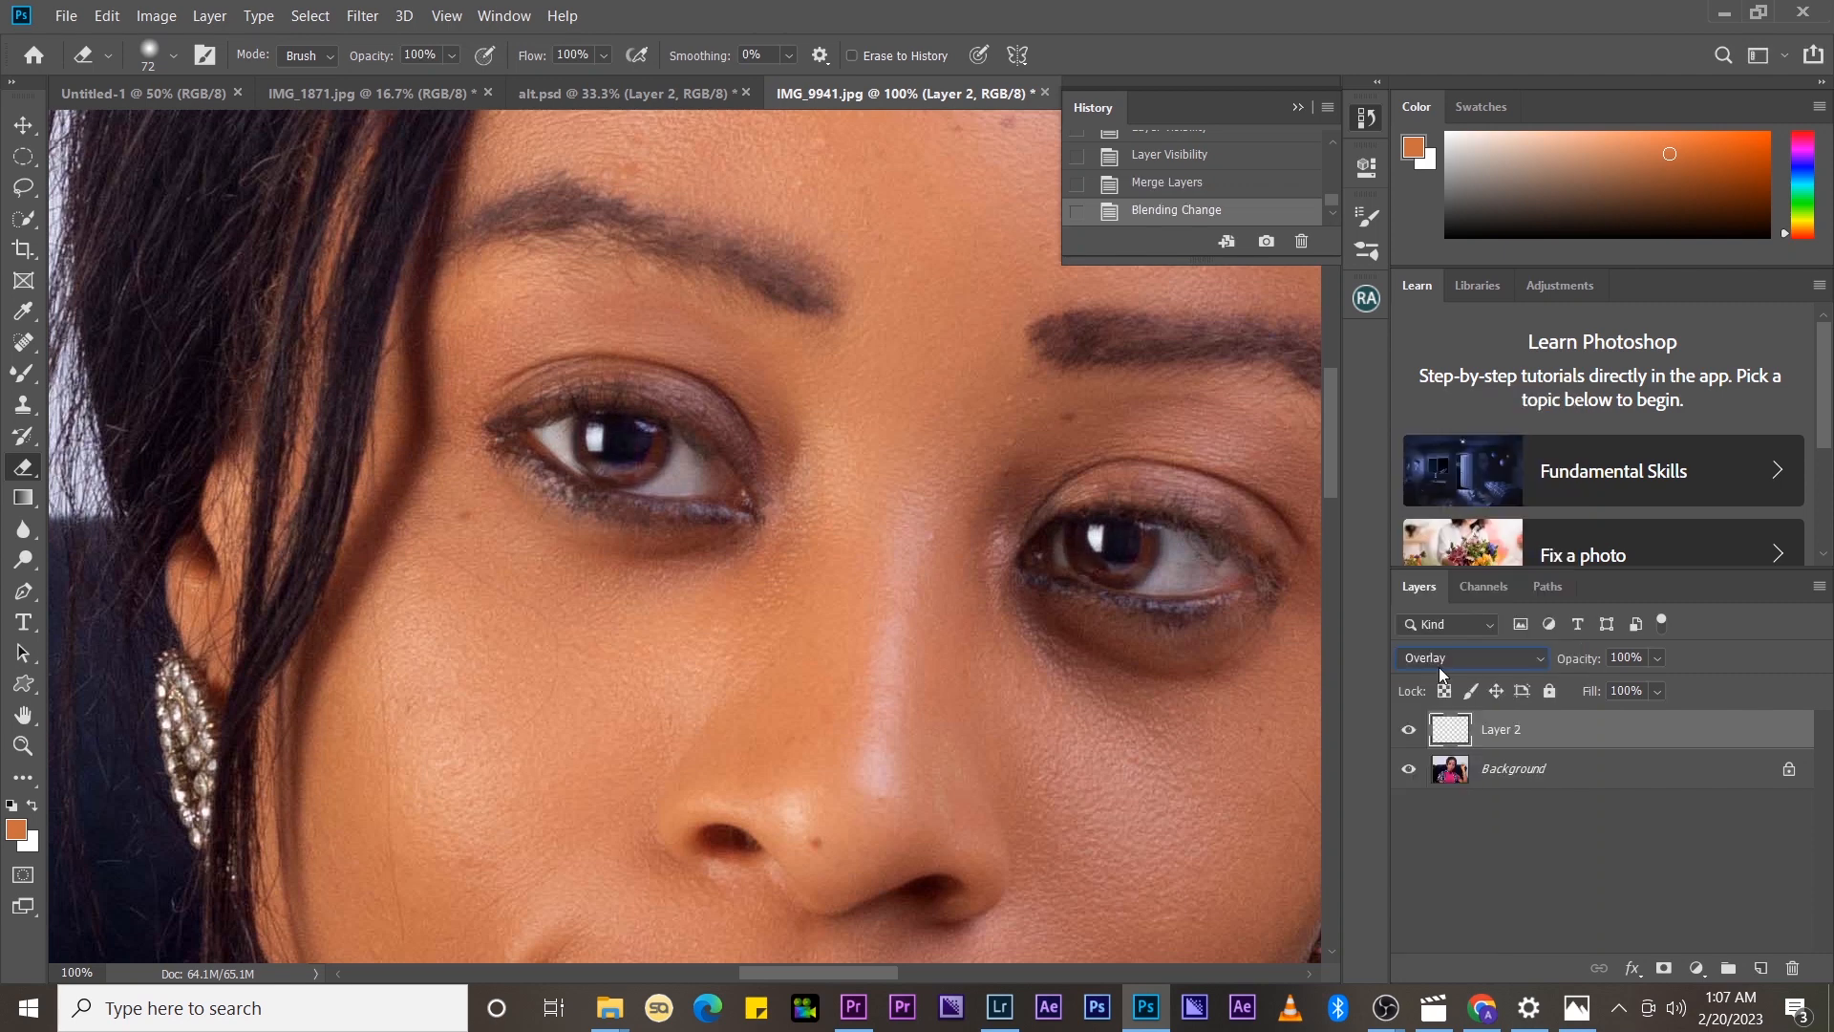
- Hide and show the merged layer to compare the eyes, and examine the brightening on the whole portrait with no layer selected
{"action": "left_click", "coordinate": [1408, 731]}
{"action": "left_click", "coordinate": [1408, 730]}
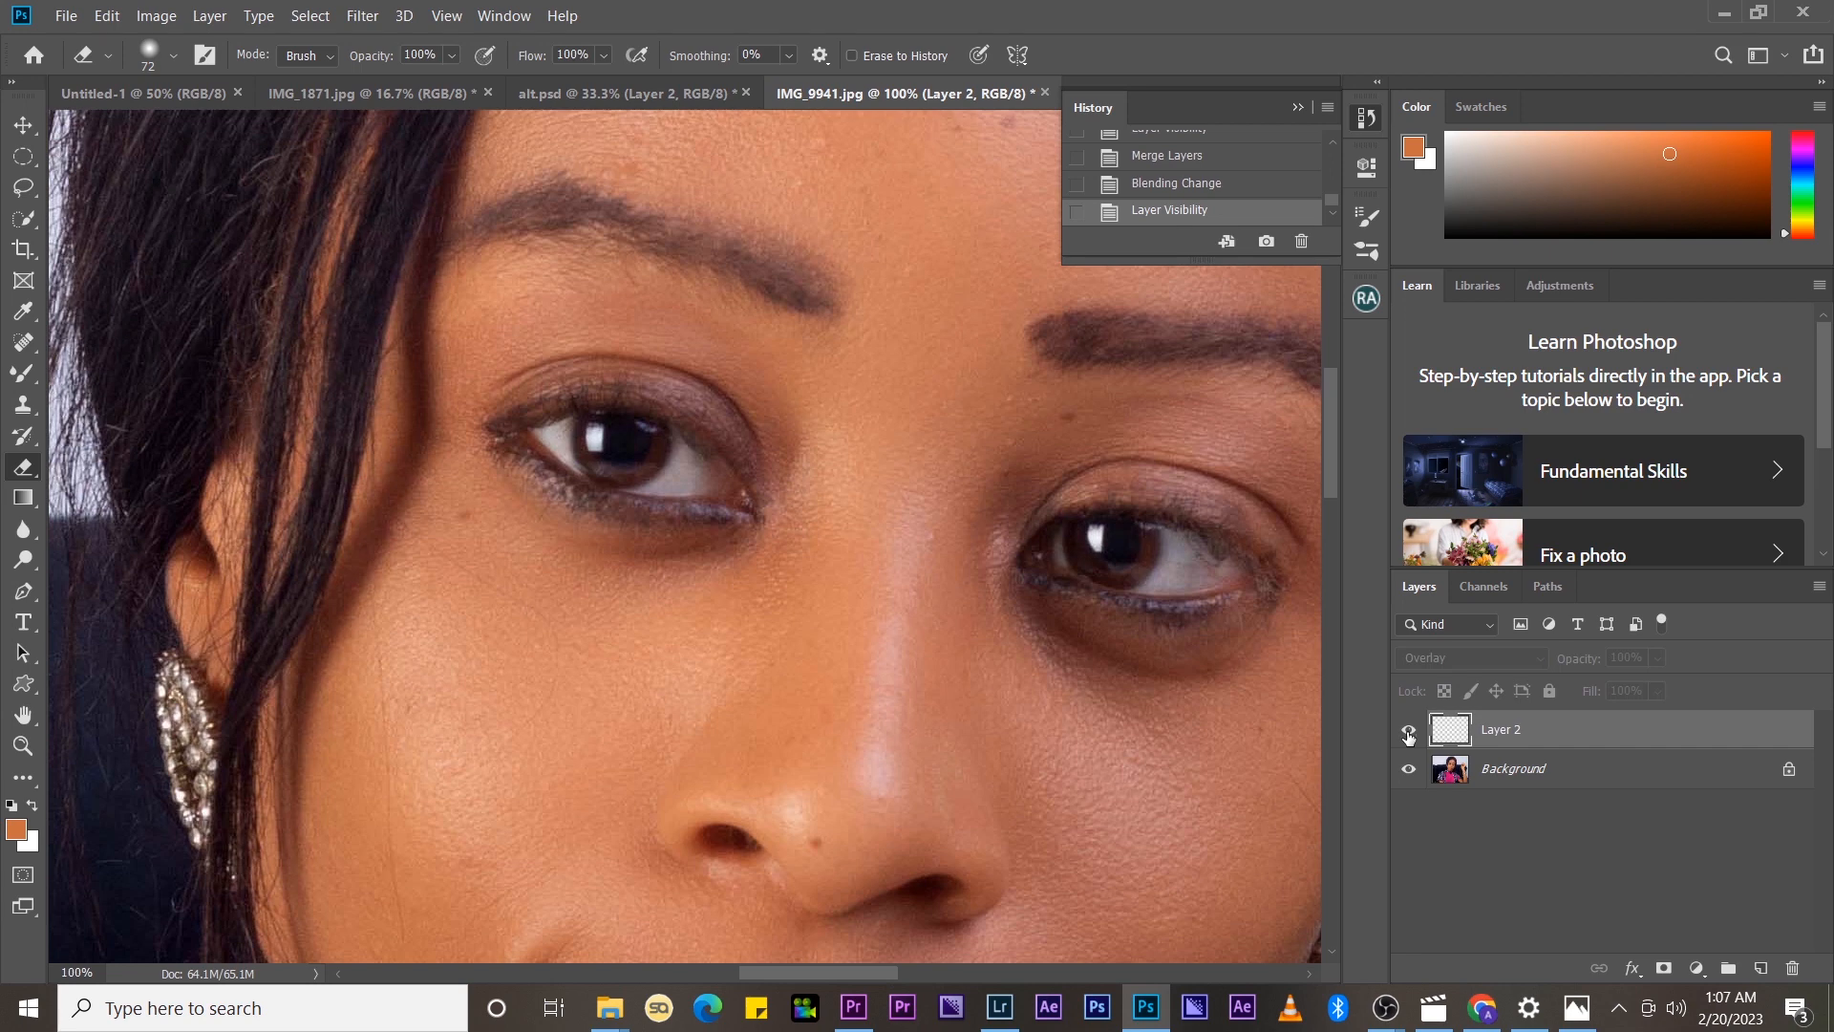
{"action": "left_click", "coordinate": [1408, 733]}
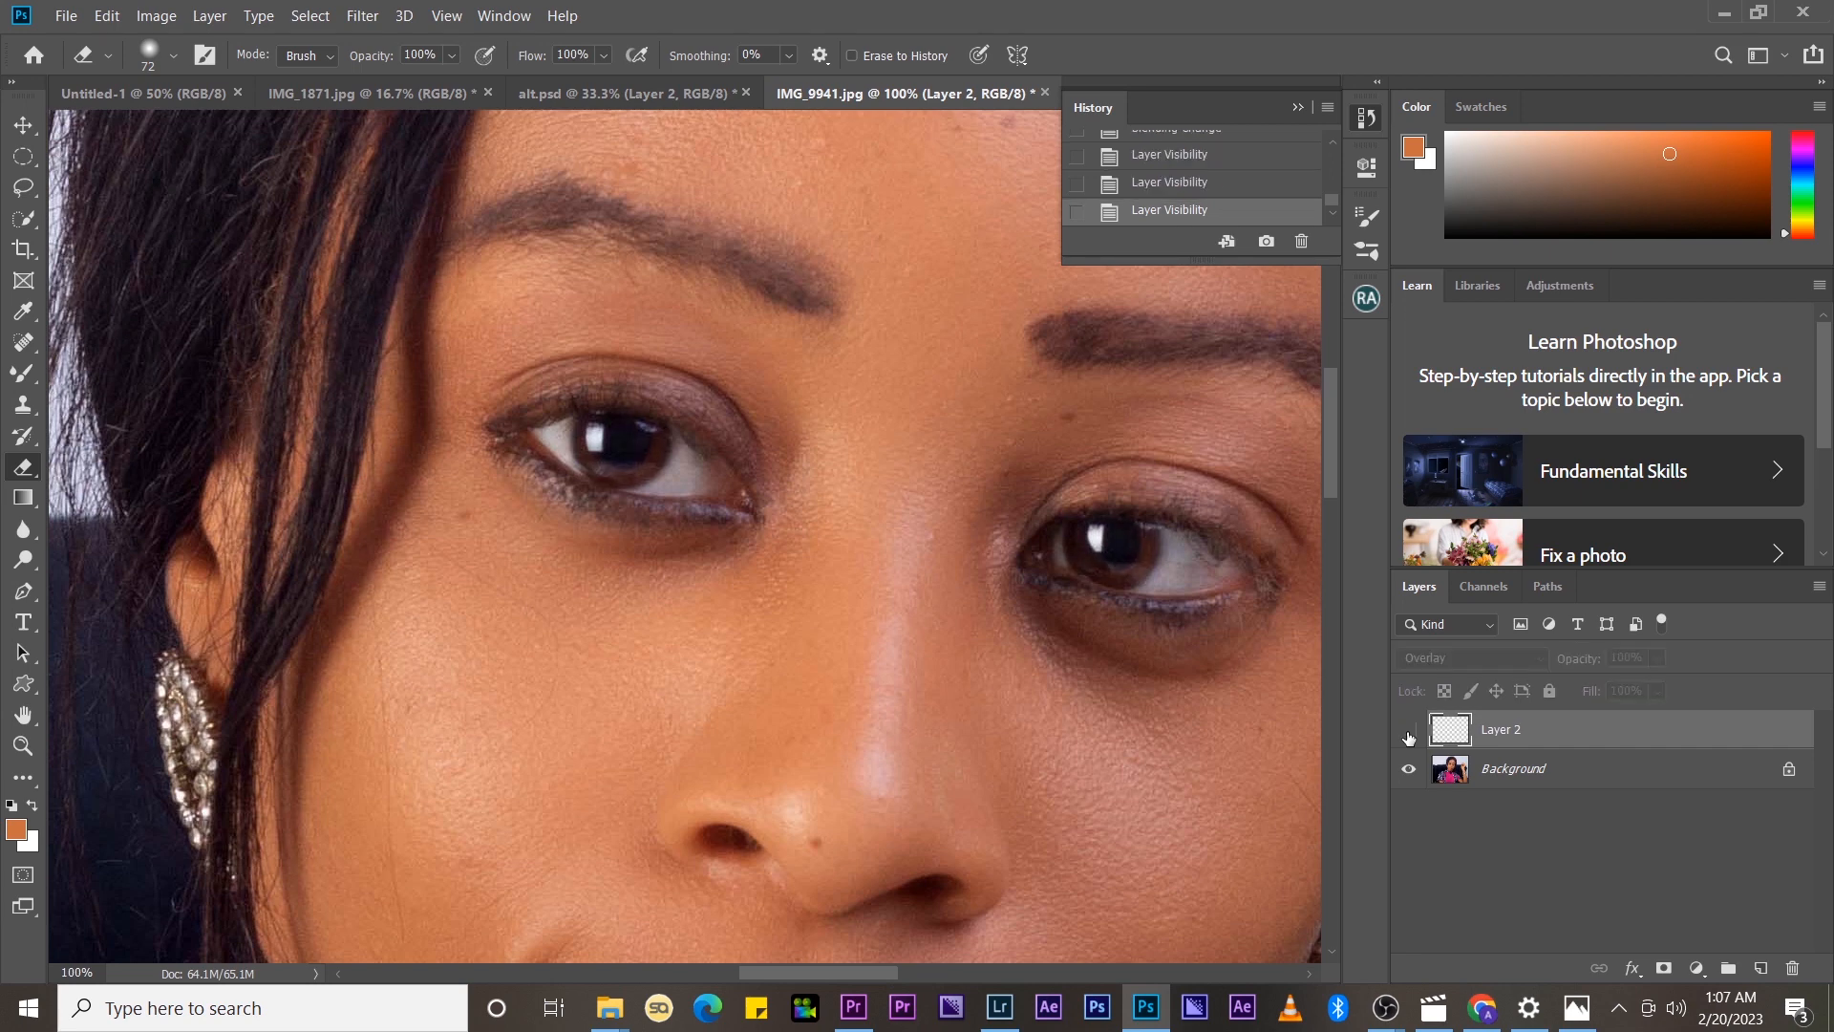
{"action": "left_click", "coordinate": [1408, 733]}
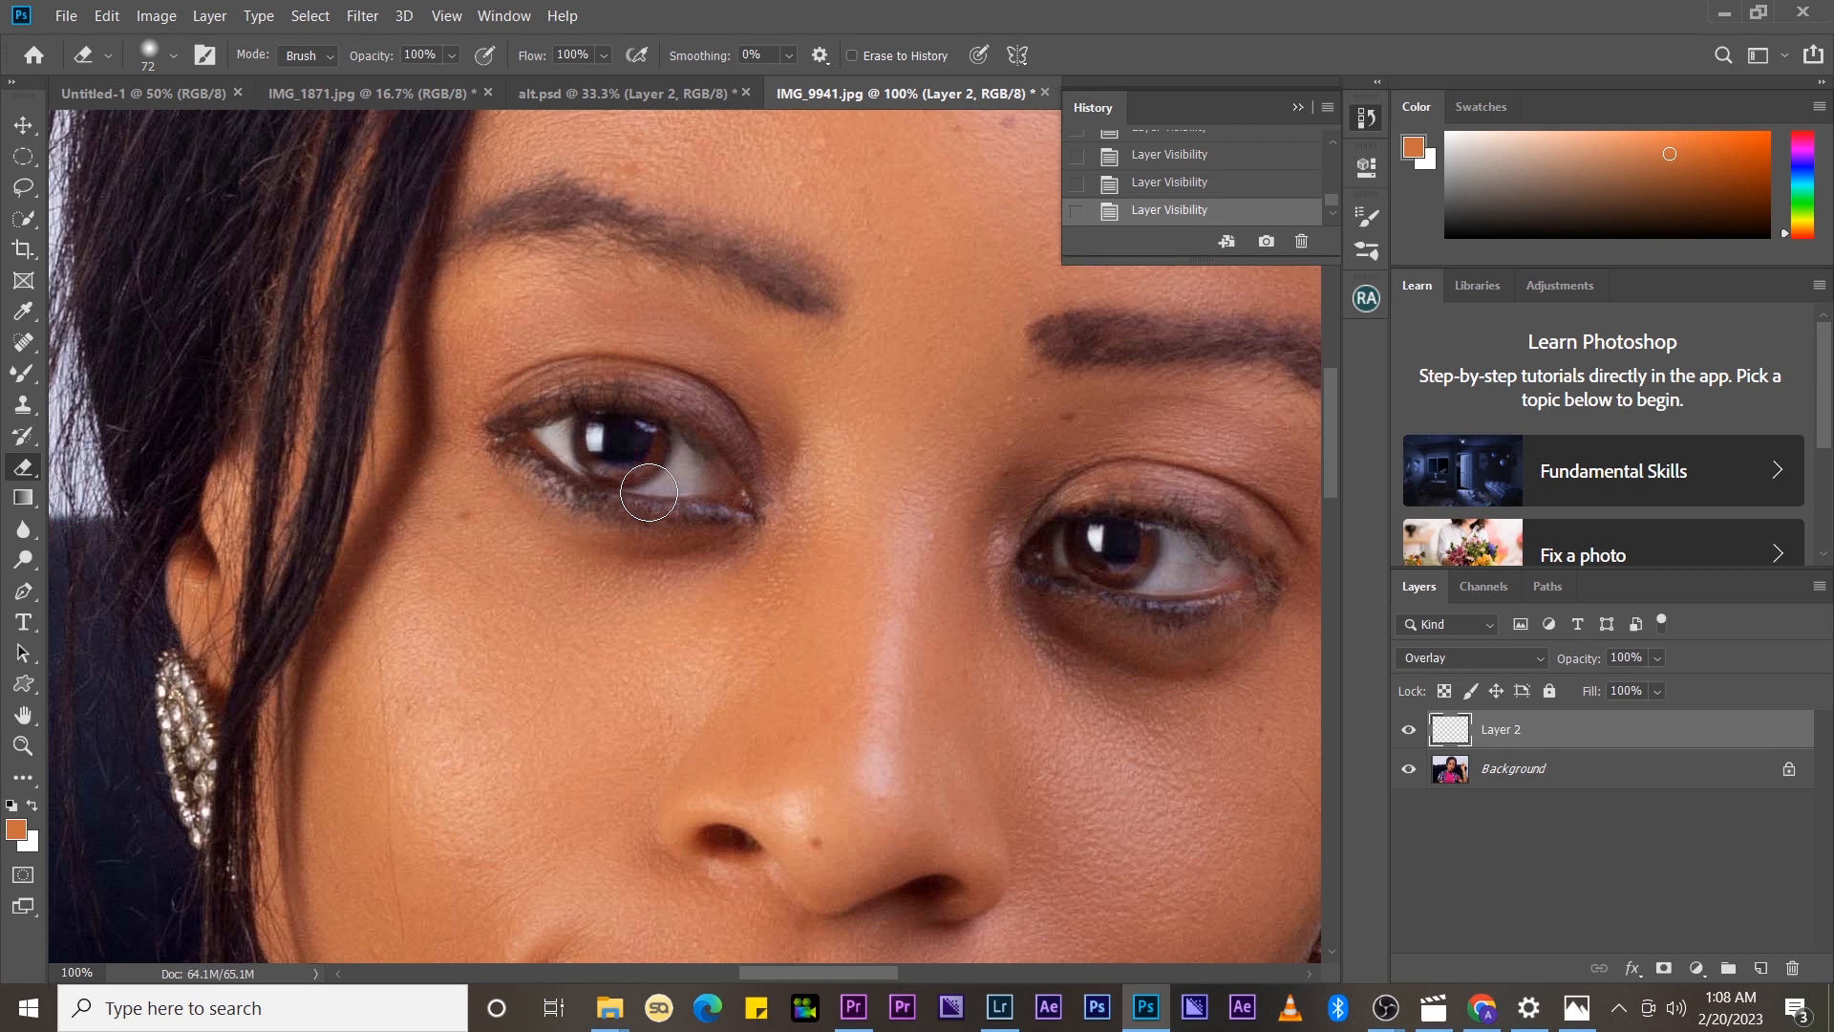
{"action": "key", "text": "v"}
{"action": "left_click", "coordinate": [1179, 797]}
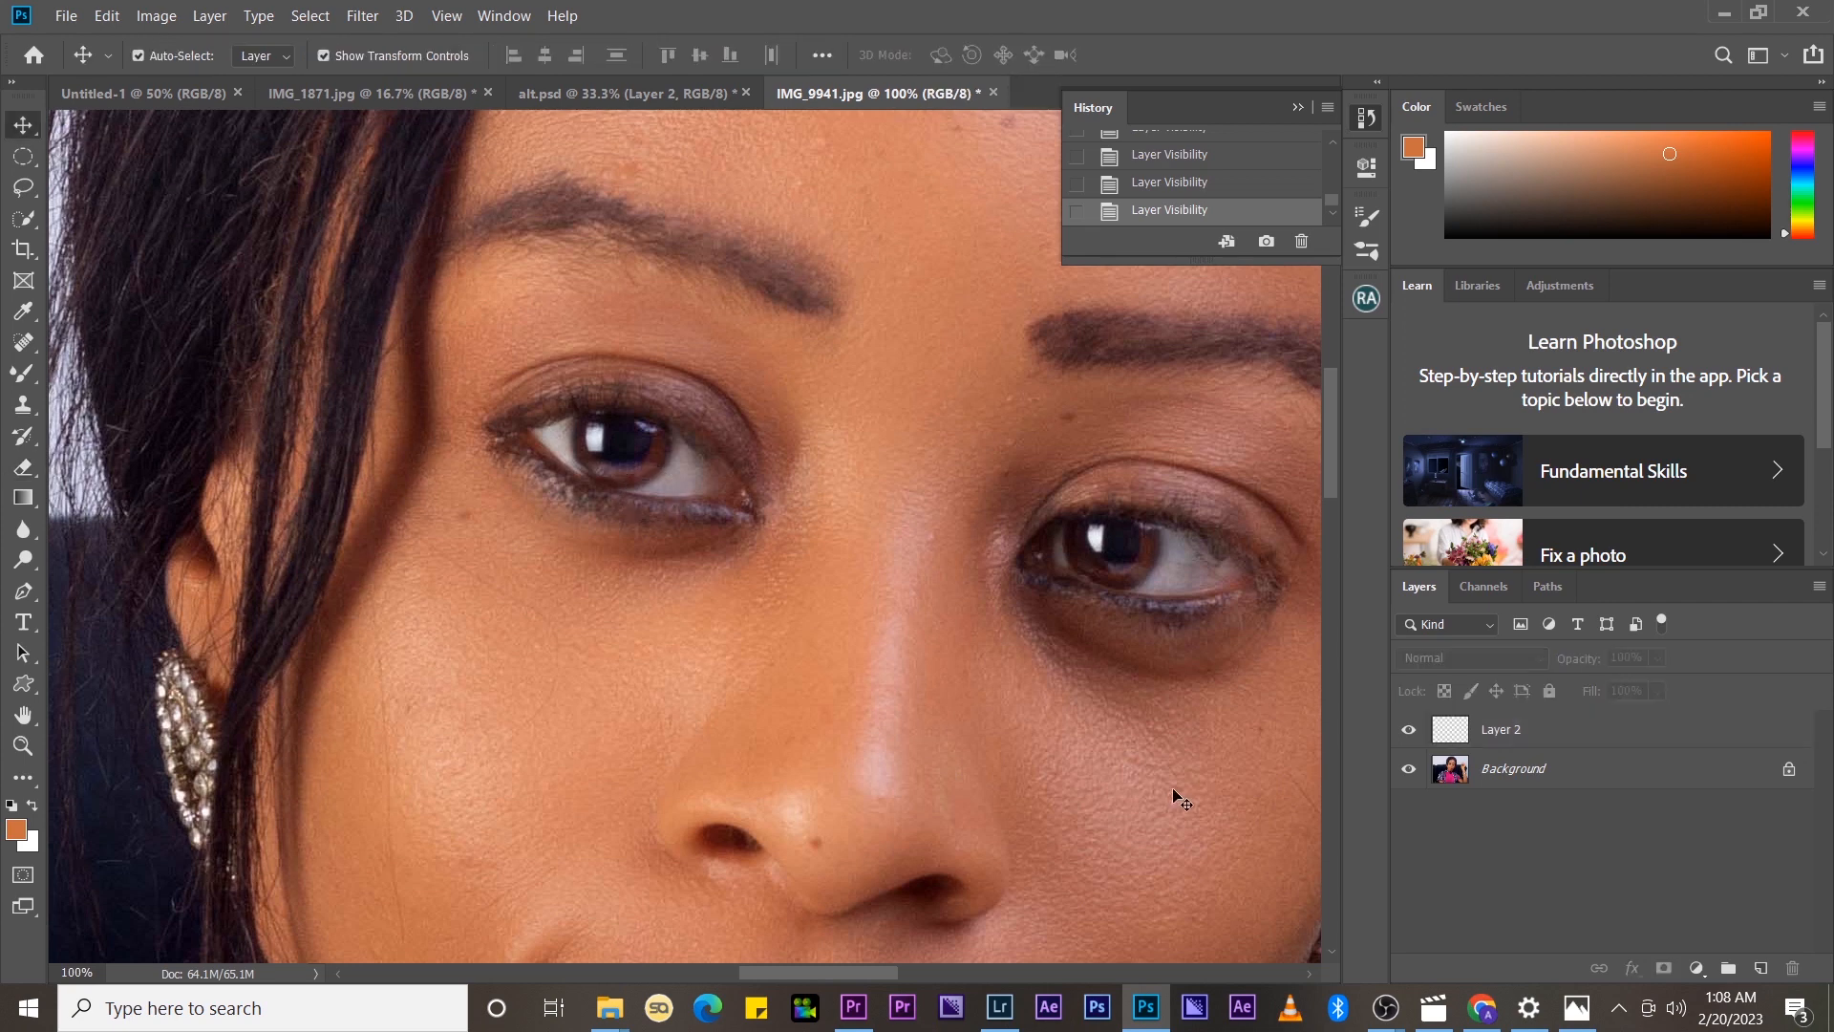
{"action": "key", "text": "ctrl+minus"}
{"action": "key", "text": "ctrl+minus"}
{"action": "key", "text": "ctrl+minus"}
{"action": "key", "text": "ctrl+minus"}
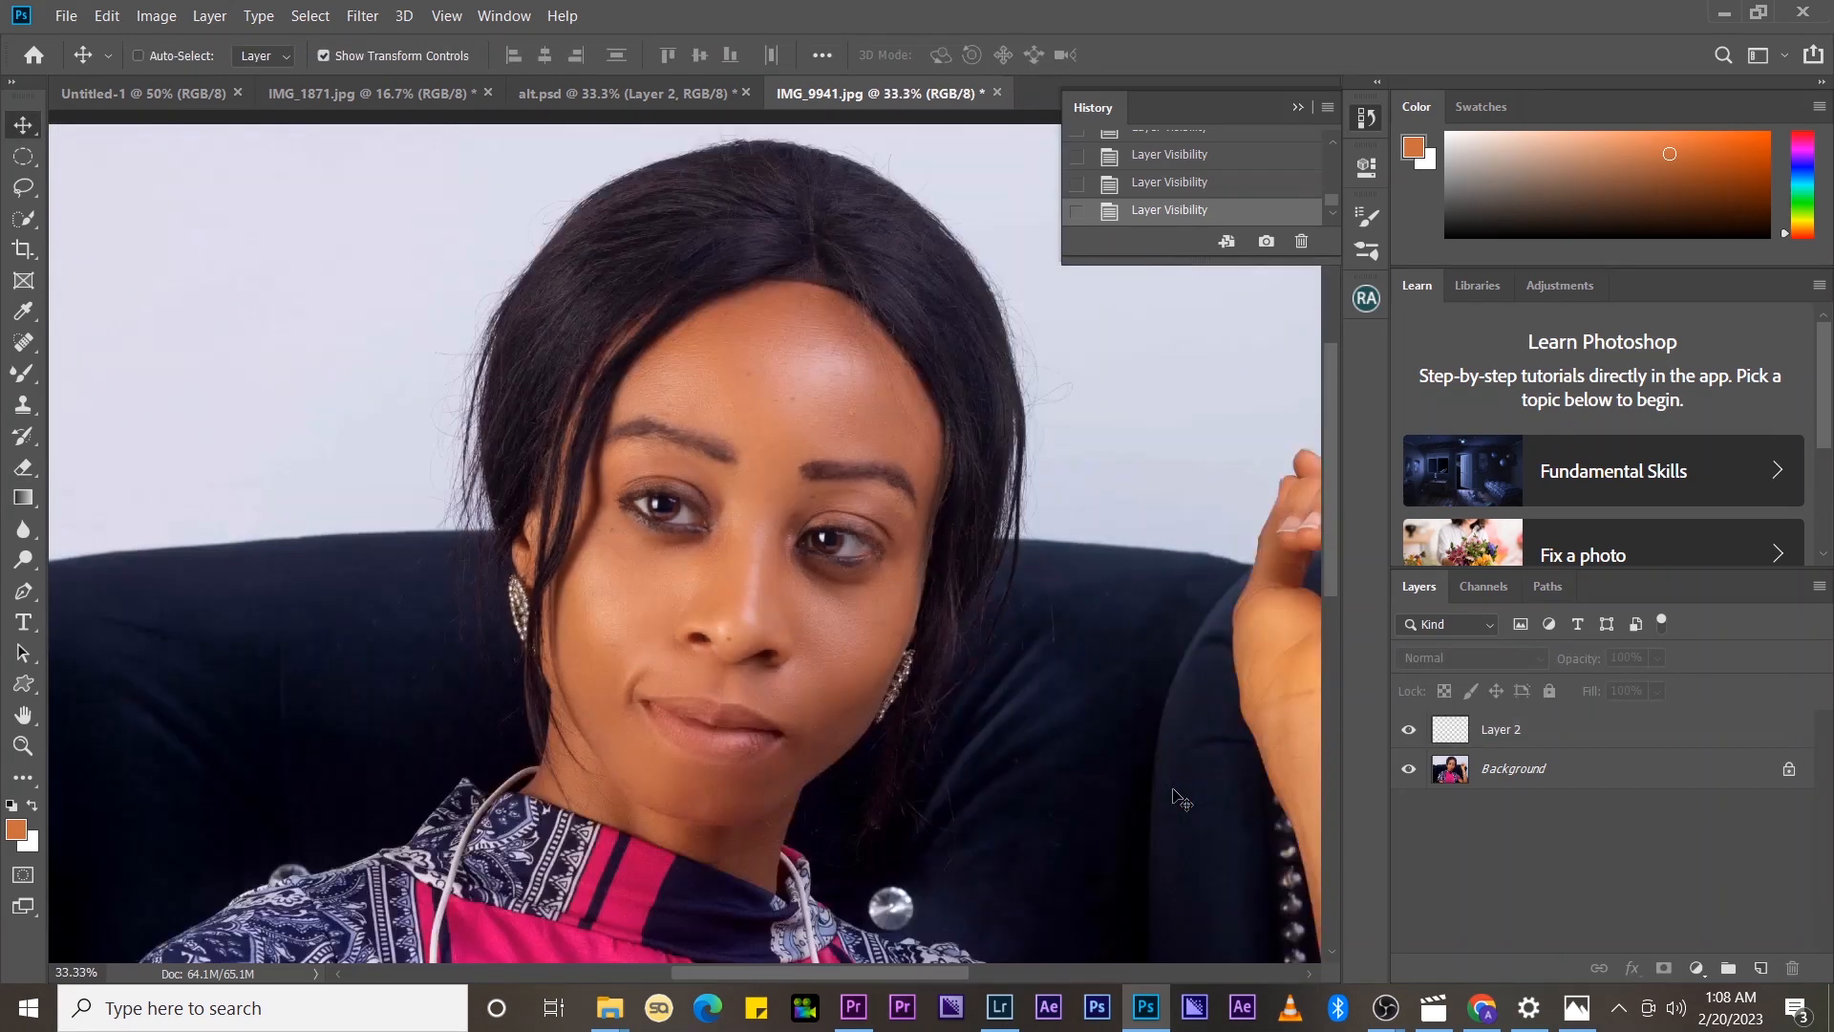